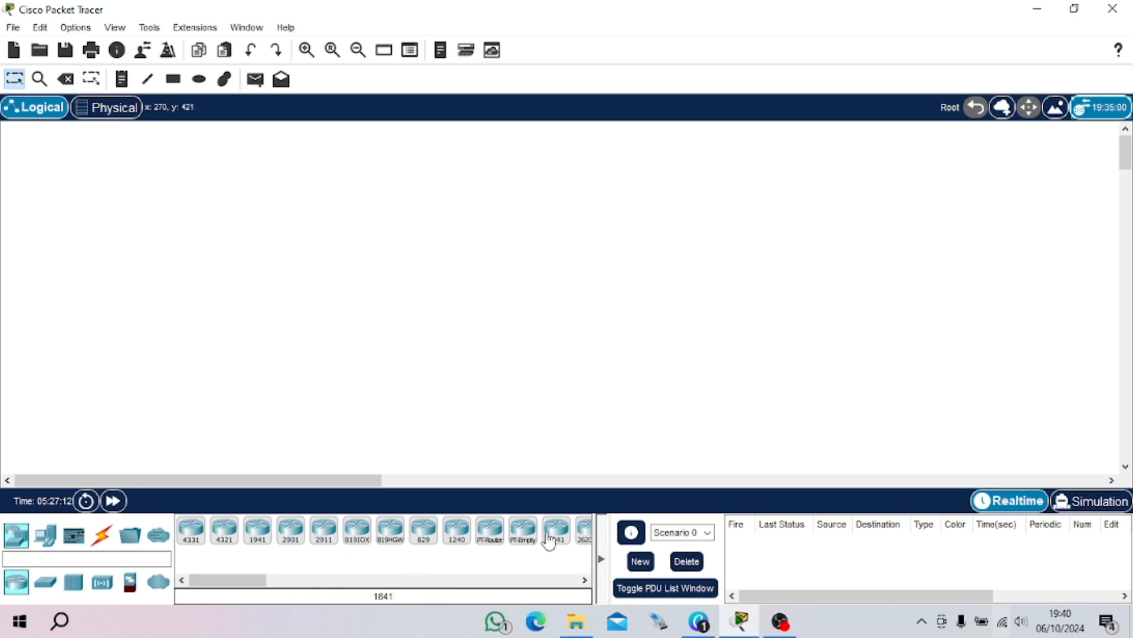
Place two 1841 routers side by side in the logical workspace and adjust the spacing between them
drag(544, 539, 176, 253)
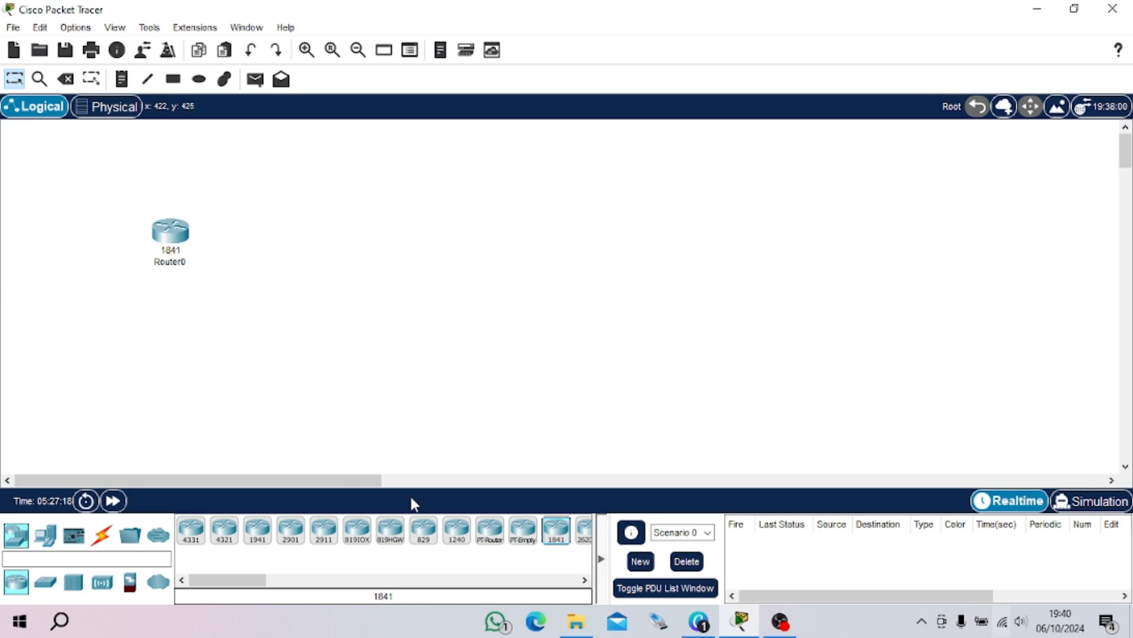
drag(556, 532, 514, 242)
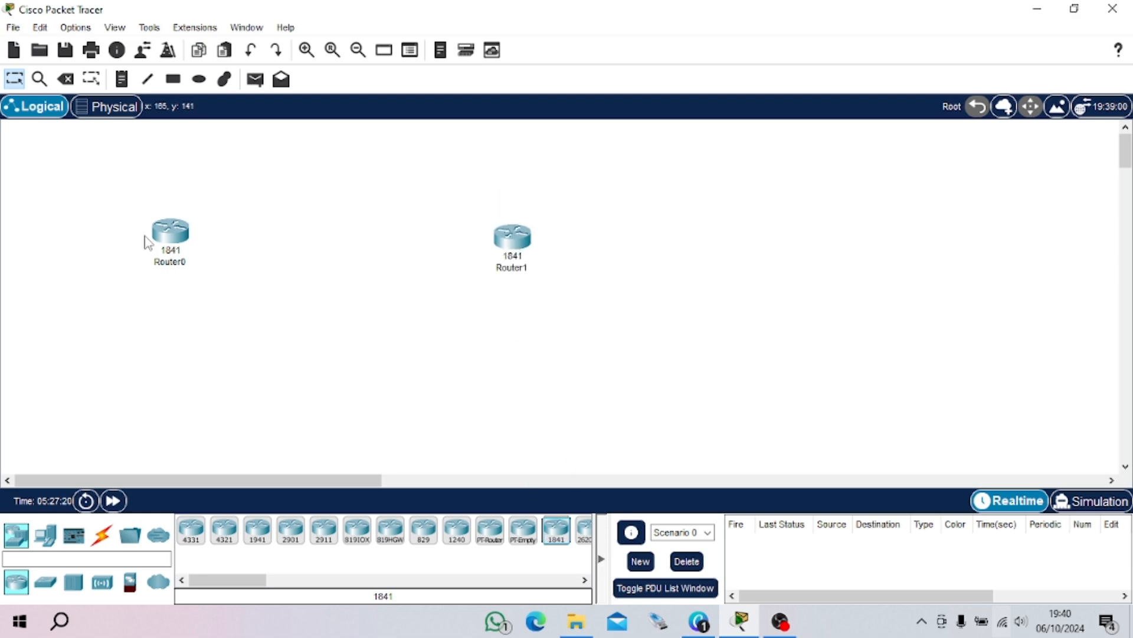
click(177, 260)
mouse_move(164, 240)
mouse_down()
mouse_move(216, 298)
mouse_move(183, 247)
mouse_up()
drag(521, 243, 485, 251)
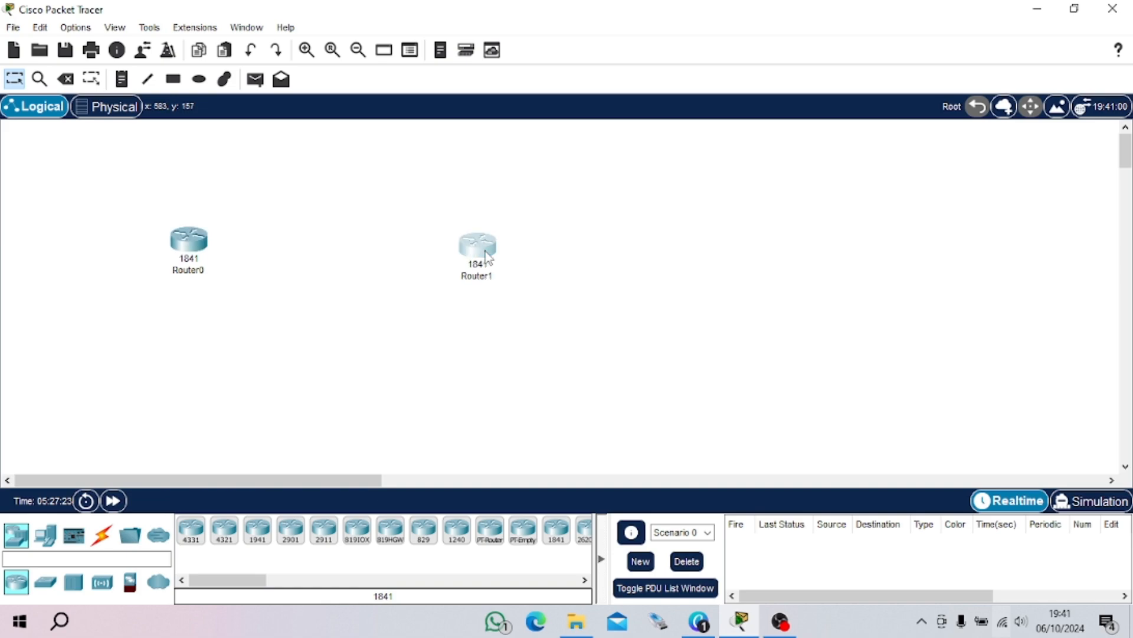
drag(203, 248, 221, 254)
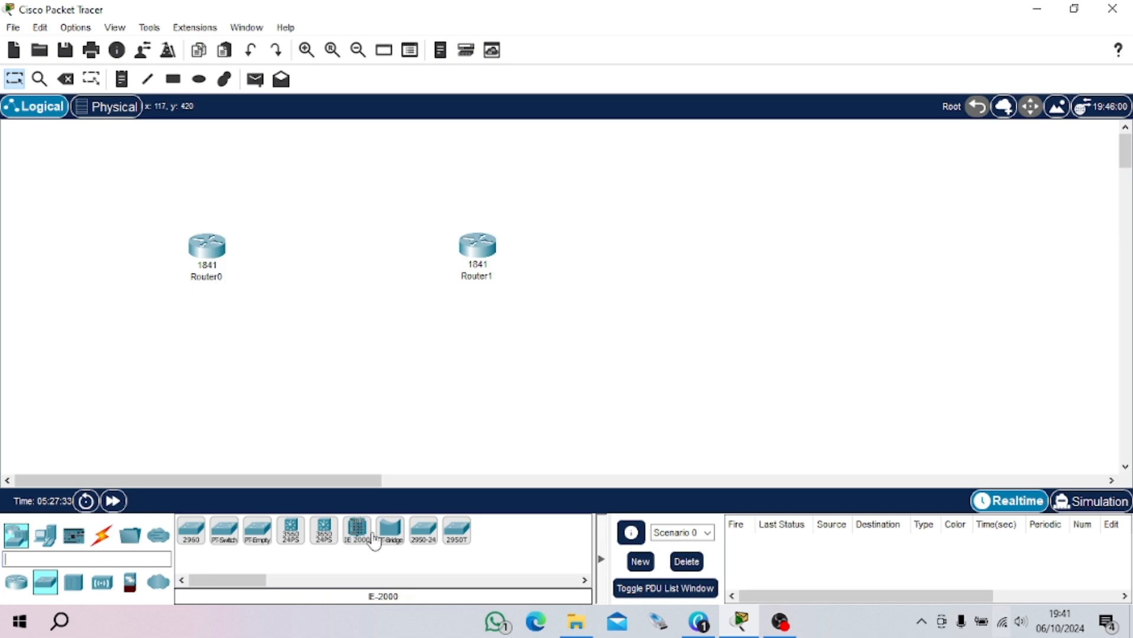
Add a 2950-24 switch below each router and a PC below each switch
drag(431, 541, 208, 367)
drag(424, 540, 480, 370)
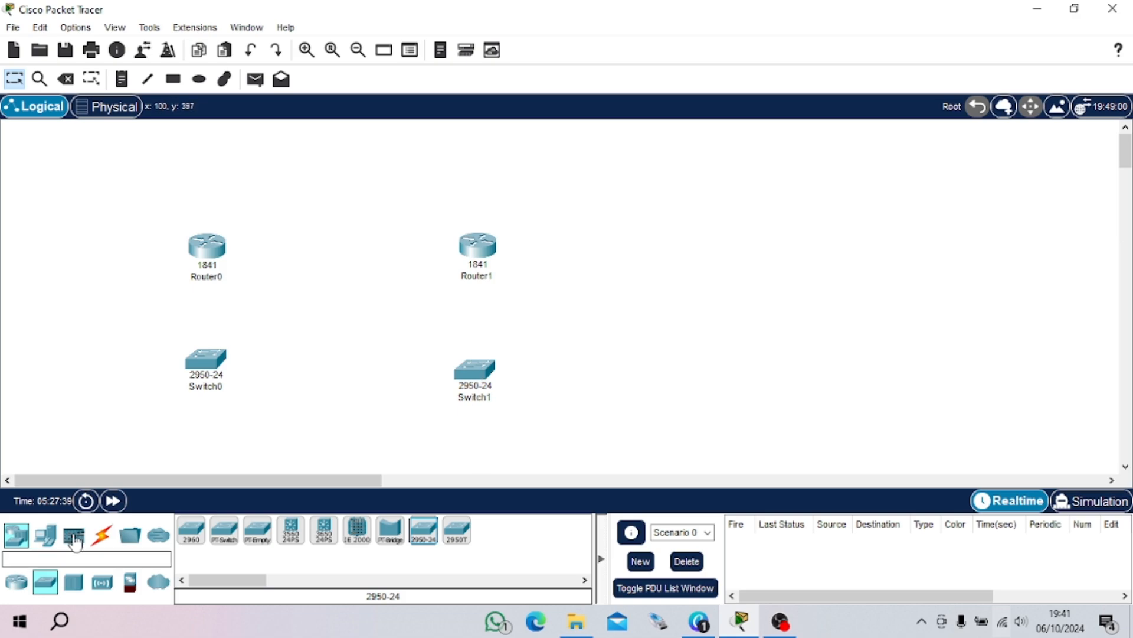
scroll(265, 325, down, 1)
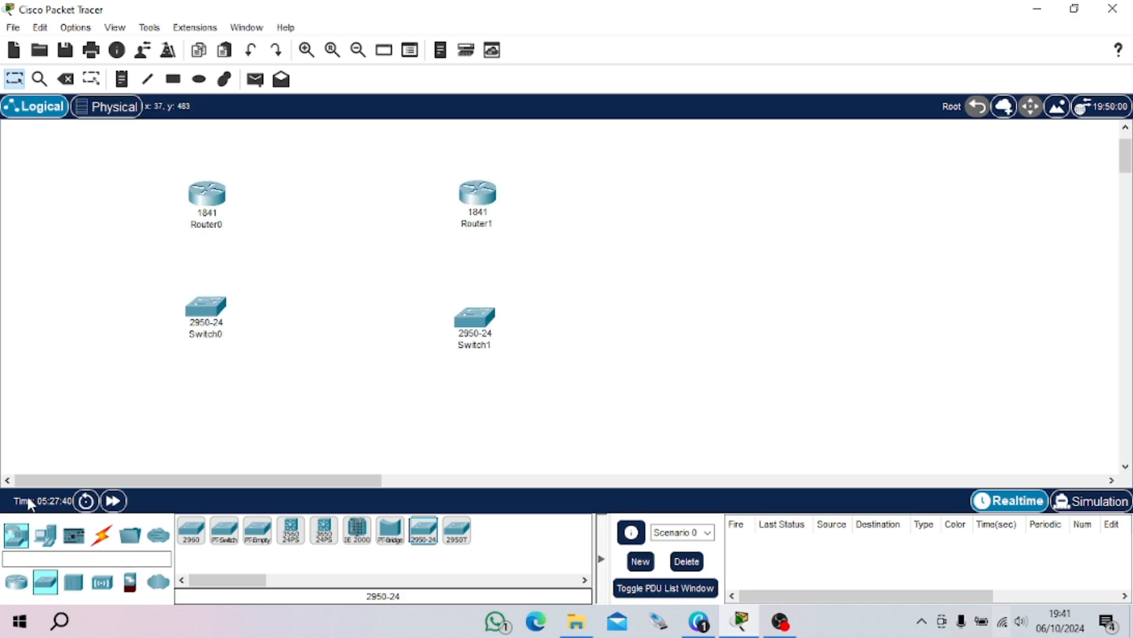
click(45, 534)
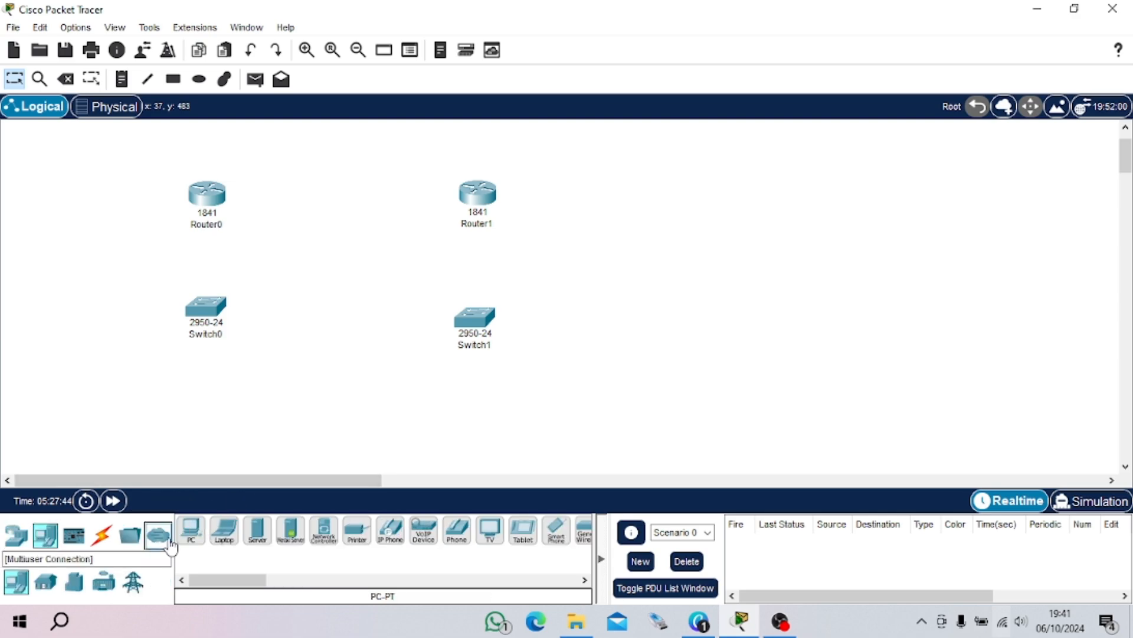
click(190, 530)
click(209, 405)
click(190, 531)
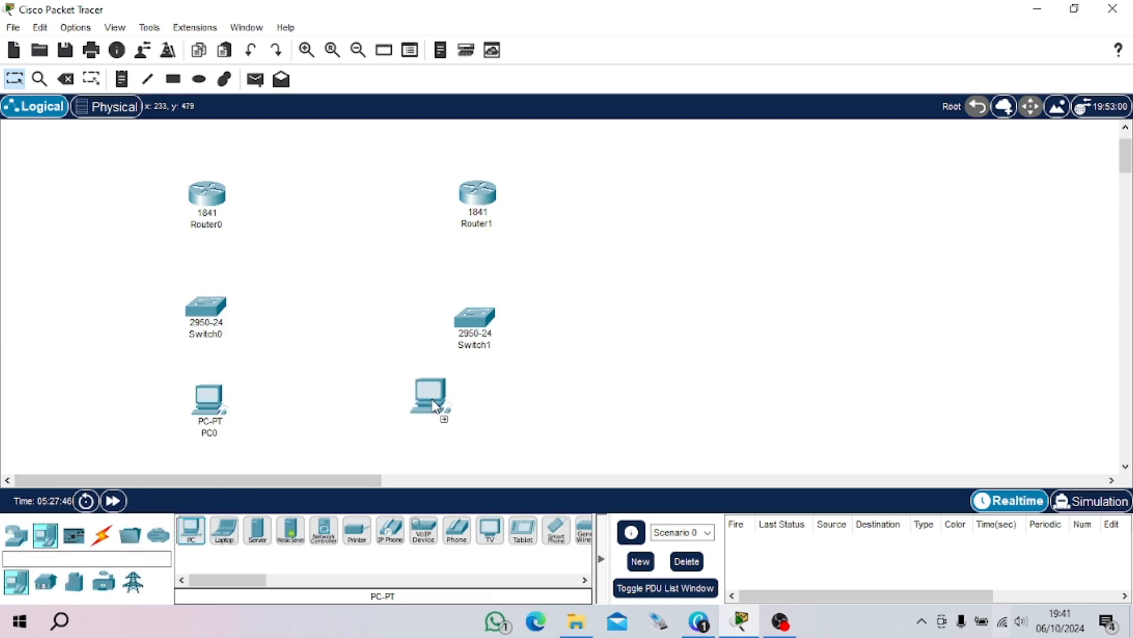
click(484, 406)
drag(482, 406, 464, 404)
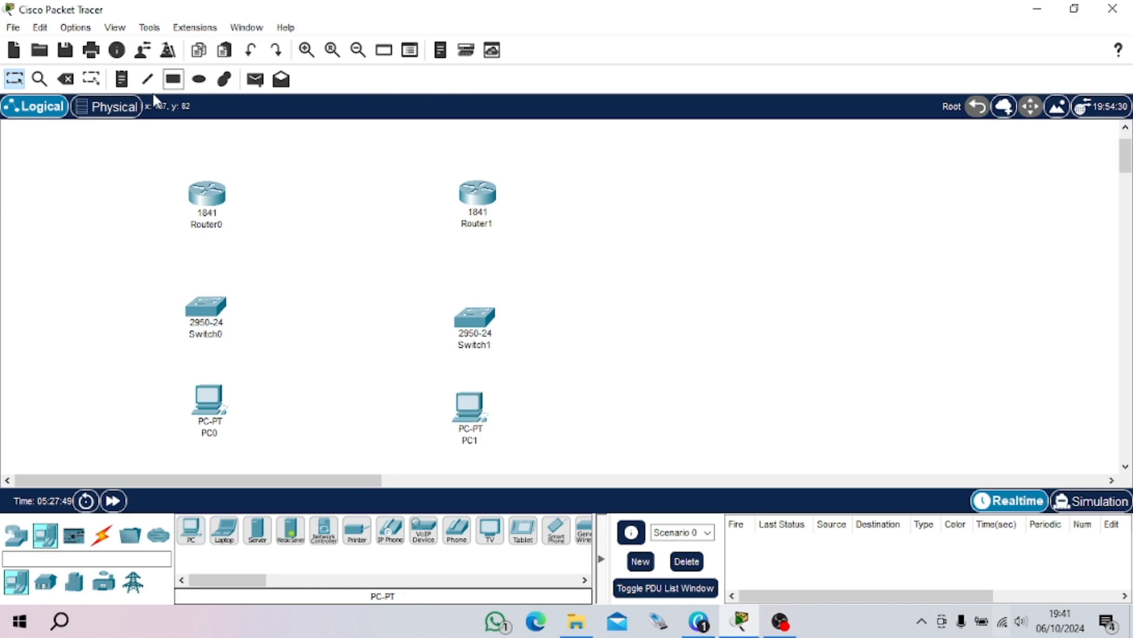
Draw a rectangle with fill color #55ff00 around Router0, Switch0 and PC0
click(175, 79)
click(530, 142)
click(650, 131)
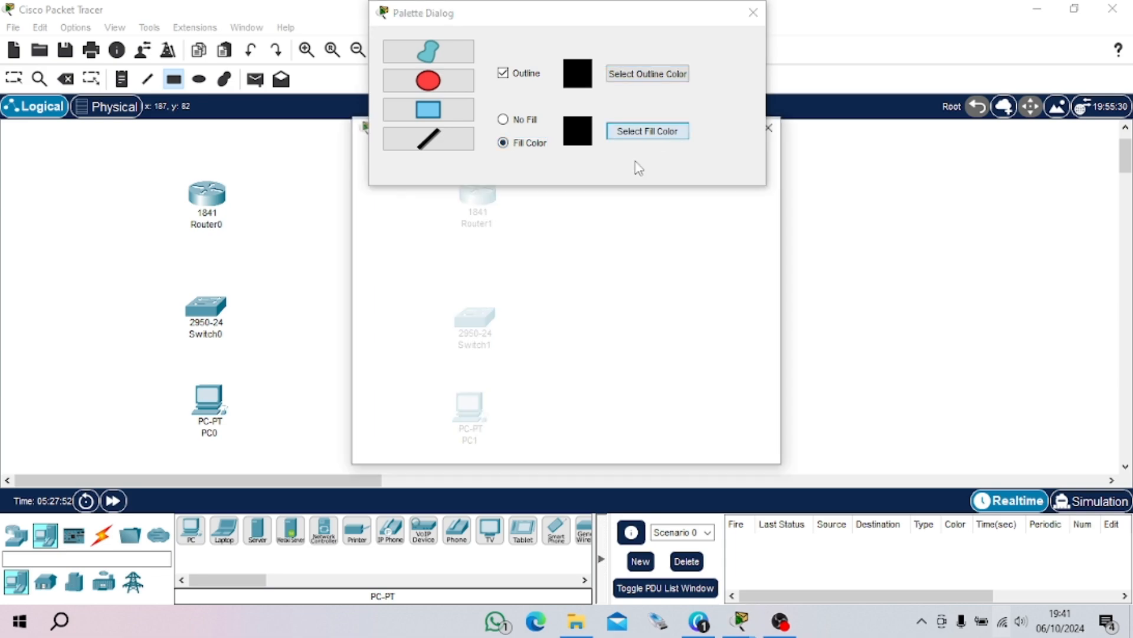
click(512, 255)
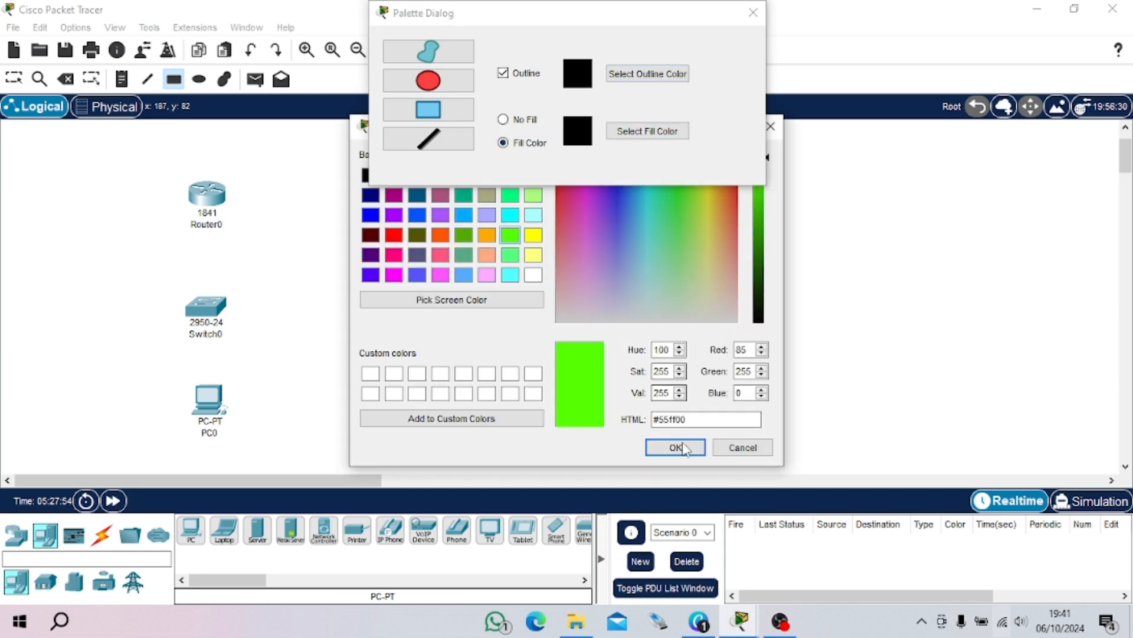
click(672, 443)
mouse_move(151, 153)
mouse_down()
mouse_move(282, 437)
mouse_move(259, 456)
mouse_move(295, 457)
mouse_up()
Draw a cyan-filled rectangle around Router1, Switch1 and PC1, and return to the selection tool
drag(607, 20, 893, 31)
click(930, 142)
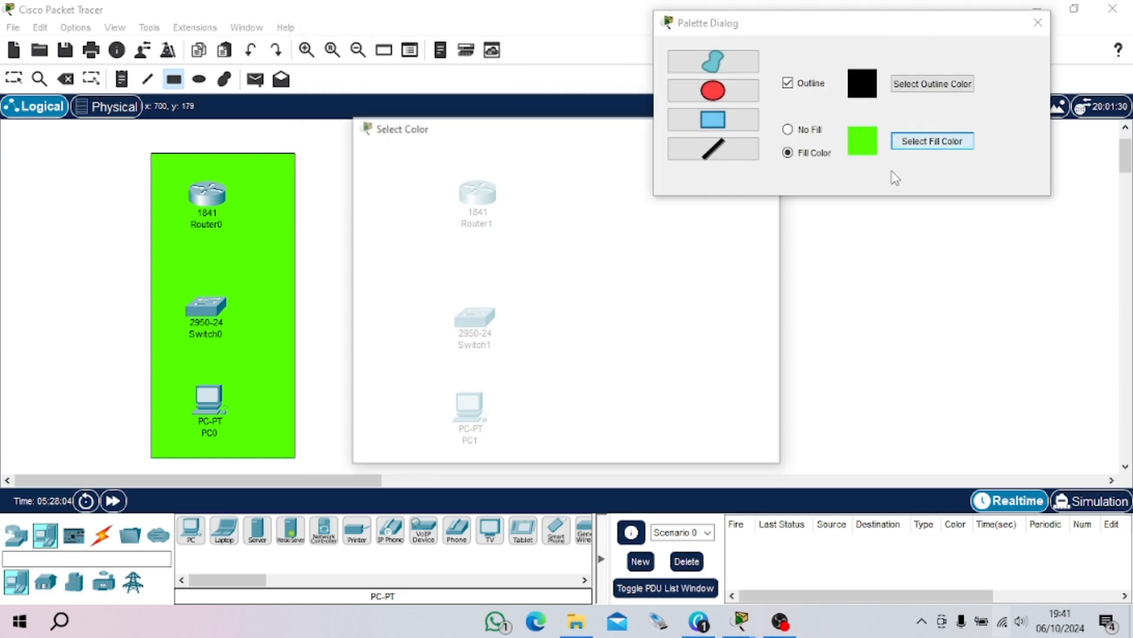
click(510, 177)
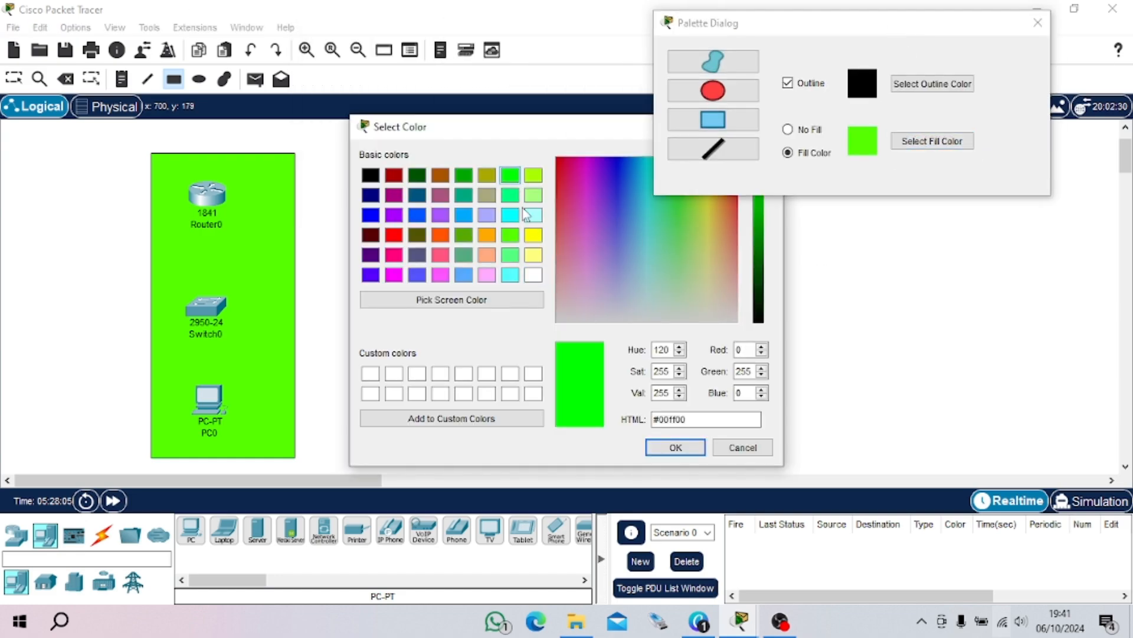
click(510, 218)
click(675, 446)
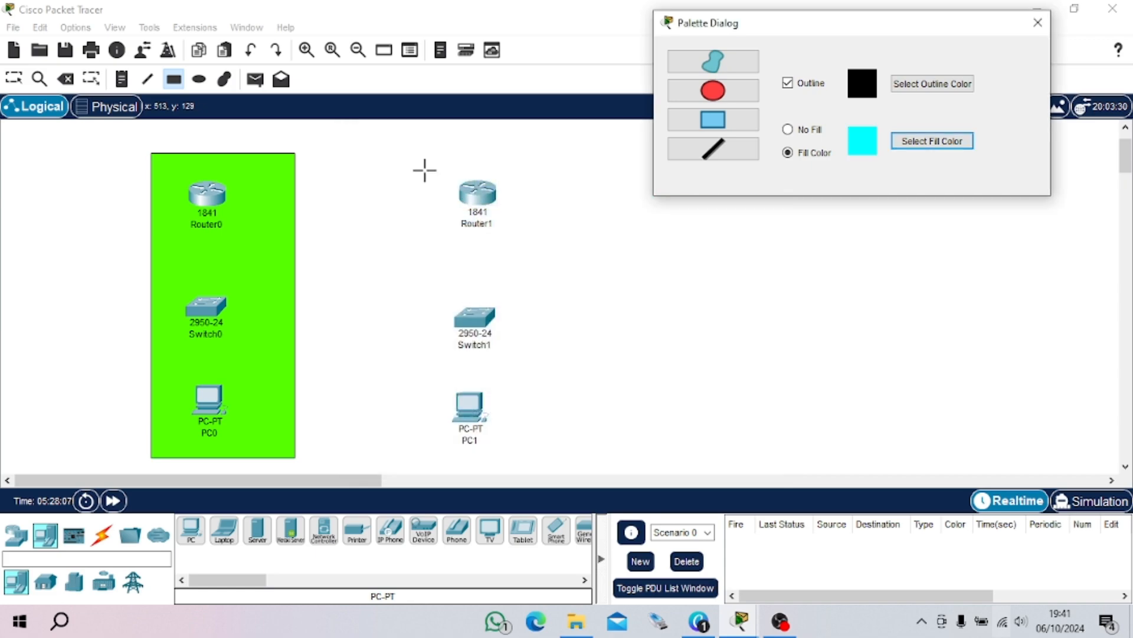
drag(406, 154, 548, 465)
click(1037, 22)
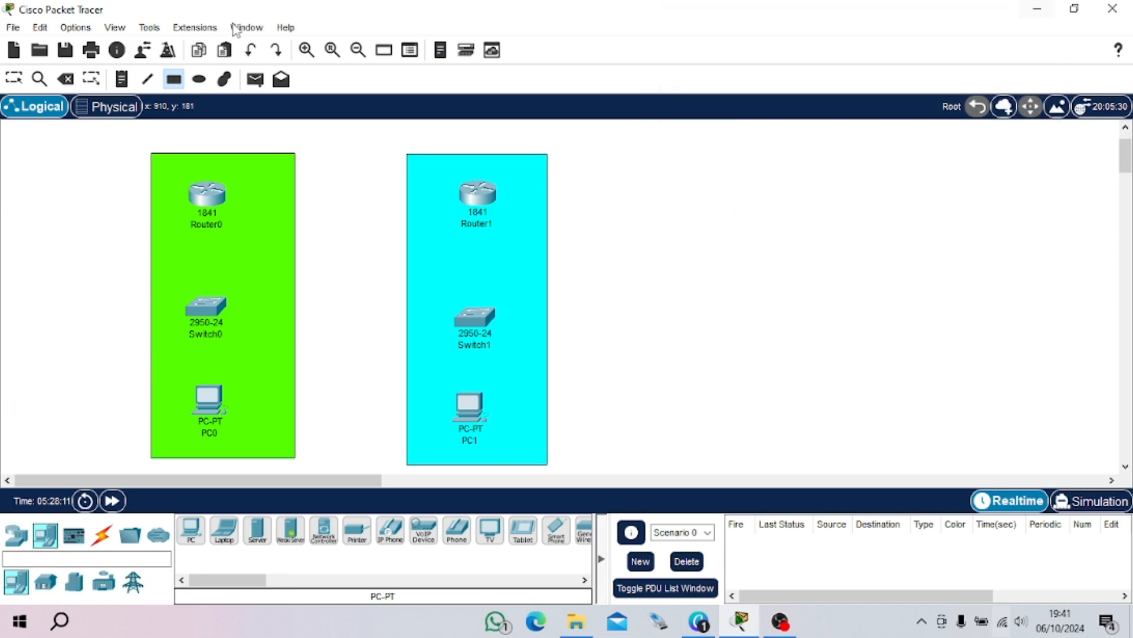
click(14, 79)
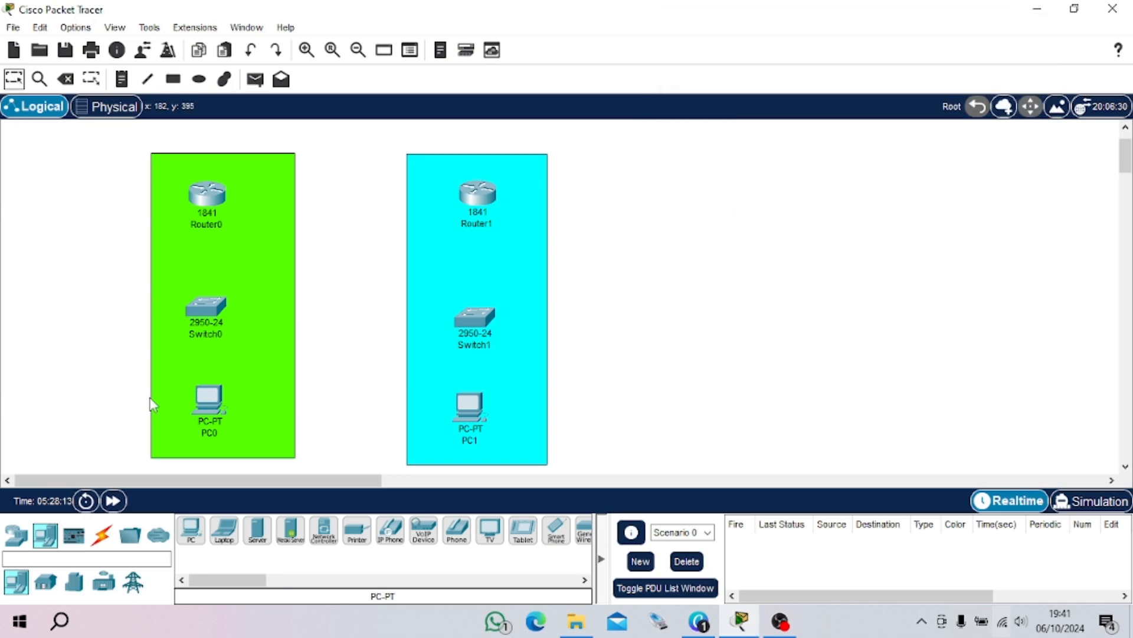
Connect Fa0/0 of Router0 to Fa0/0 of Router1 with a copper cross-over cable
click(101, 536)
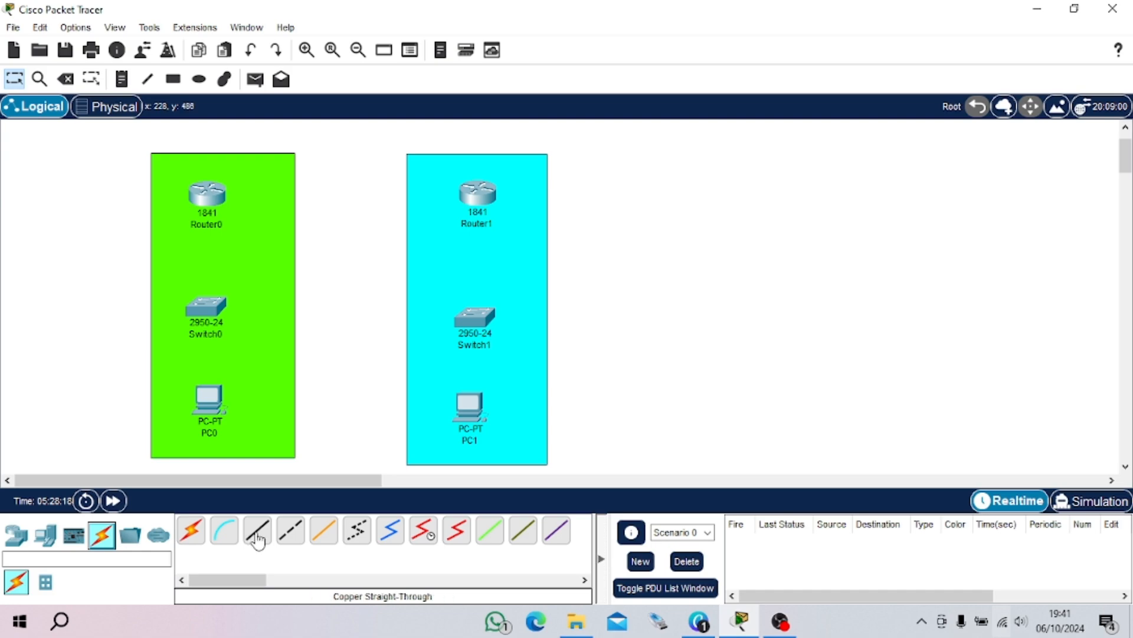
click(290, 530)
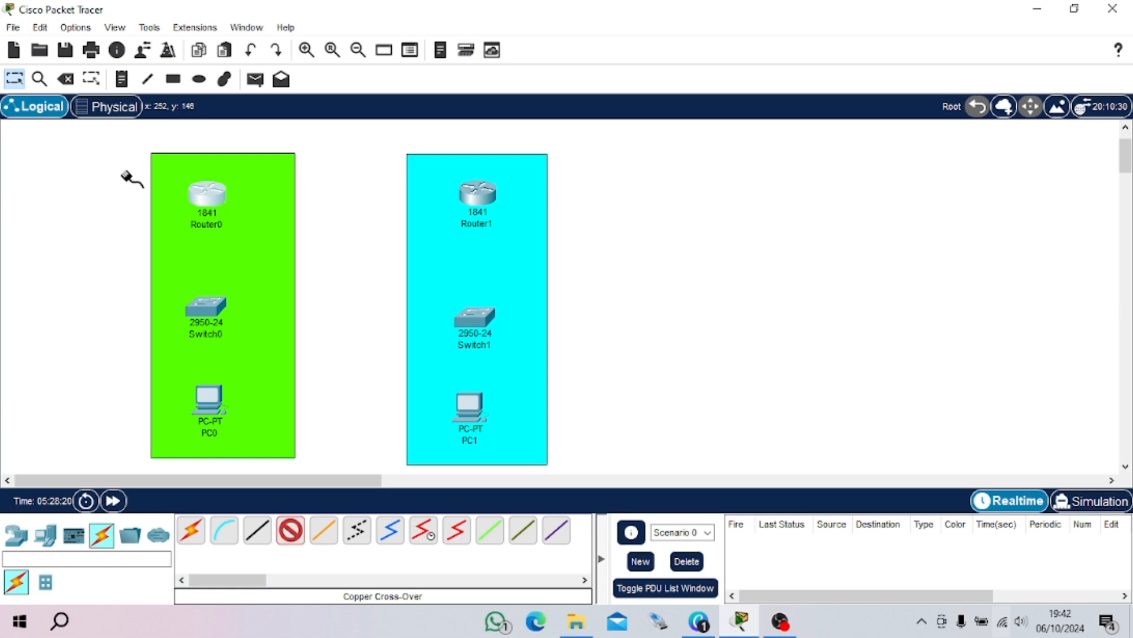
click(209, 180)
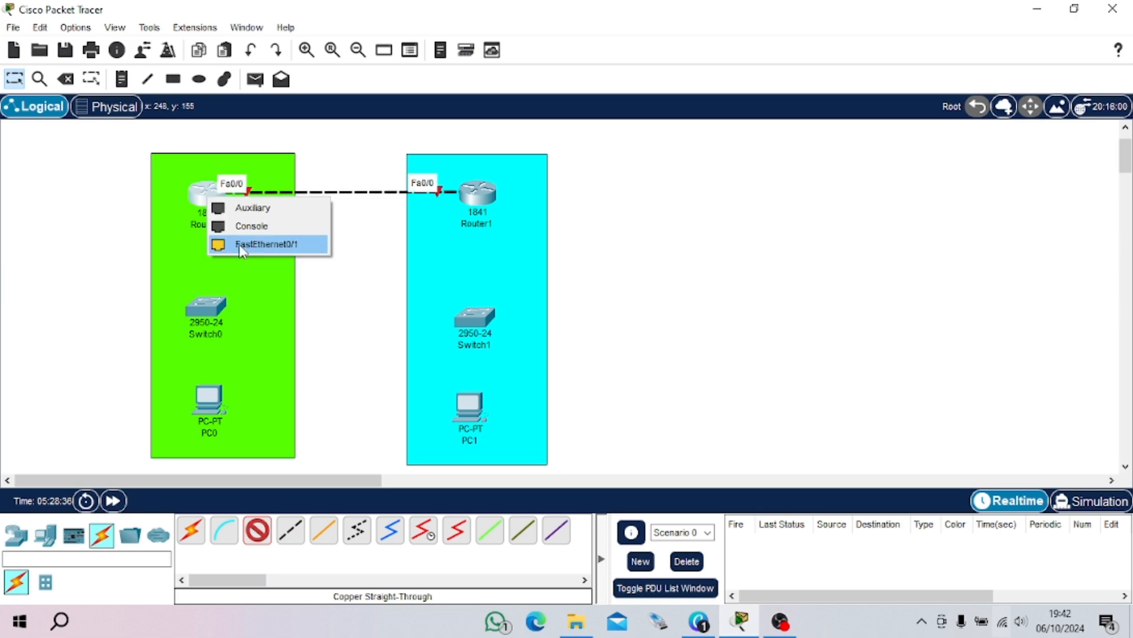
Wire each router's Fa0/1 to its switch's Fa0/1, and each switch's Fa0/2 to its PC, with copper straight-through cables
click(239, 245)
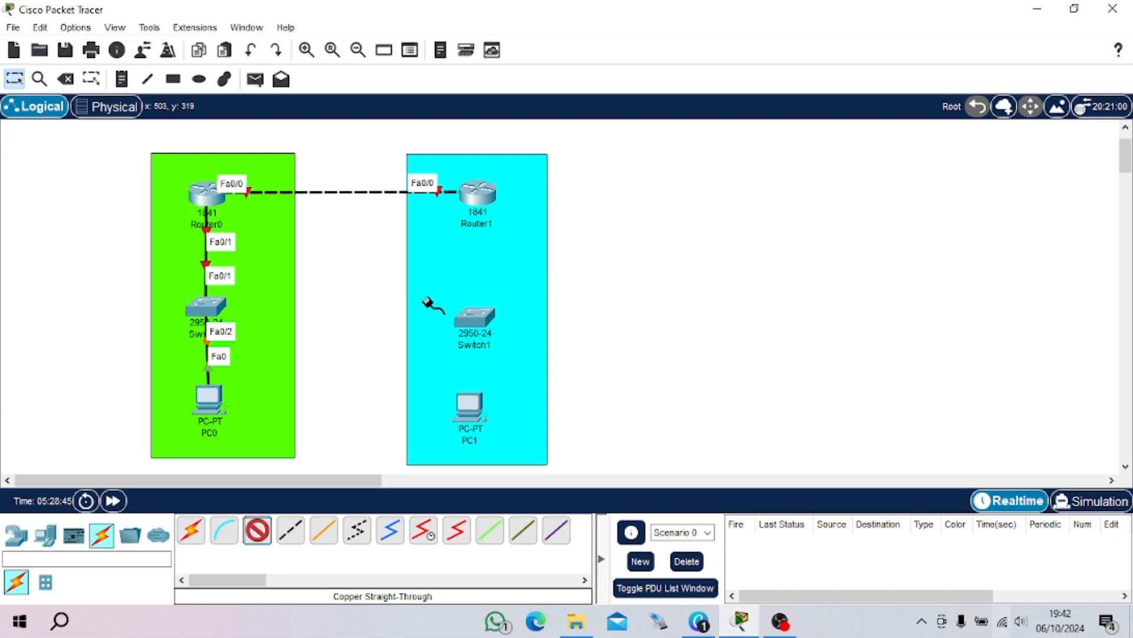
click(477, 191)
click(512, 226)
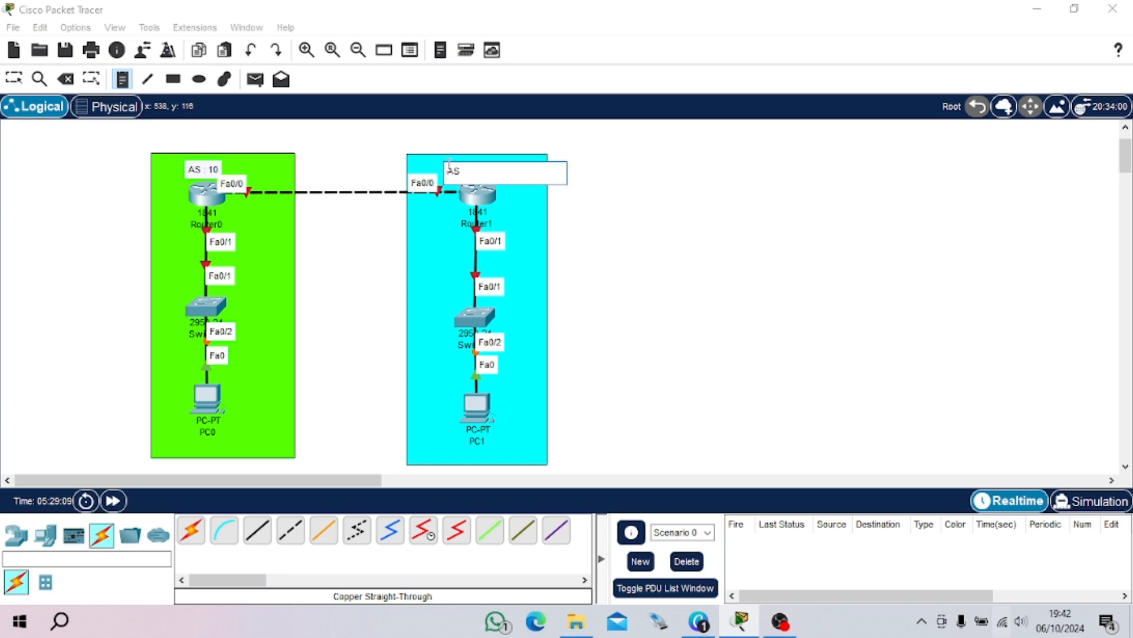
Complete the note above Router1 so it reads "AS : 20"
text(:)
text(20)
key(Escape)
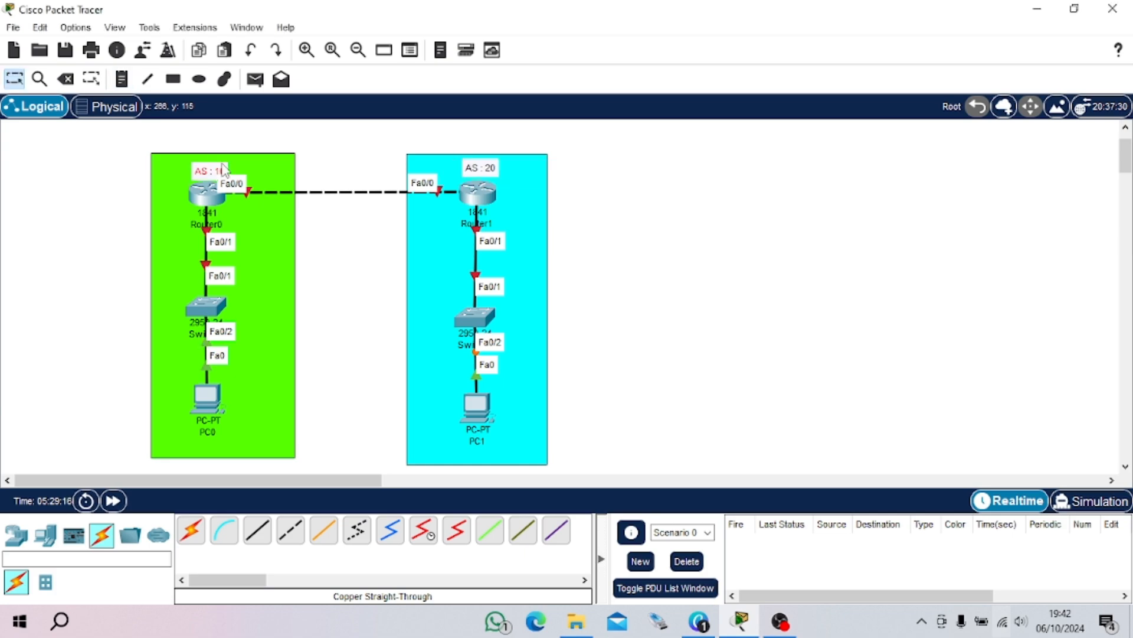
Add the note 10.10.10.0/30 above the link between the two routers and nudge it clear of the cable
click(121, 78)
click(314, 172)
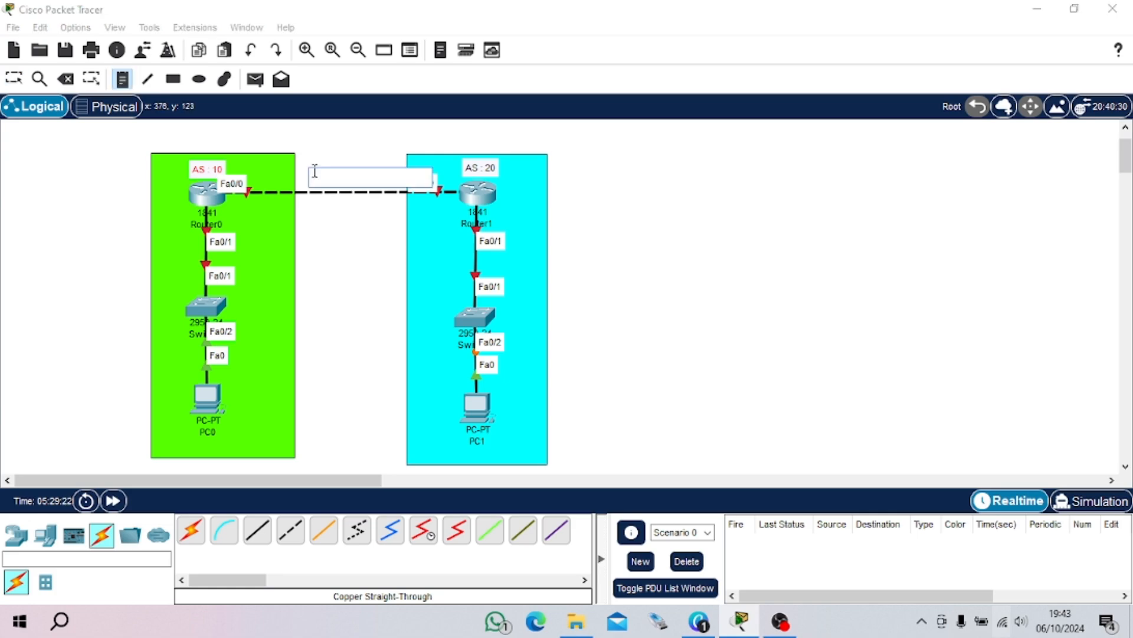
text(10.10.10.0/)
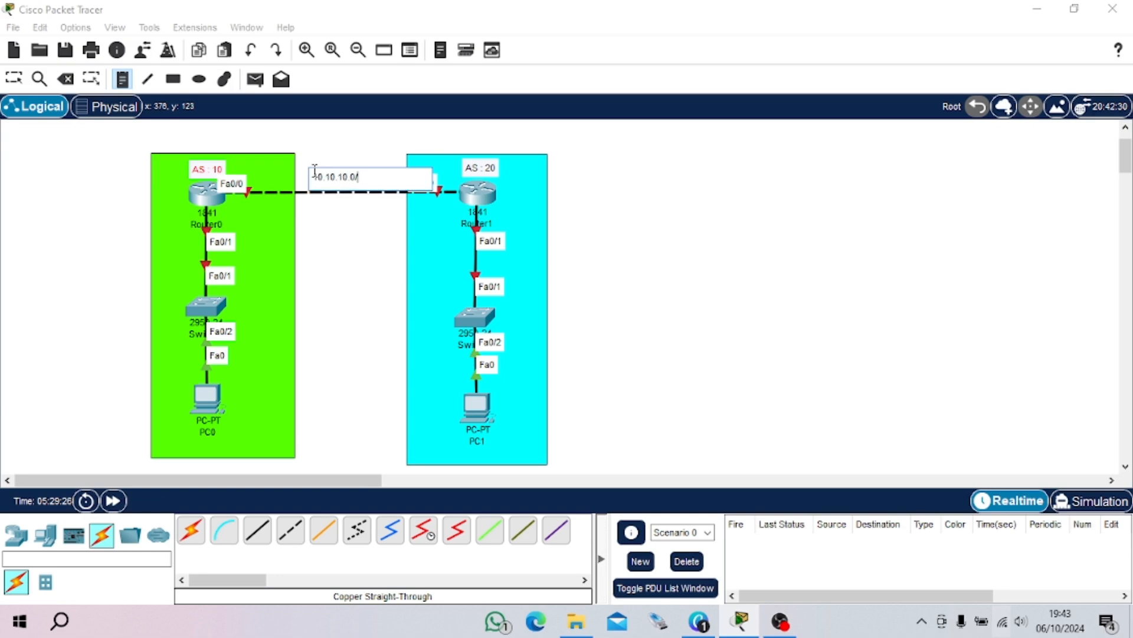
text(30)
click(14, 79)
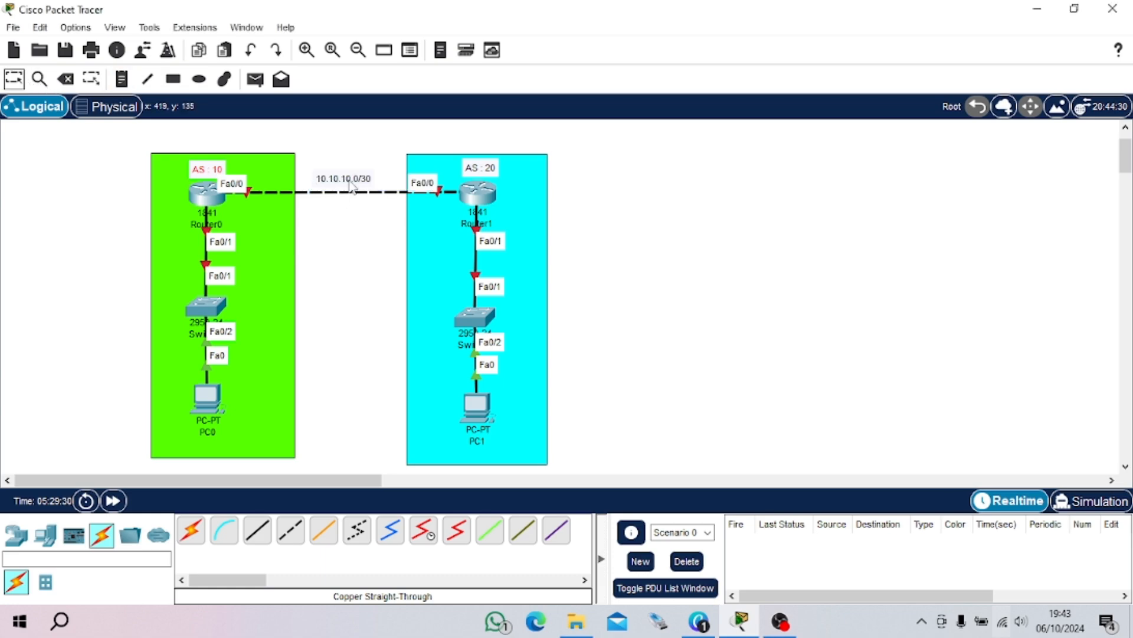
drag(352, 186, 355, 179)
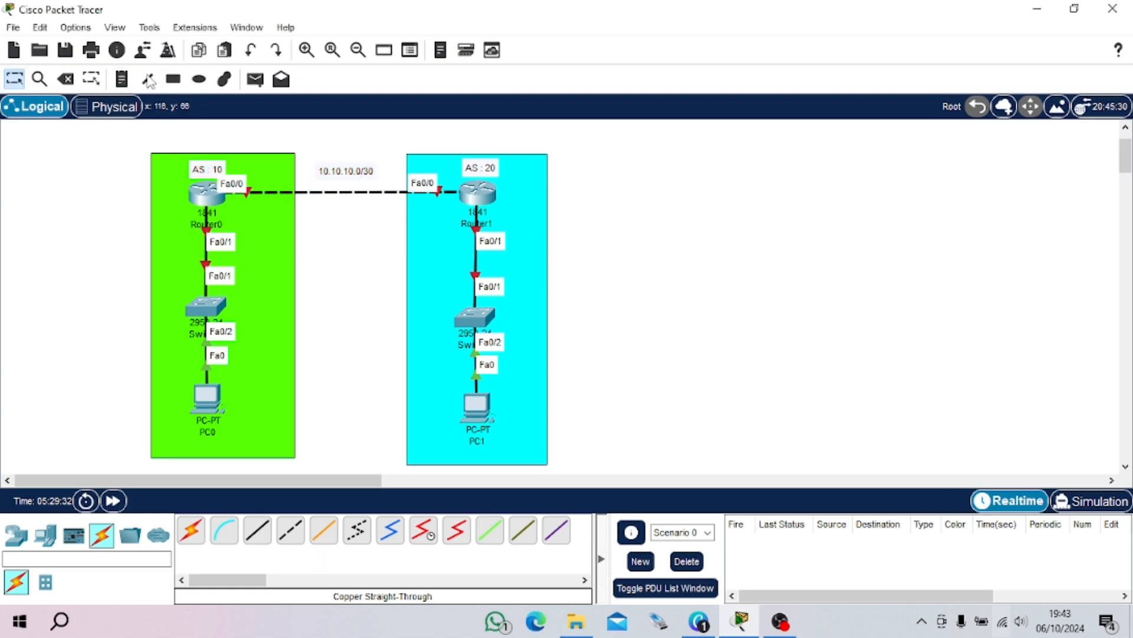
Add the network note 192.168.10.0/24 between Router0 and Switch0
click(122, 78)
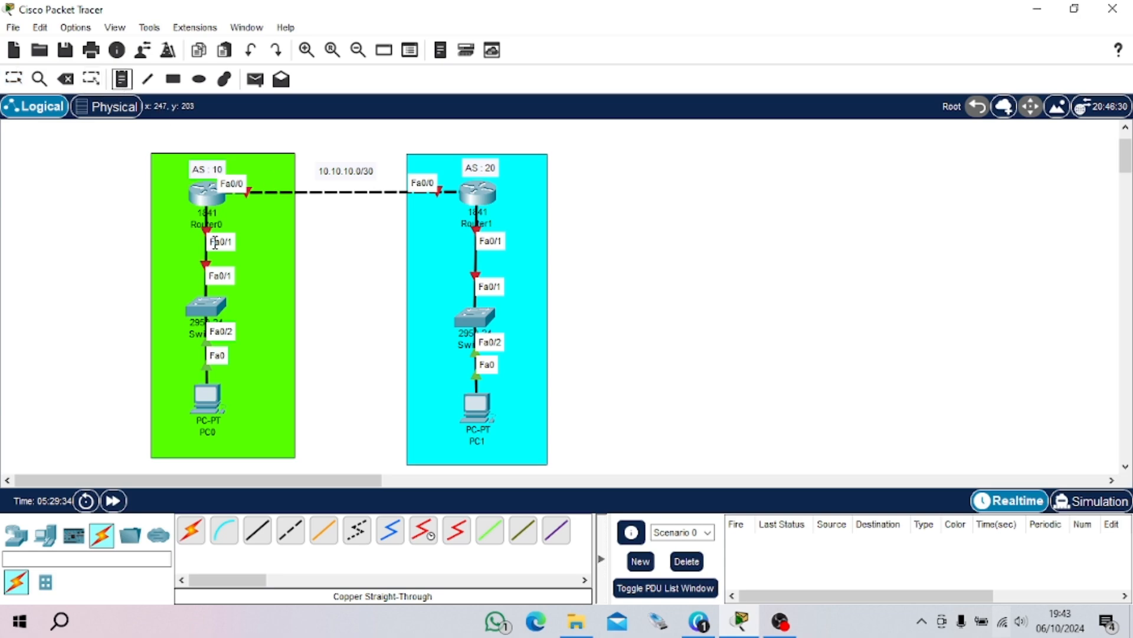
click(170, 257)
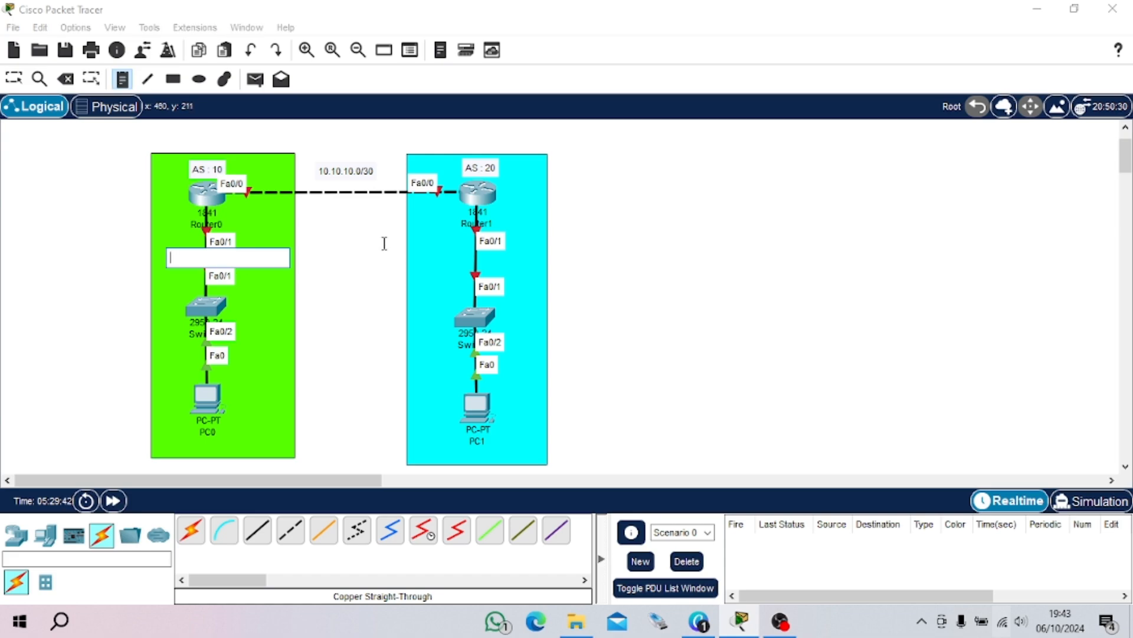
text(192.16)
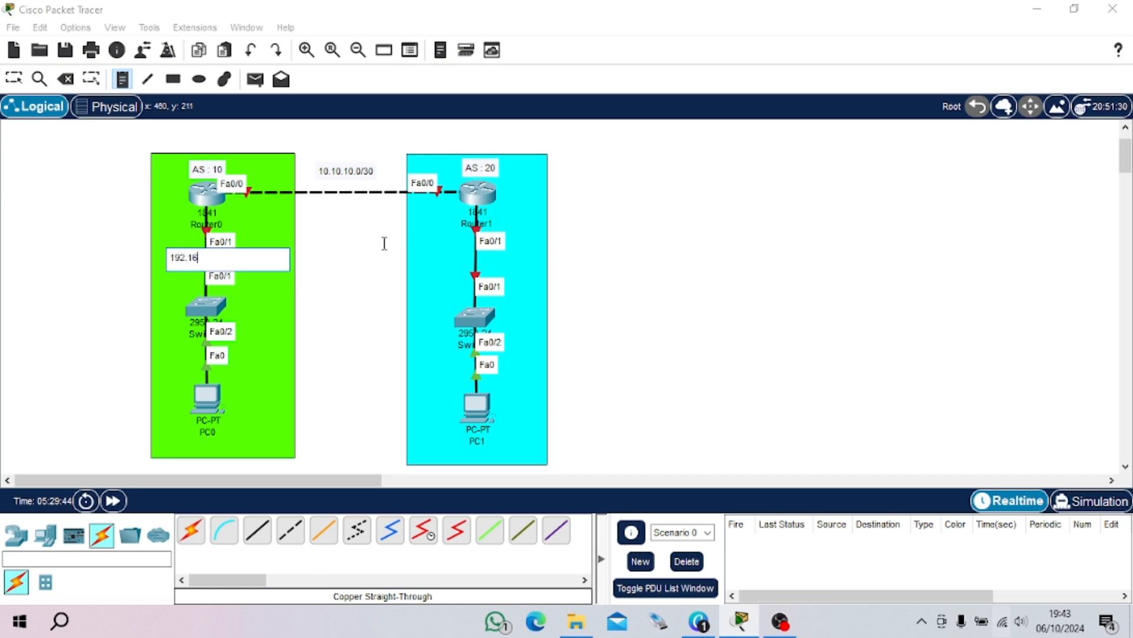
text(8.10.0/24)
Add the note 192.168.20.0/24 between Router1 and Switch1, and align both LAN network notes with their links
click(448, 264)
text(192.168)
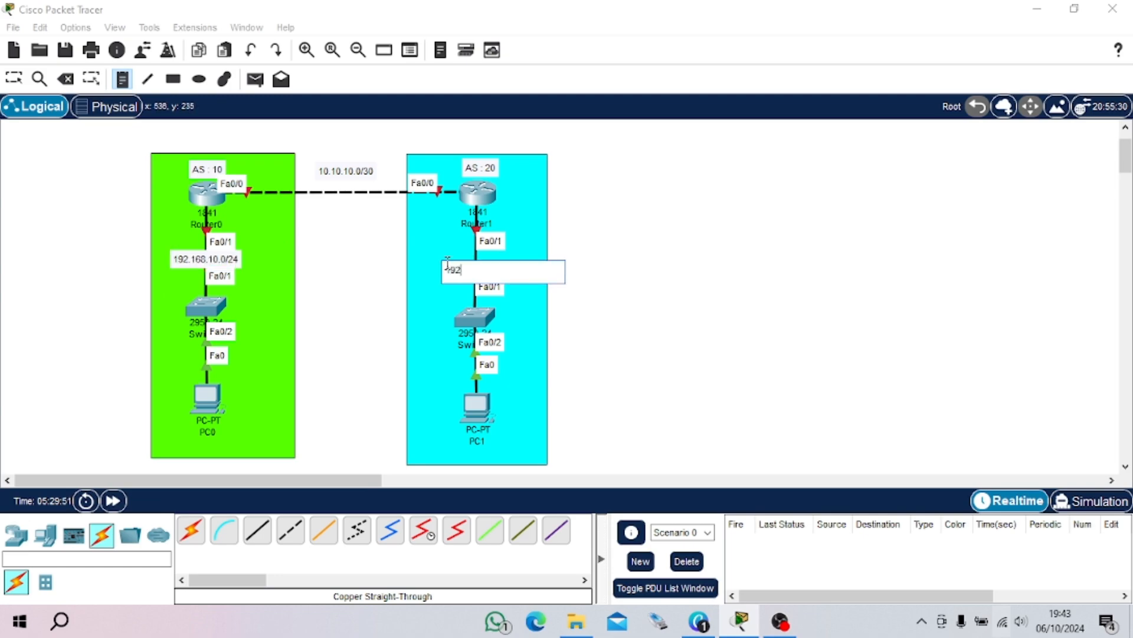
text(.20.0/24)
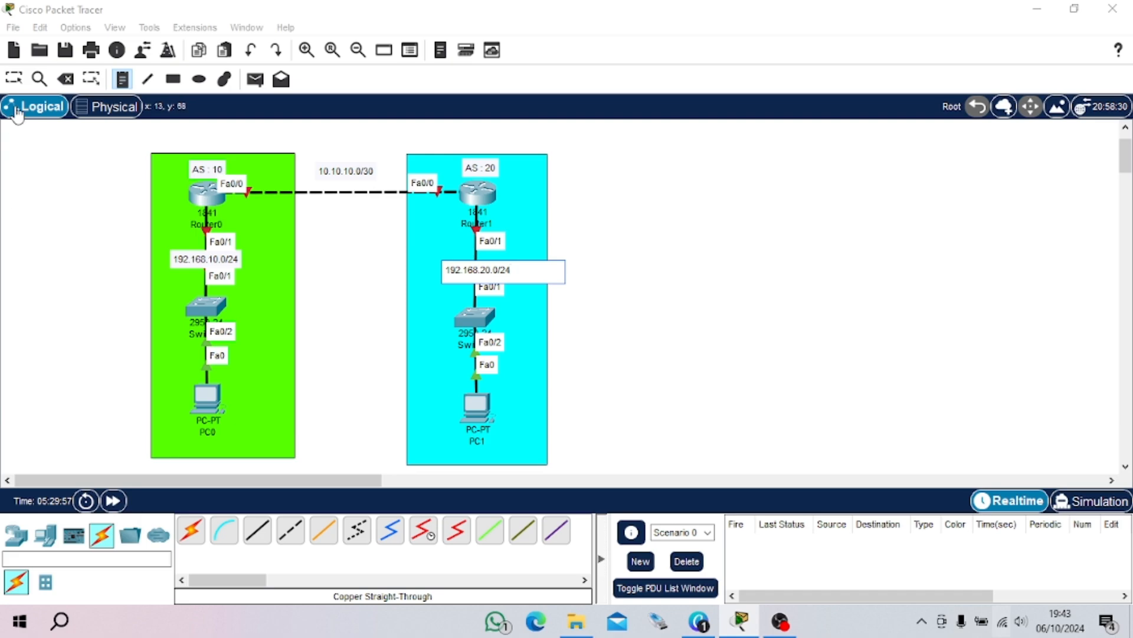
click(461, 256)
drag(489, 272, 489, 258)
drag(224, 259, 231, 259)
click(411, 260)
click(356, 284)
Add the address note 192.168.10.2 below PC0
scroll(357, 285, down, 3)
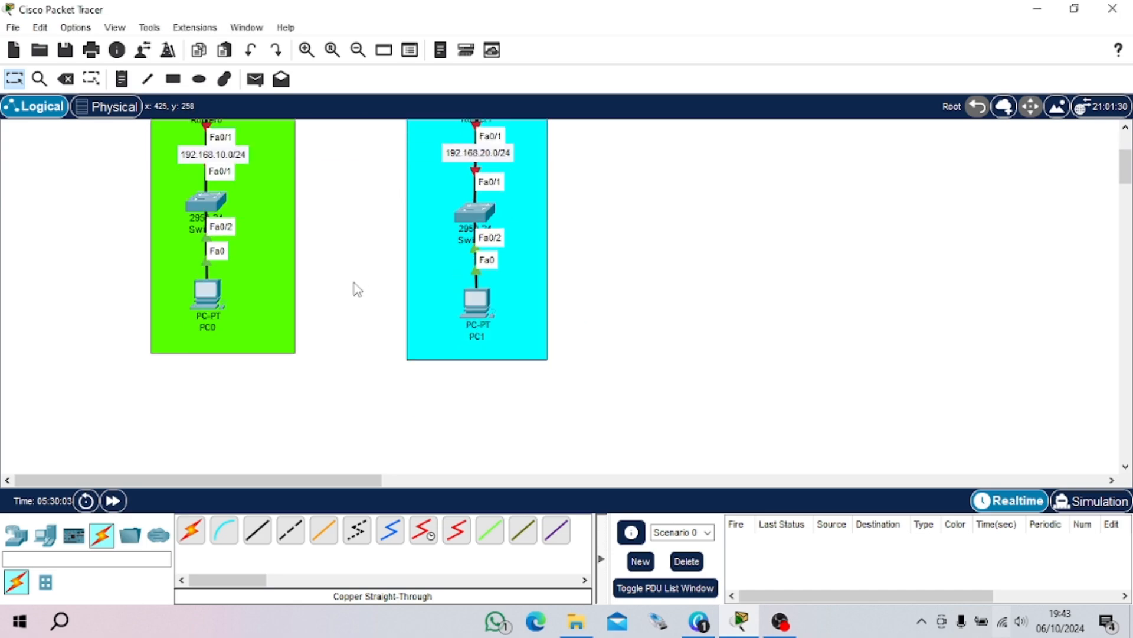
click(121, 78)
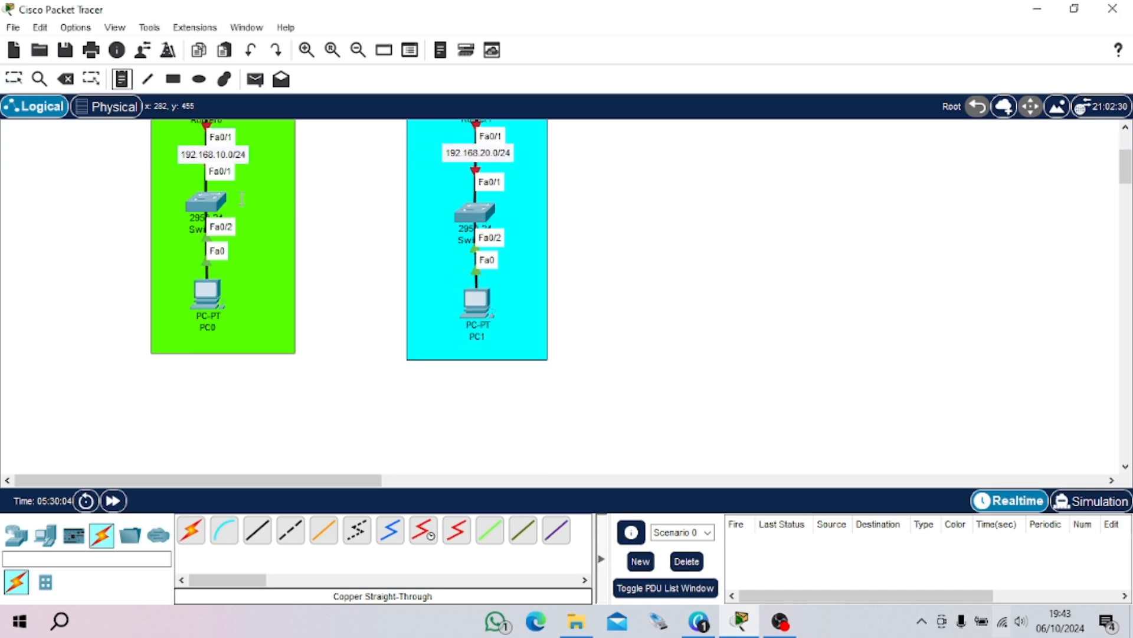
click(173, 338)
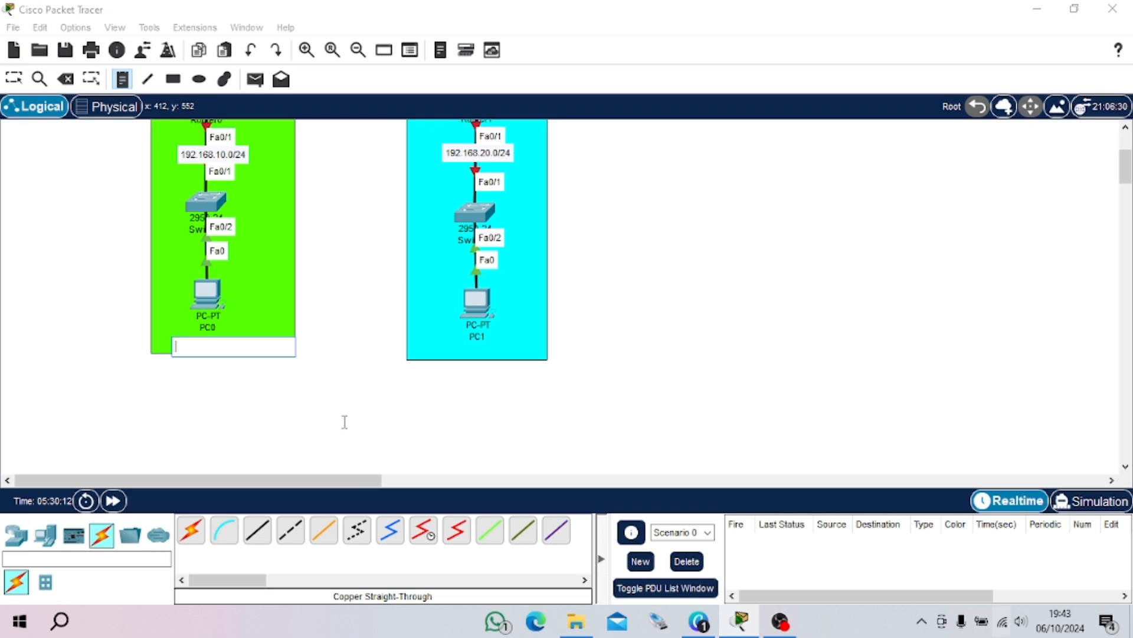
text(192.168)
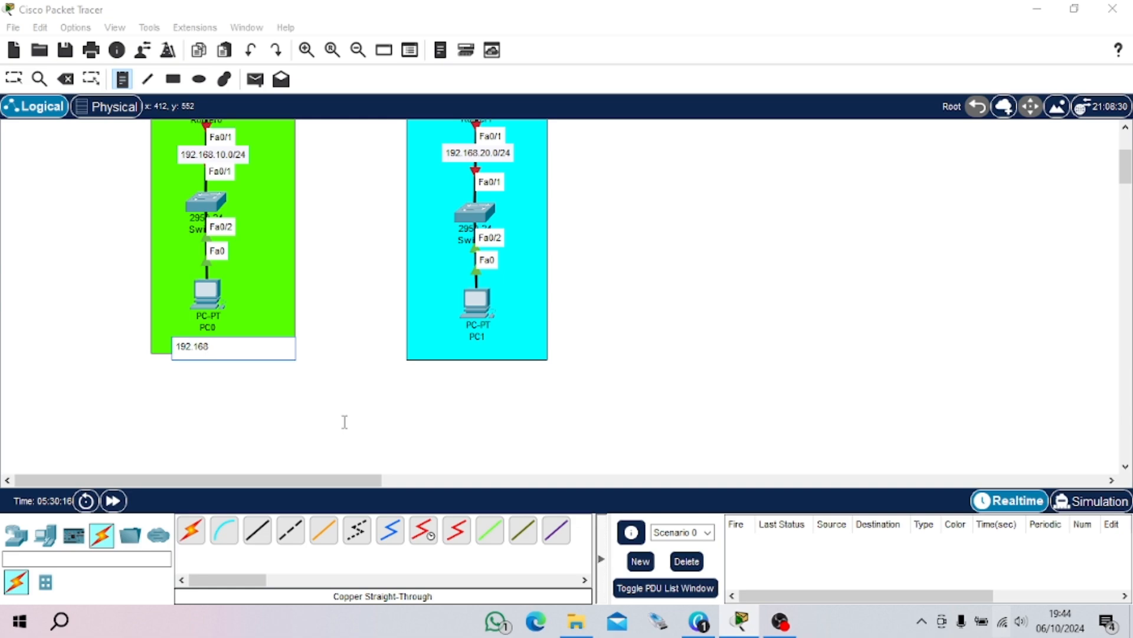
text(.10.2)
Add the address note 192.168.20.2/24 below PC1
click(459, 354)
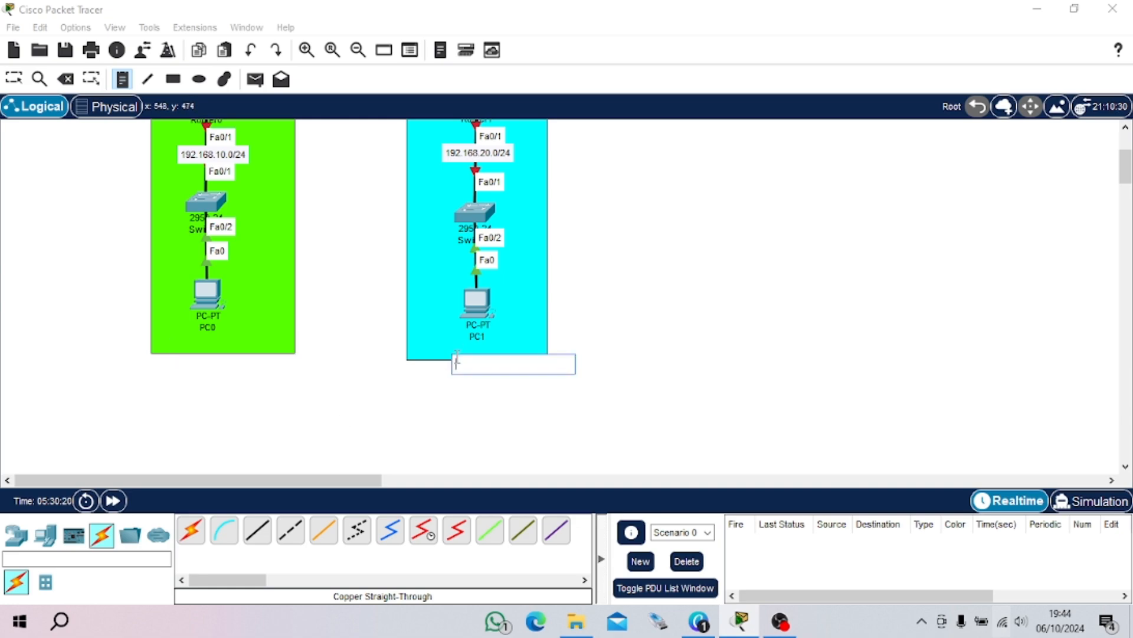
text(192.168.20)
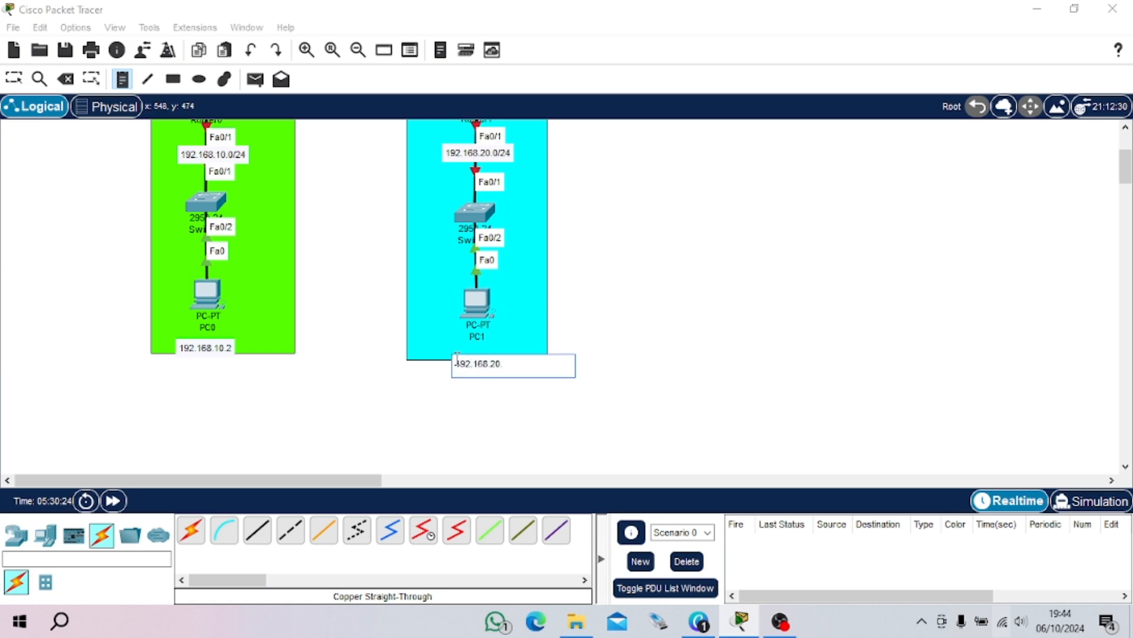
text(.2/24)
Append the prefix length /24 to the address note below PC0
click(219, 356)
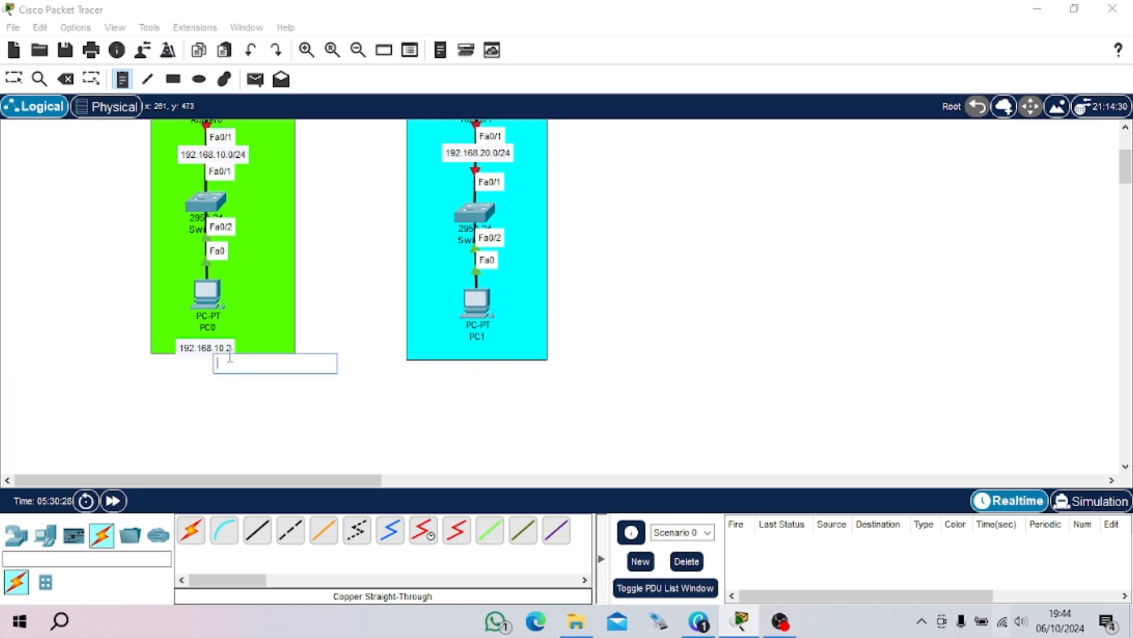
click(14, 79)
click(206, 344)
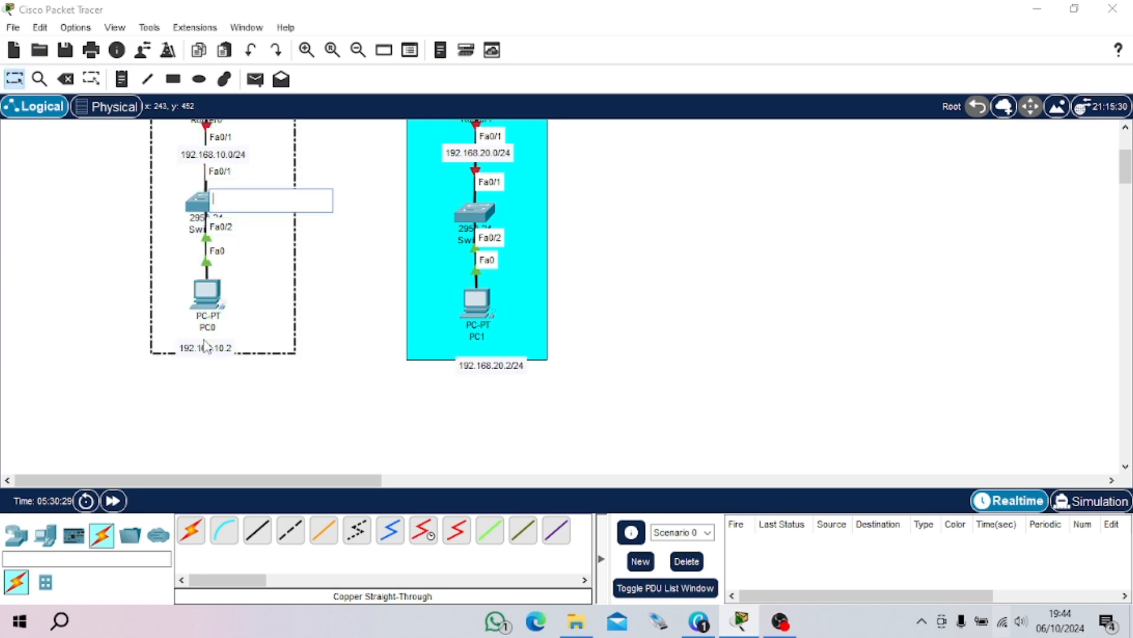
click(231, 353)
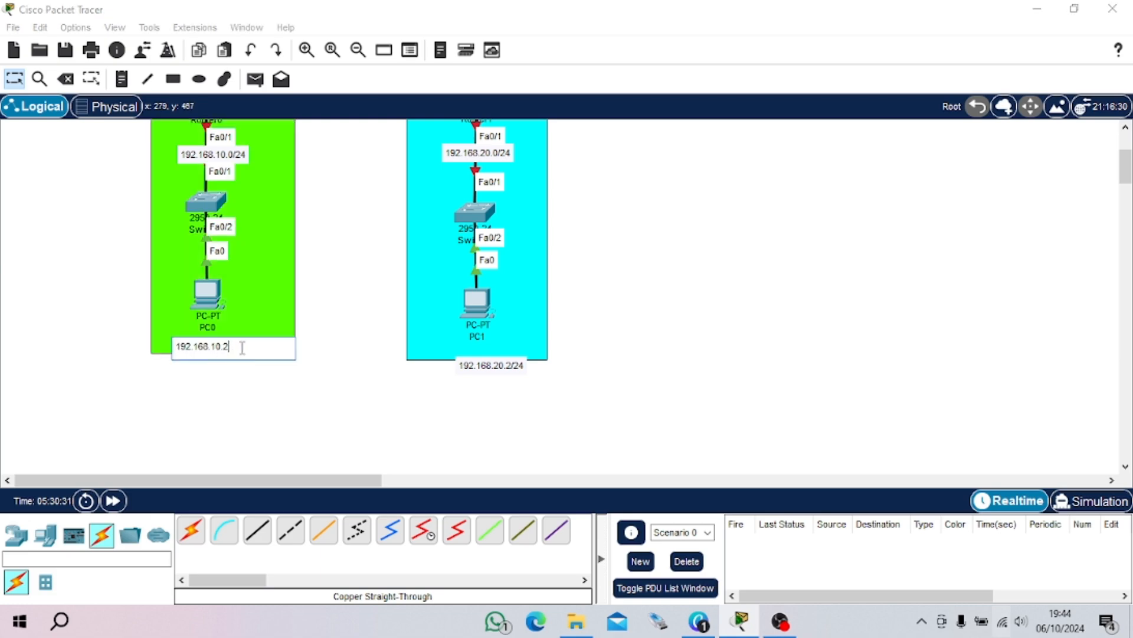
text(/24)
click(293, 321)
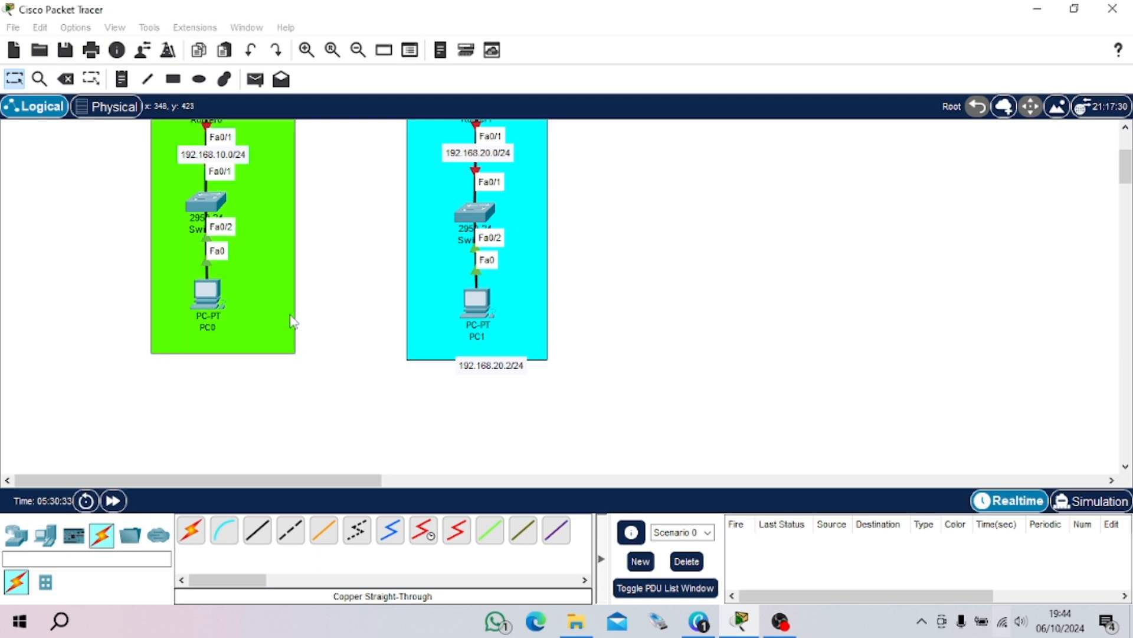
click(348, 340)
Reposition the PC0 and PC1 address notes so they sit centred beneath their PCs within the coloured areas
drag(204, 351, 205, 348)
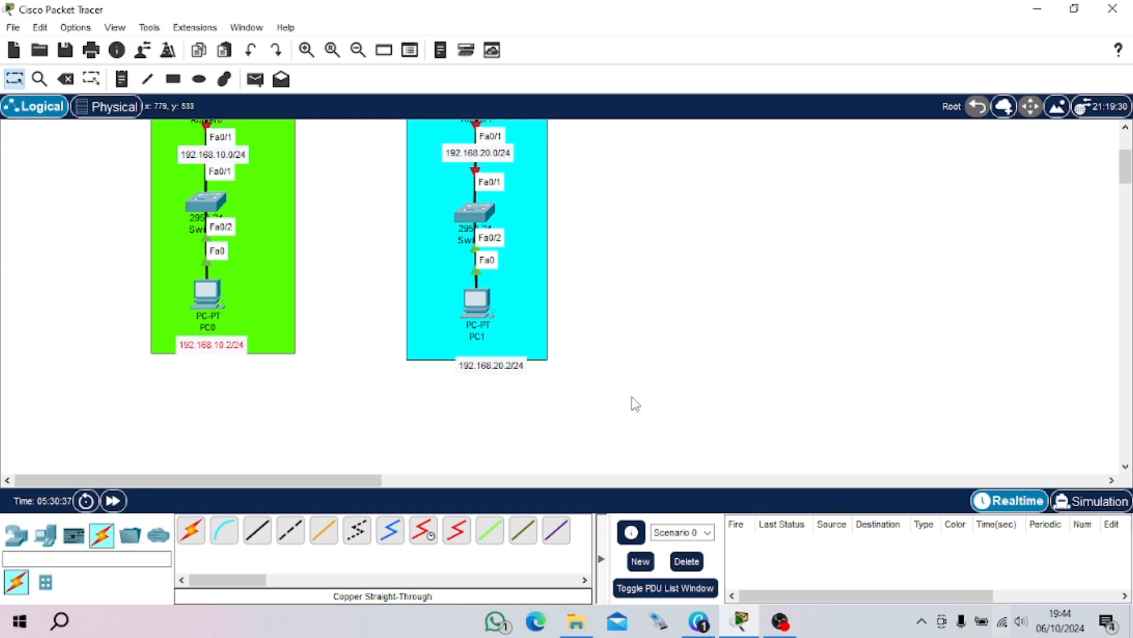
drag(504, 369, 495, 357)
scroll(327, 266, up, 3)
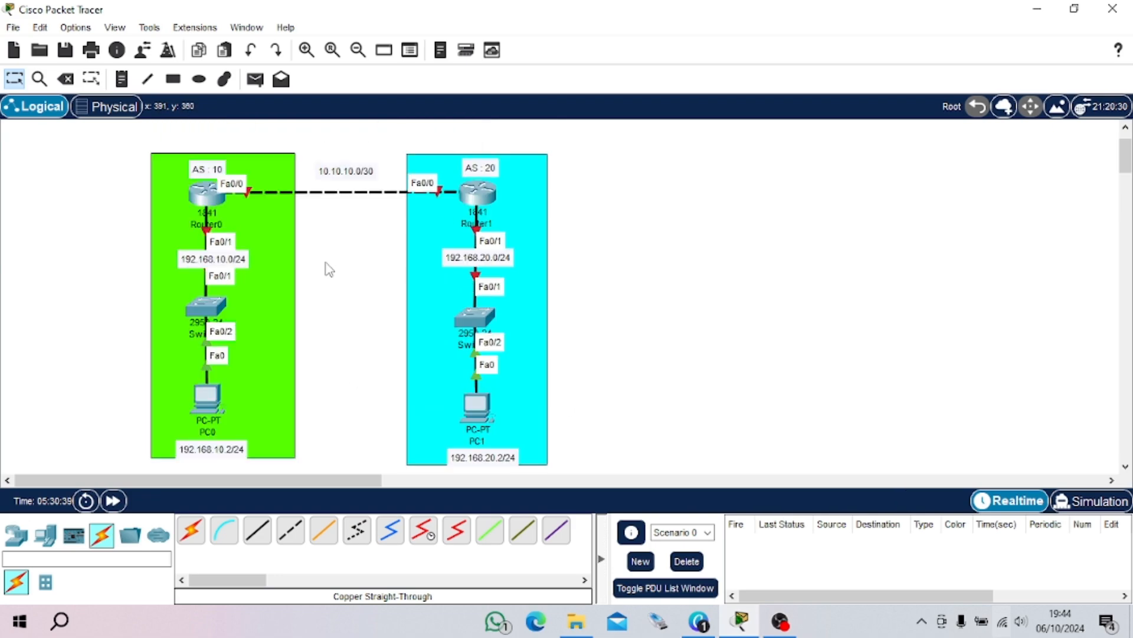
Add the host note .1 beside Router0's Fa0/0 port and .2 beside Router1's Fa0/0 port
scroll(366, 304, down, 1)
click(121, 78)
click(235, 215)
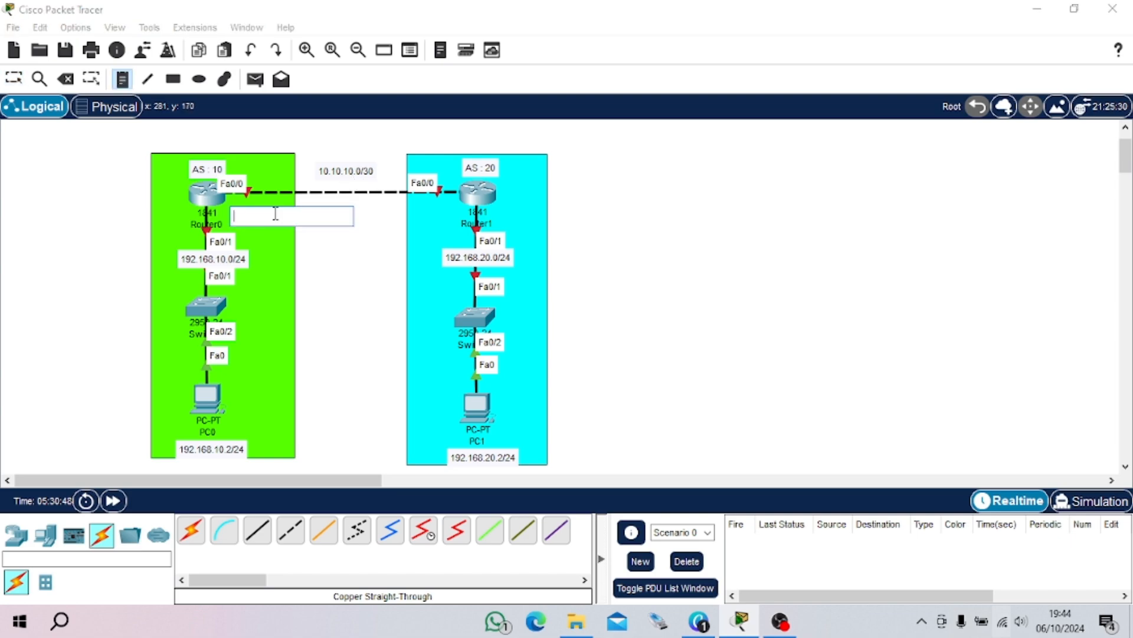
text(.1)
click(423, 204)
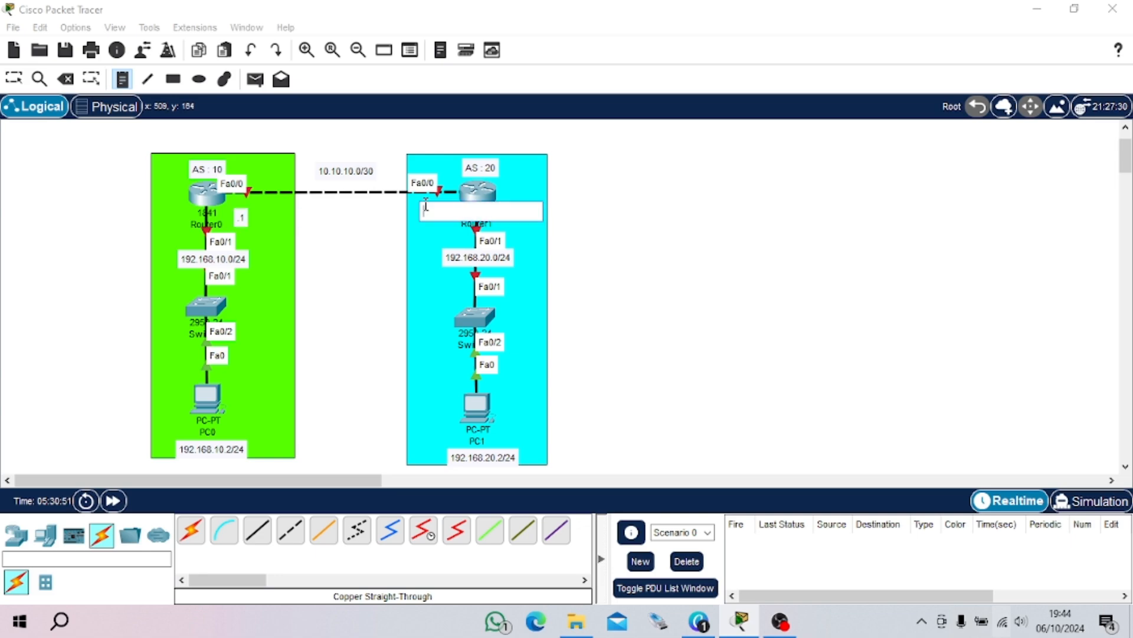
text(.2)
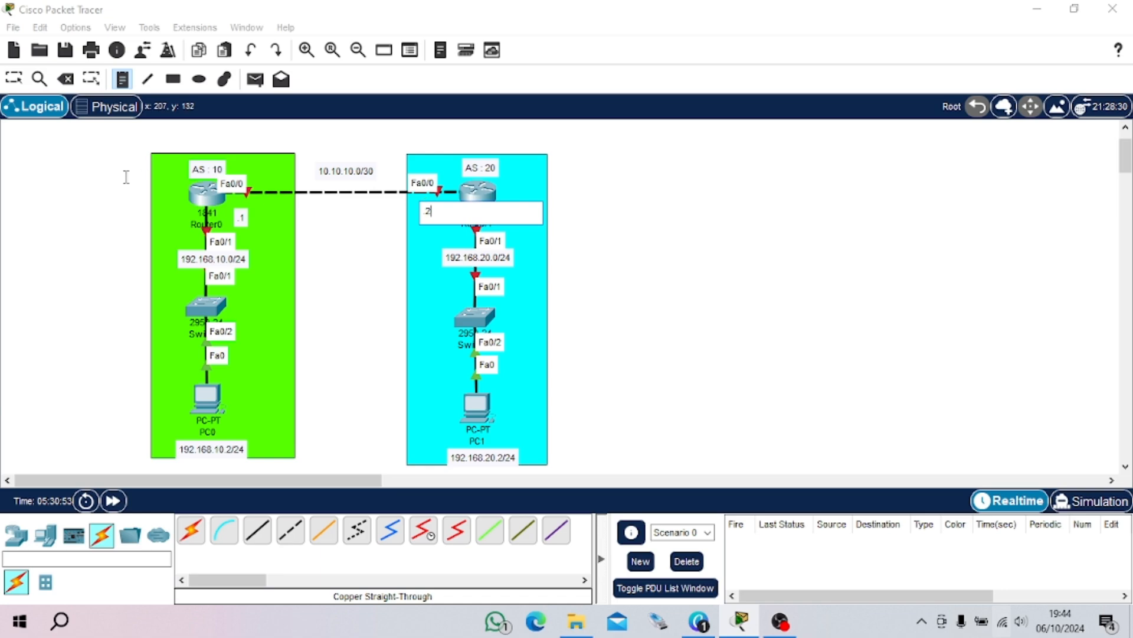
click(152, 195)
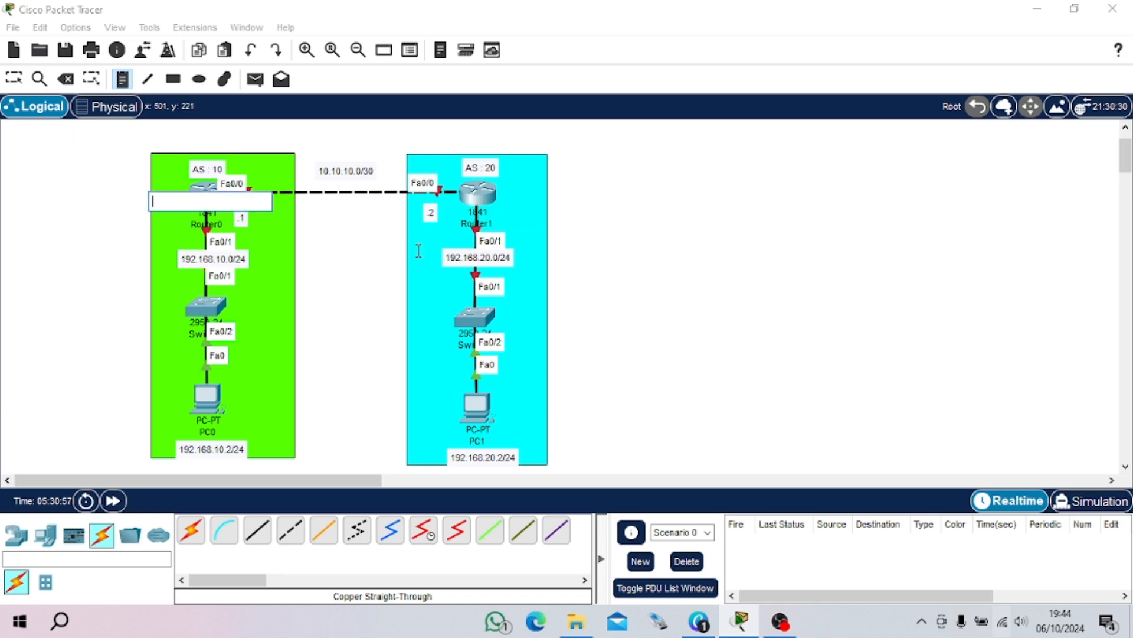
click(14, 78)
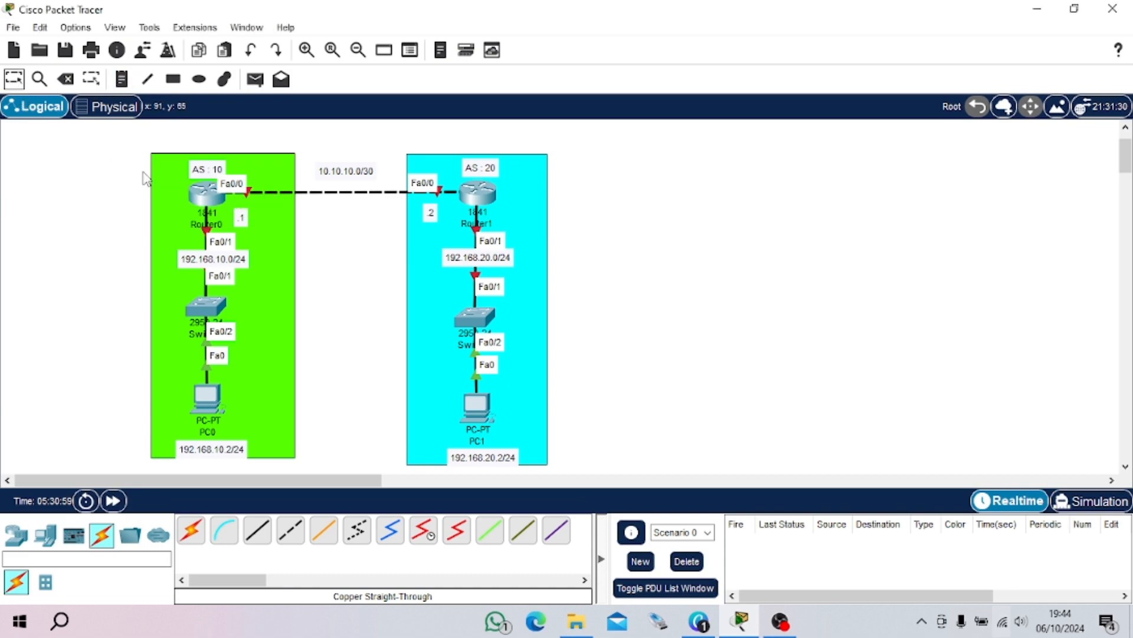
Move the .1 and .2 notes closer to Router0 and Router1
scroll(278, 324, down, 2)
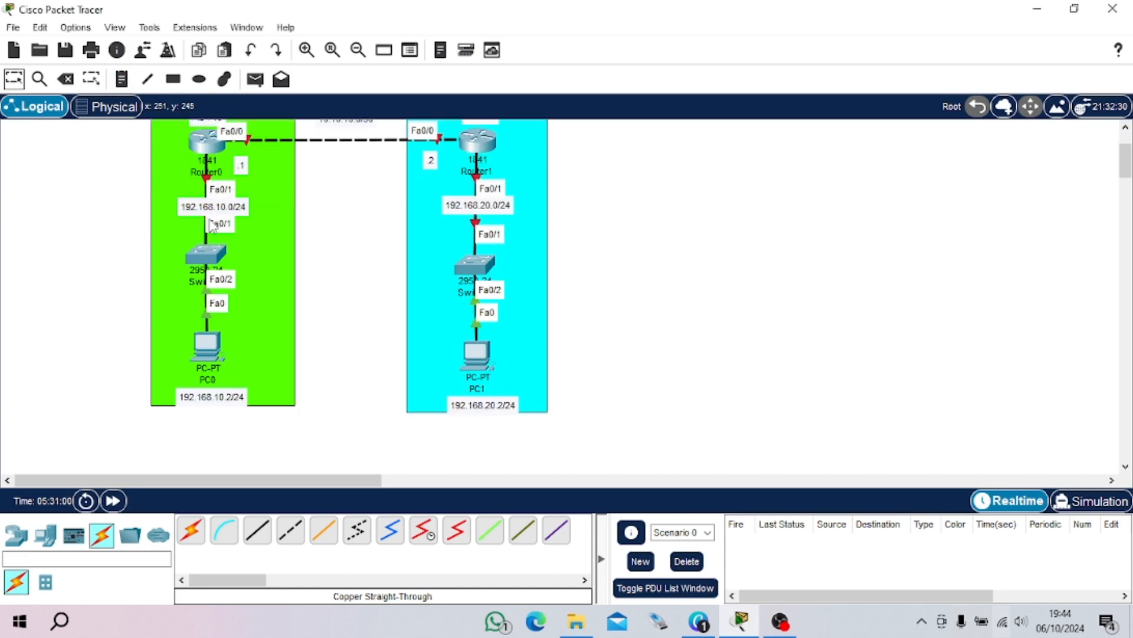
scroll(214, 236, up, 4)
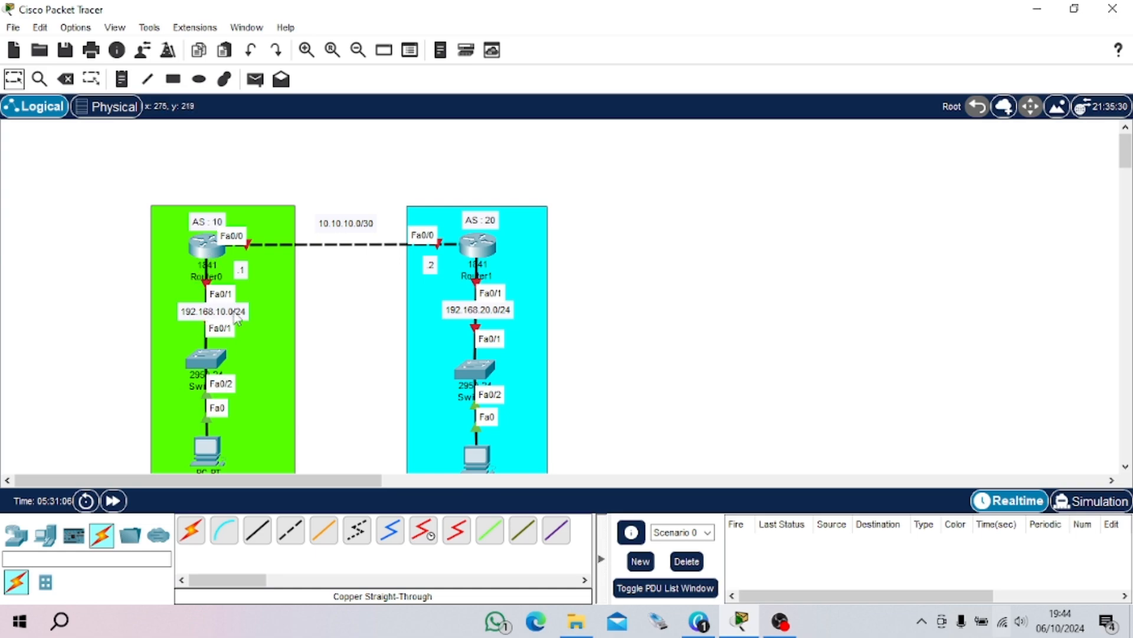
drag(241, 271, 236, 262)
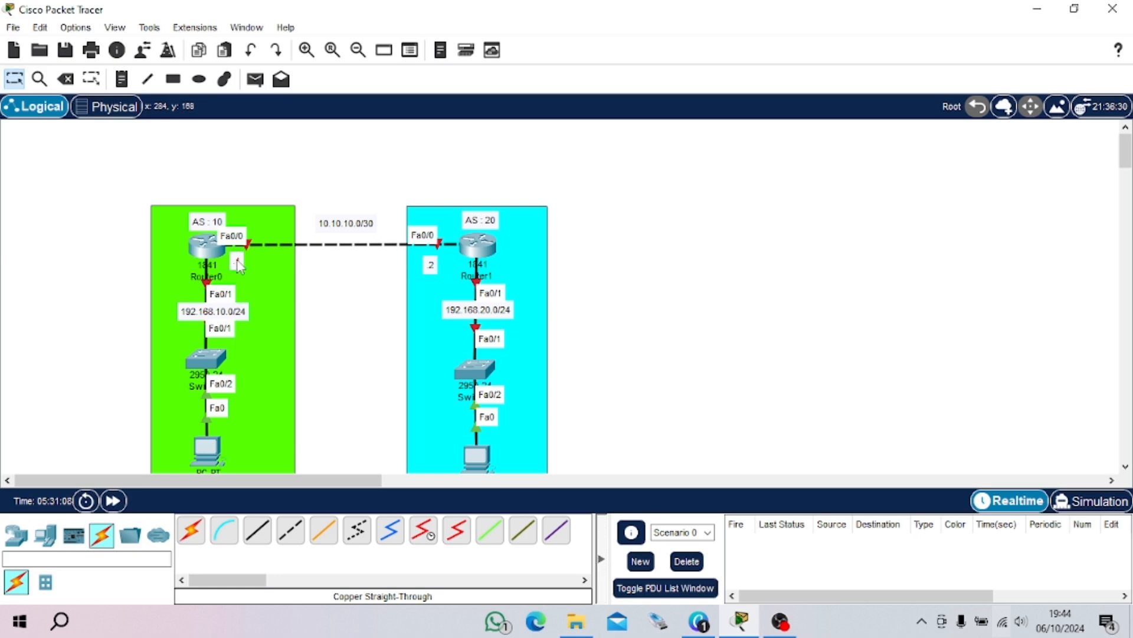
drag(428, 271, 447, 268)
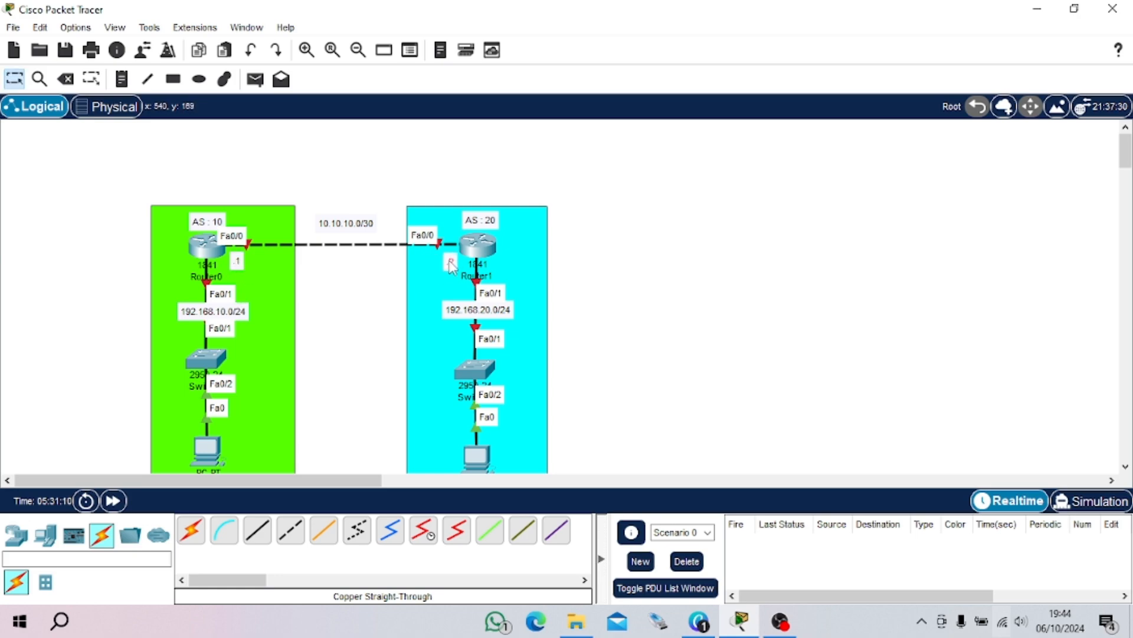
scroll(787, 281, down, 2)
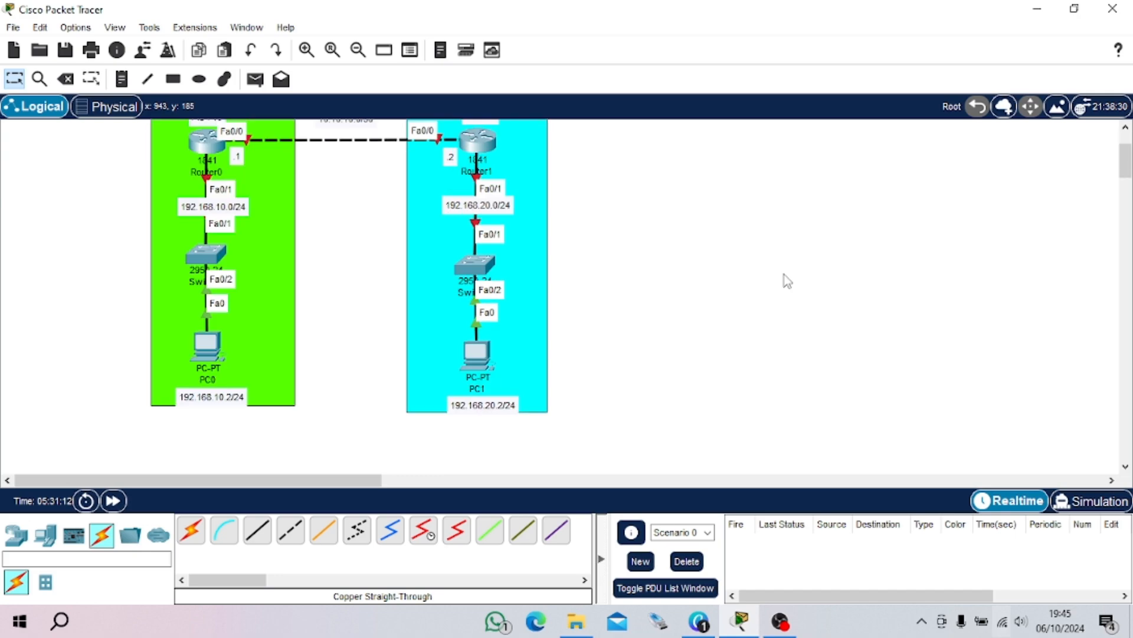
scroll(787, 281, up, 2)
scroll(787, 281, down, 3)
scroll(787, 281, up, 3)
scroll(787, 281, down, 1)
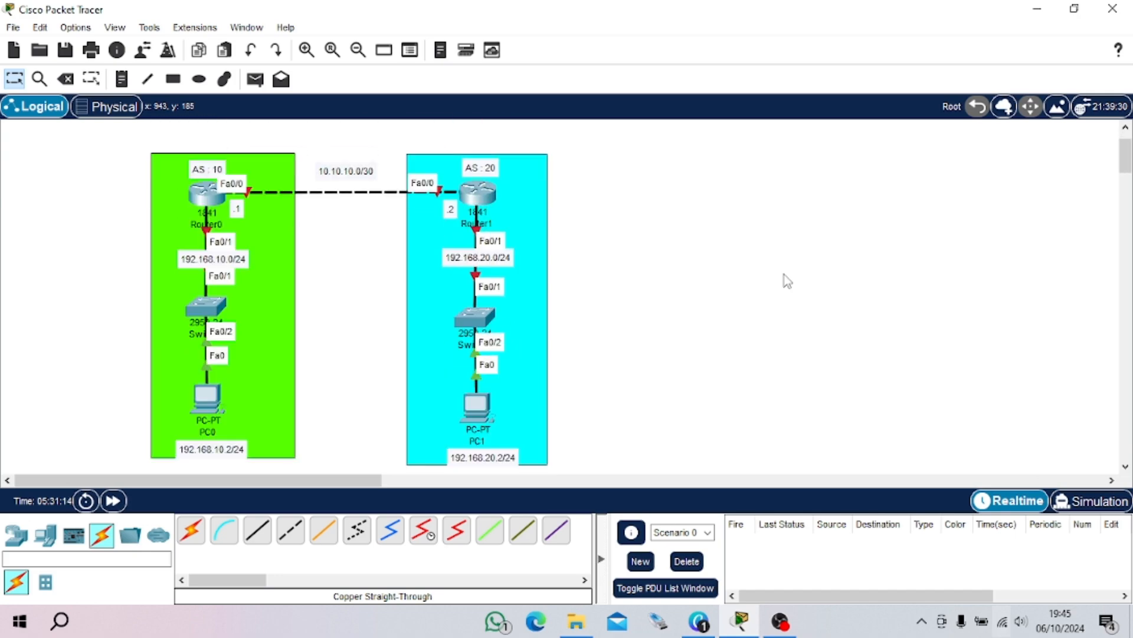
scroll(333, 302, down, 4)
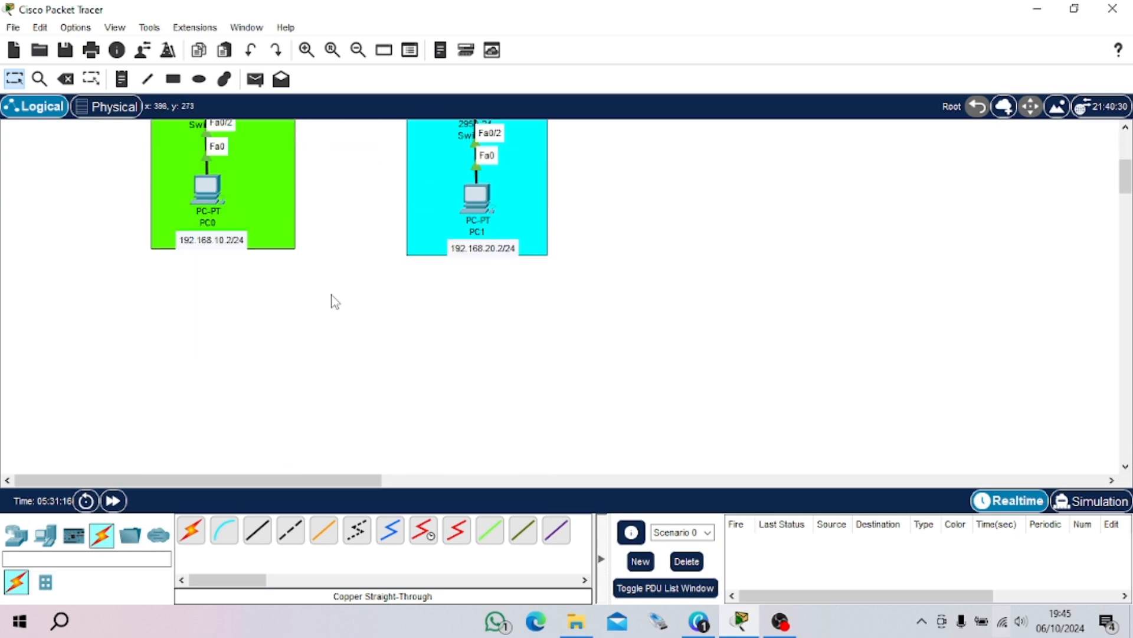
scroll(333, 302, up, 3)
scroll(333, 302, up, 1)
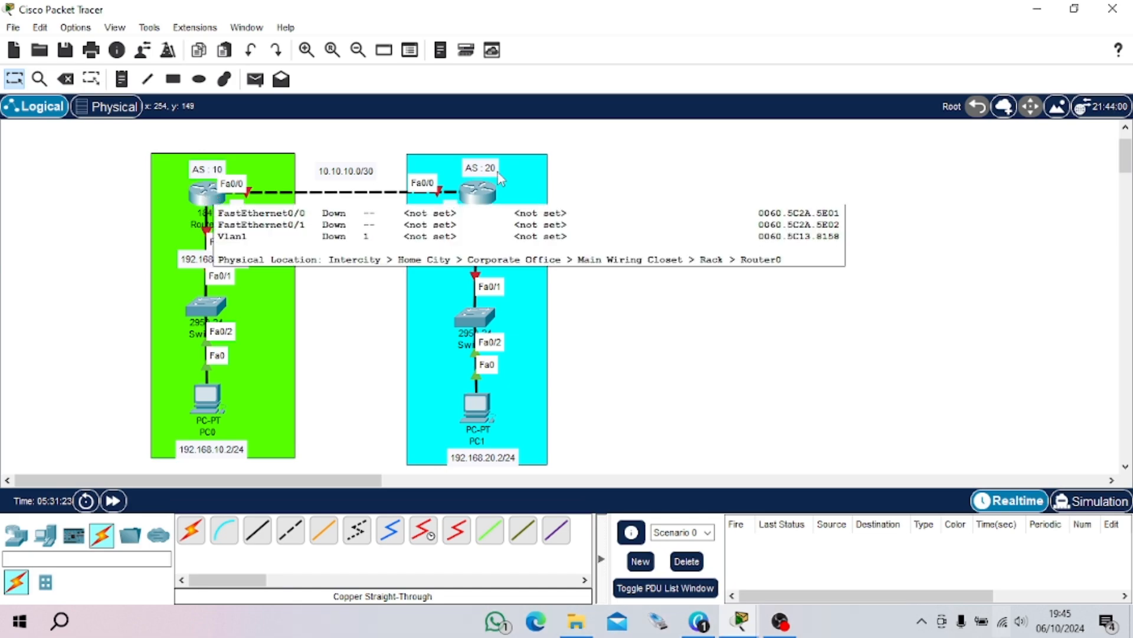
click(210, 193)
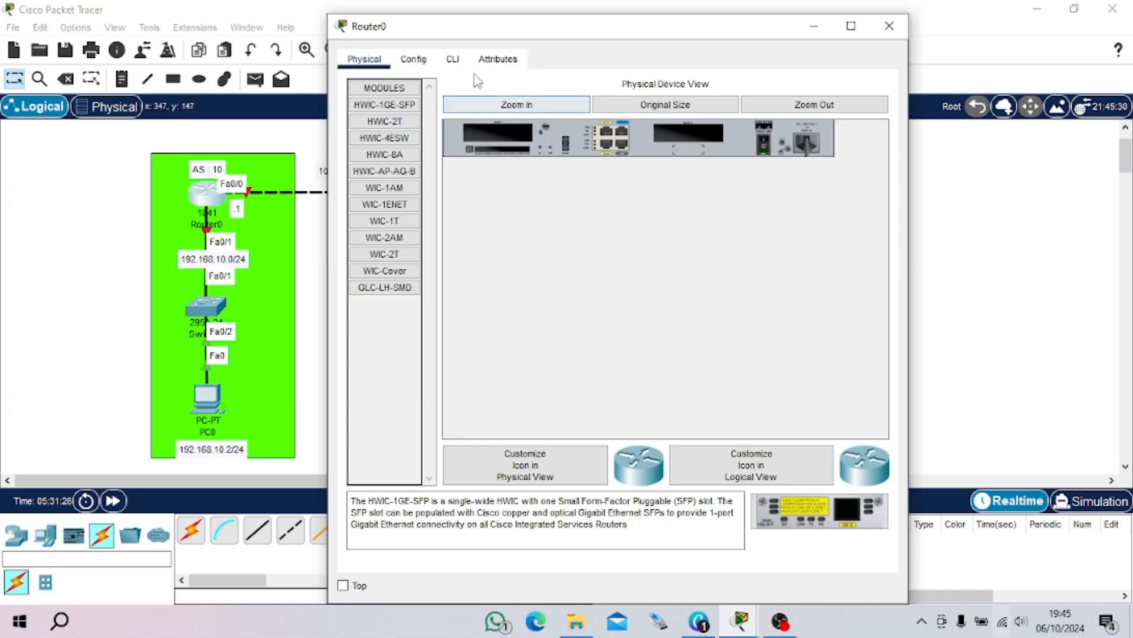
click(452, 59)
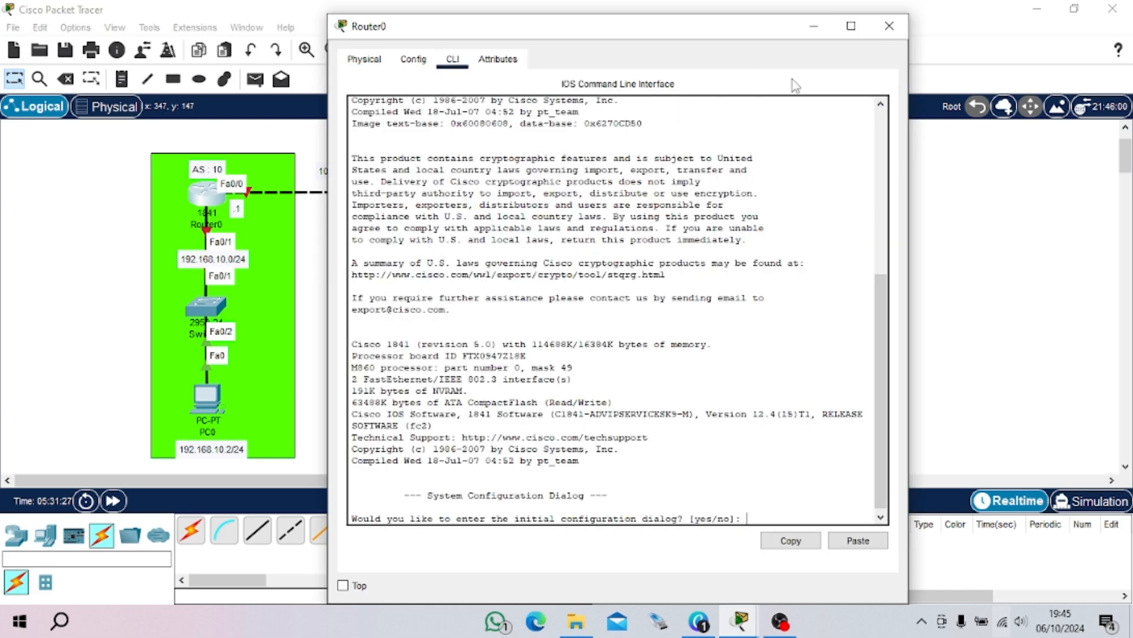
click(889, 26)
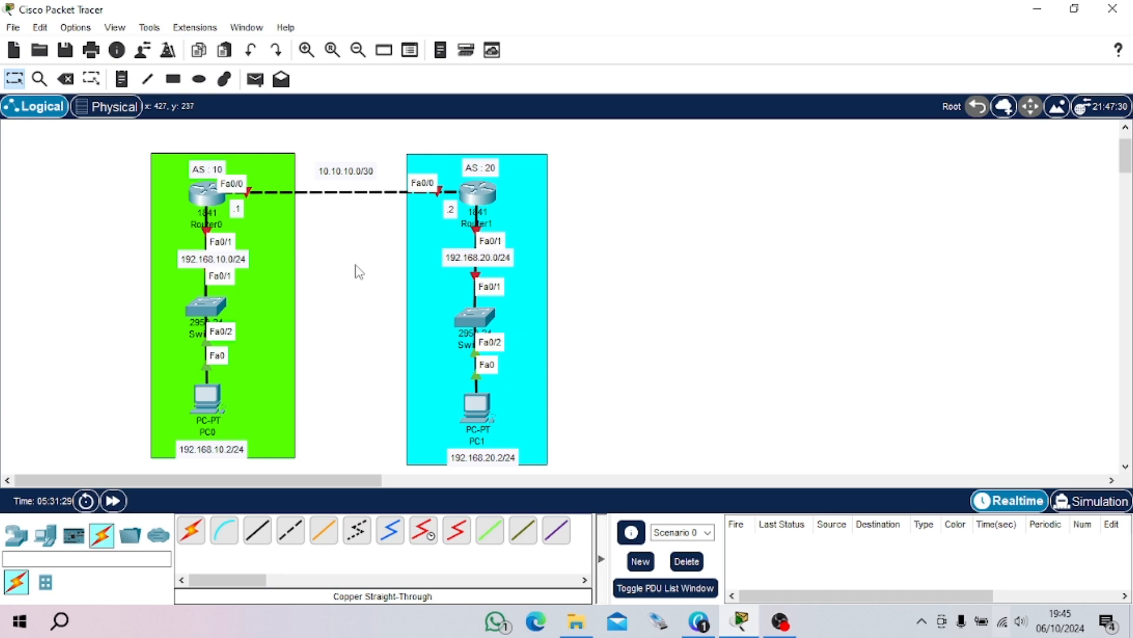
Place a laptop outside the green area next to Router0 and connect its RS 232 port to the router with a console cable
click(45, 535)
drag(225, 530, 44, 198)
click(101, 535)
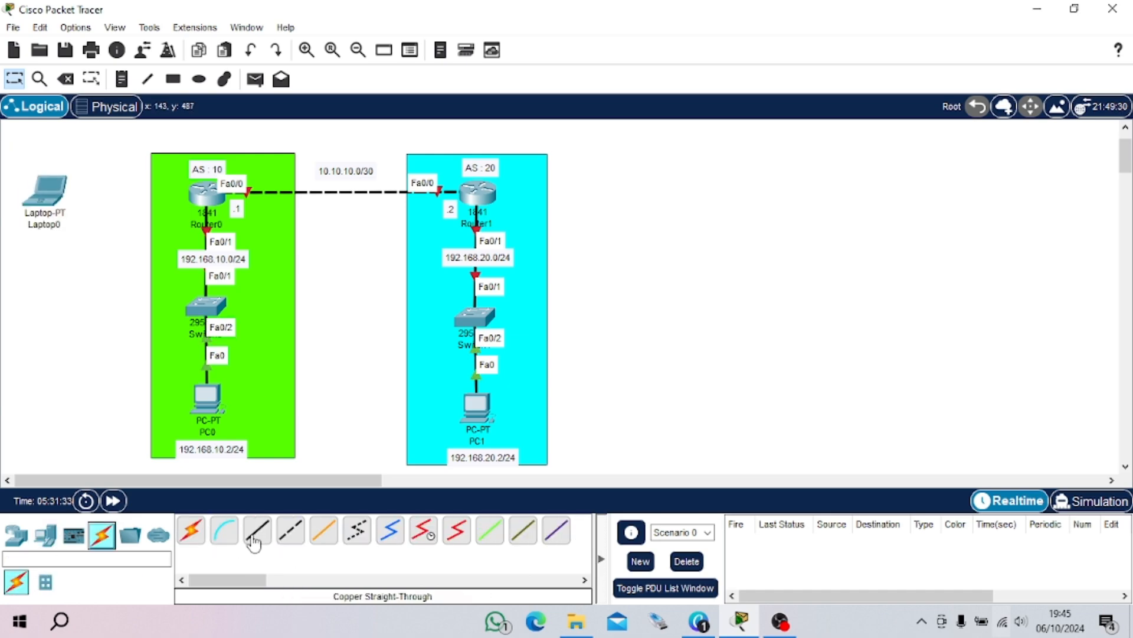
click(225, 530)
click(46, 195)
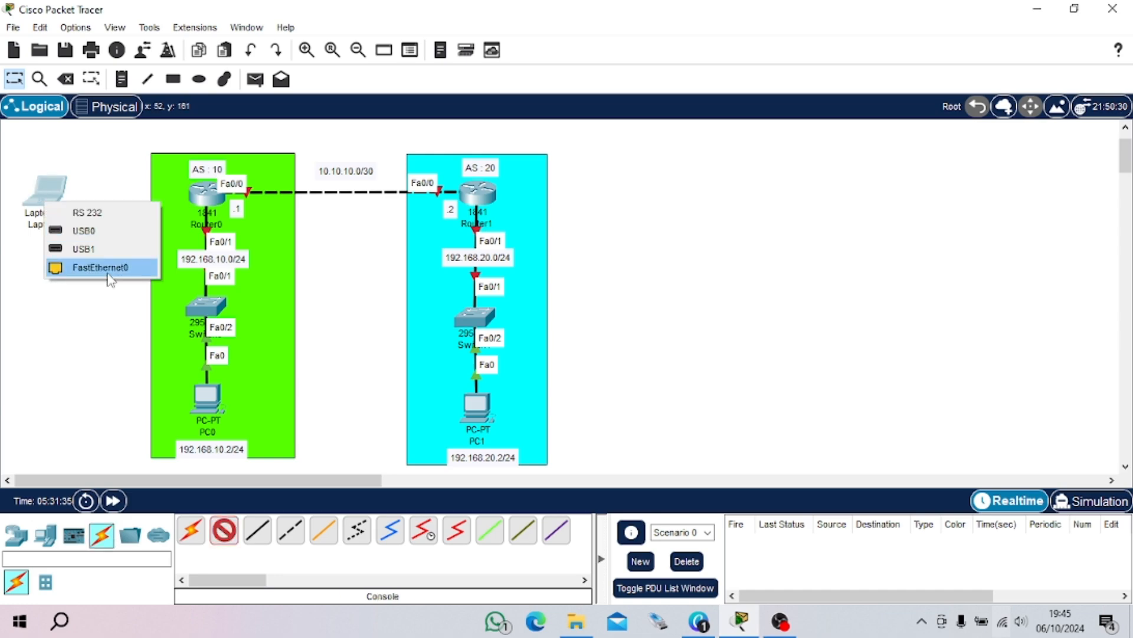
click(105, 207)
click(194, 187)
click(239, 219)
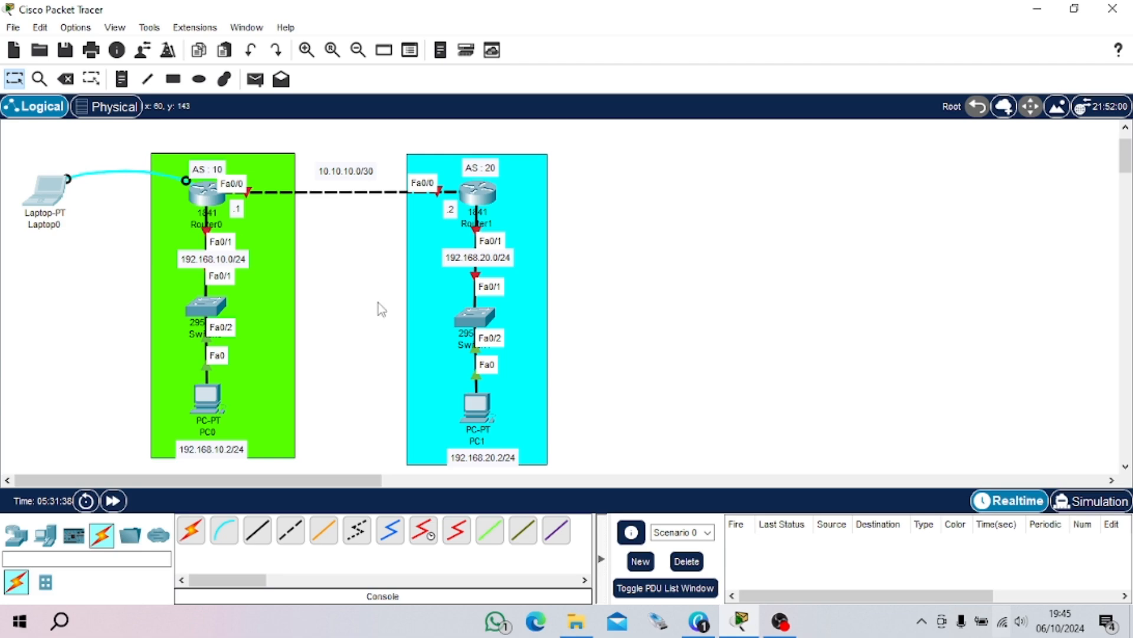
Open the terminal on Laptop0 and answer no to Router0's initial configuration dialog
click(59, 209)
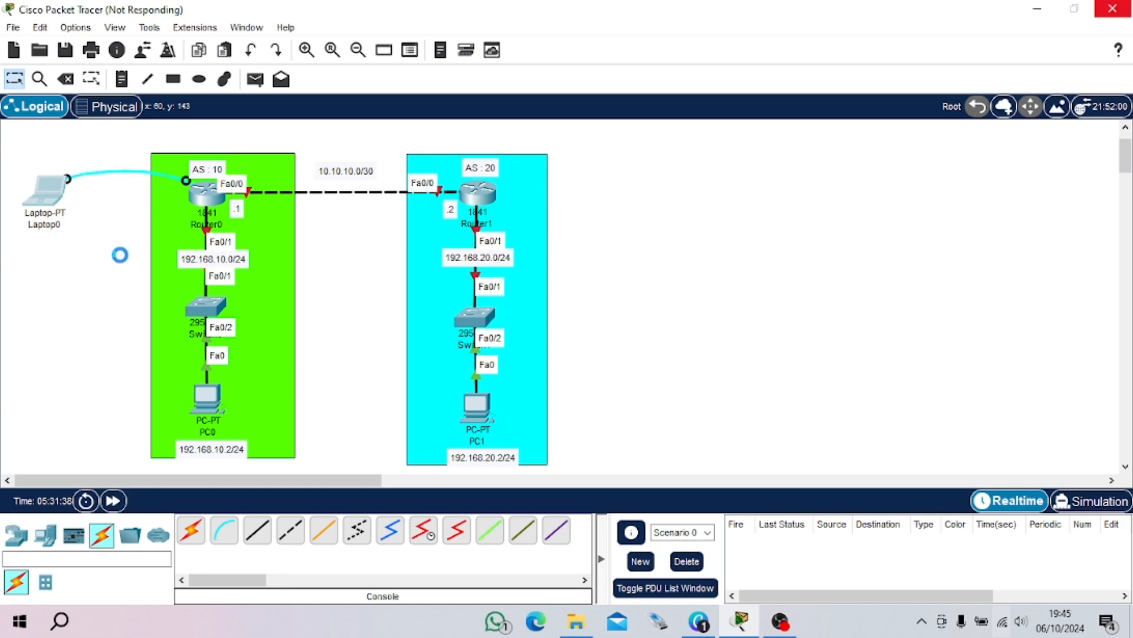
click(47, 198)
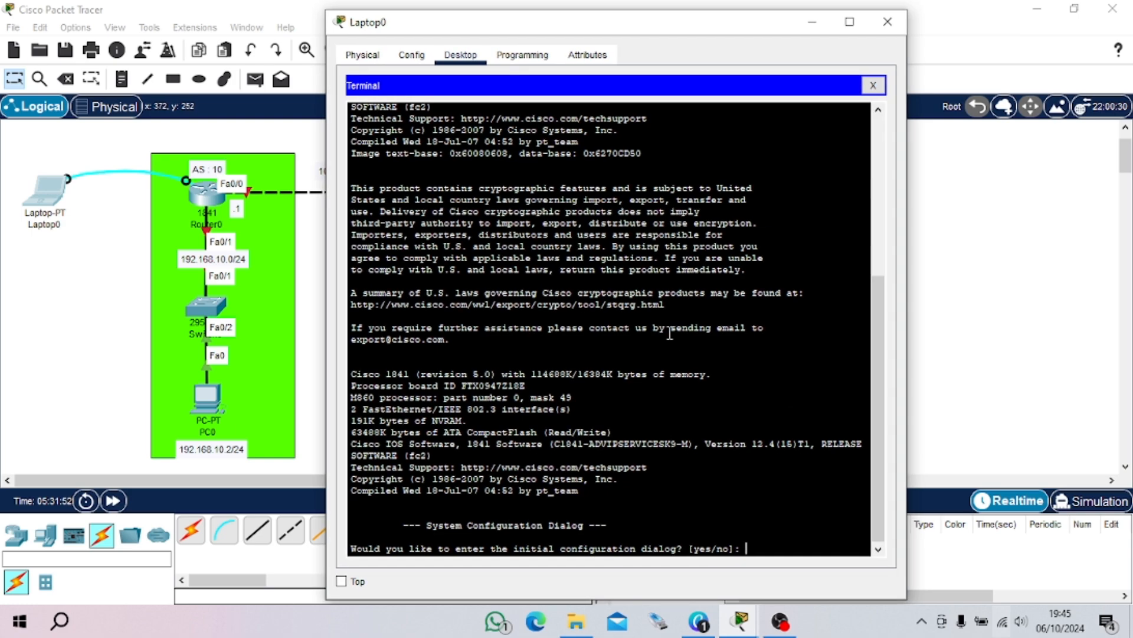
text(no)
key(Return)
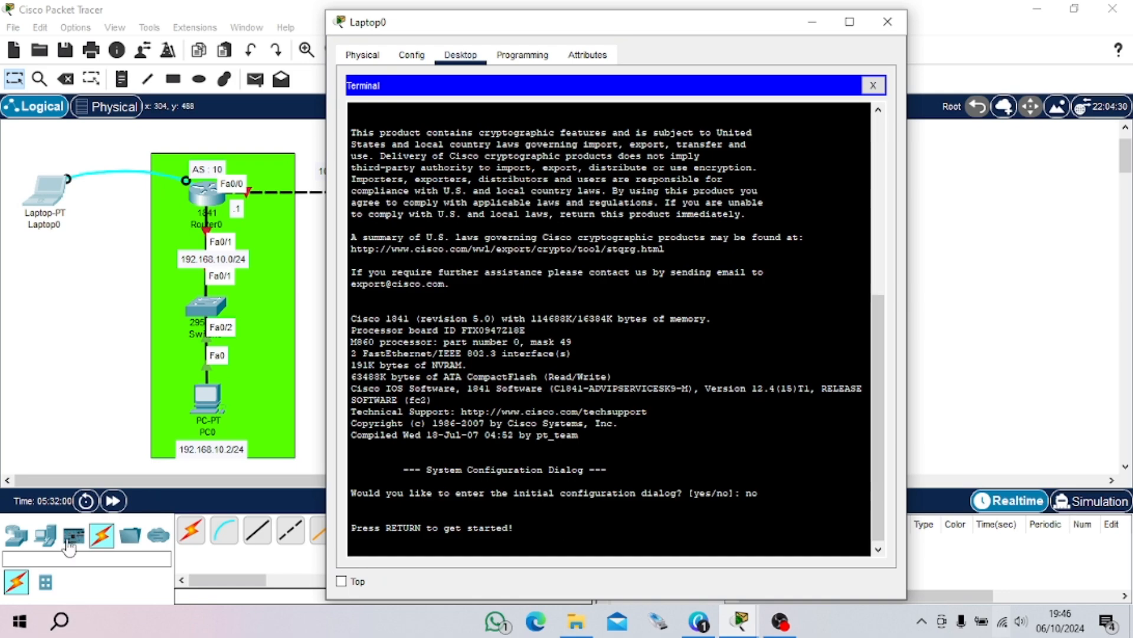
Start the Windows Magnifier and enlarge the area around Laptop0's terminal
click(60, 621)
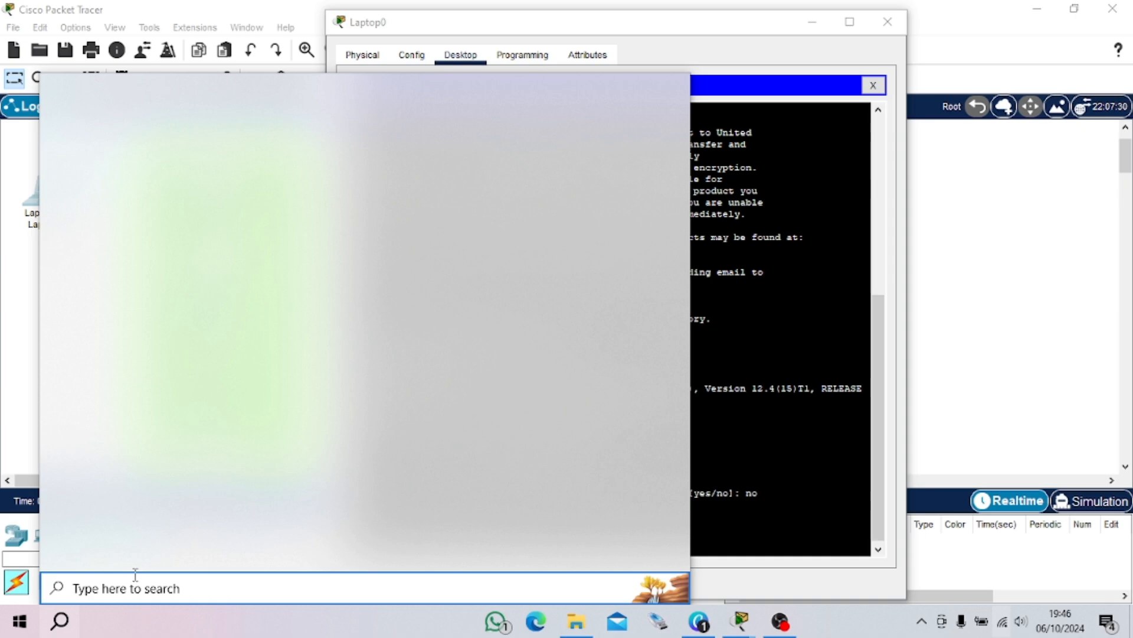
text(magnif)
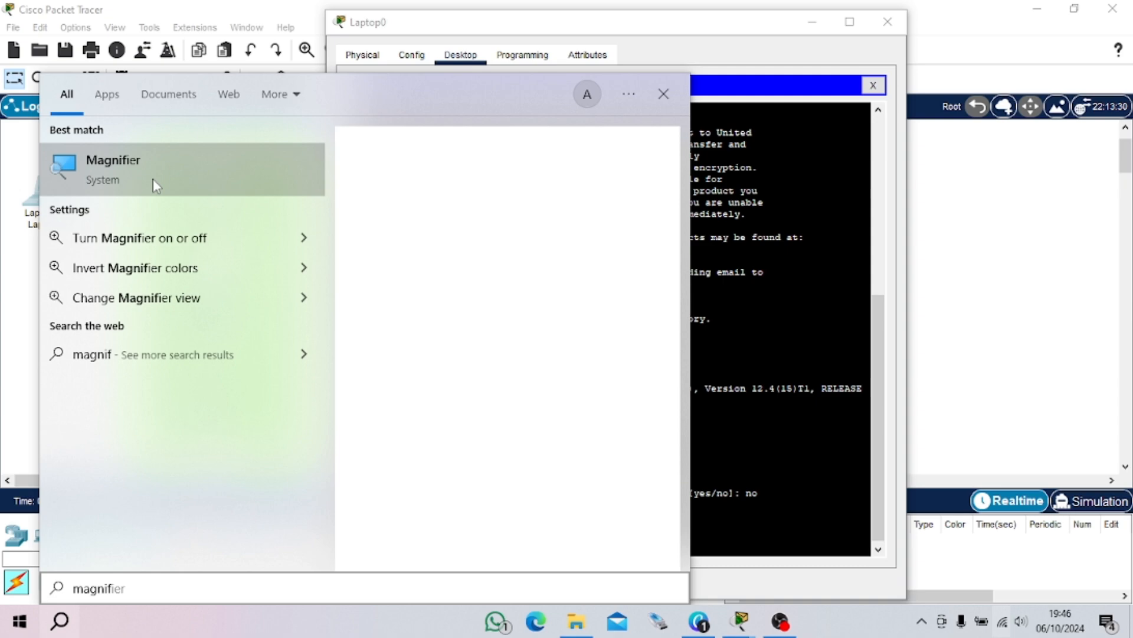
click(154, 179)
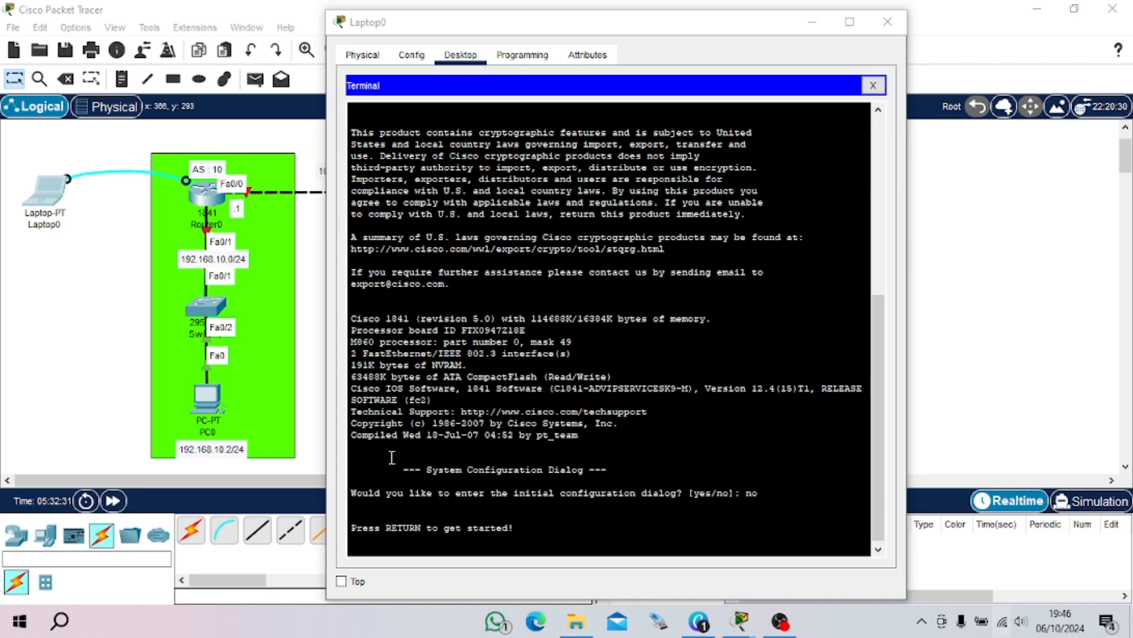
key(super+plus)
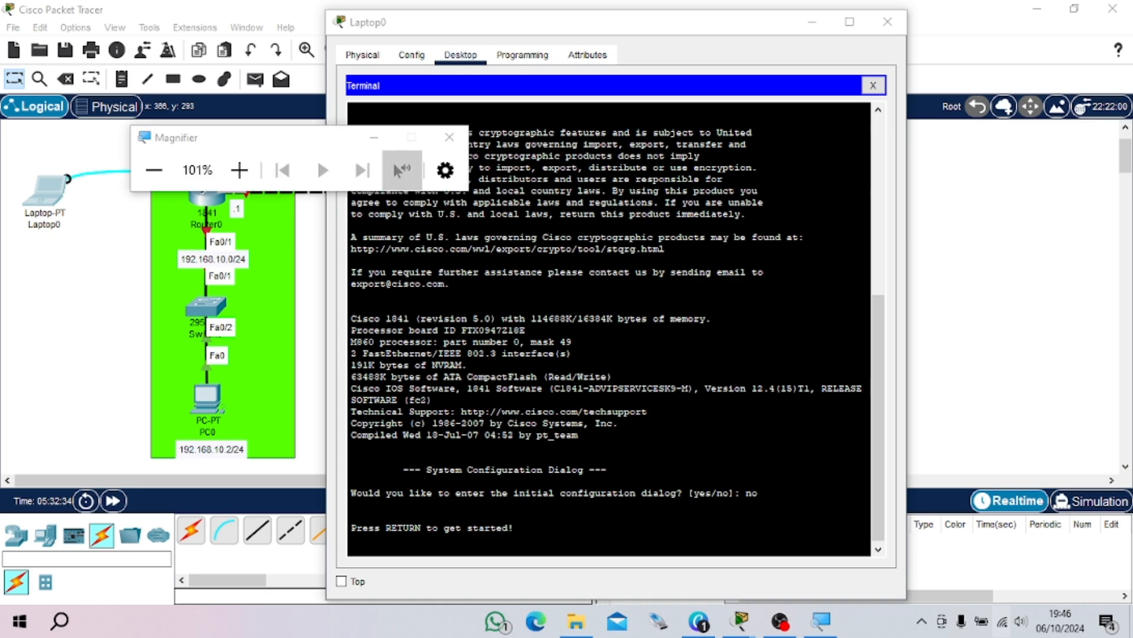
key(super+plus)
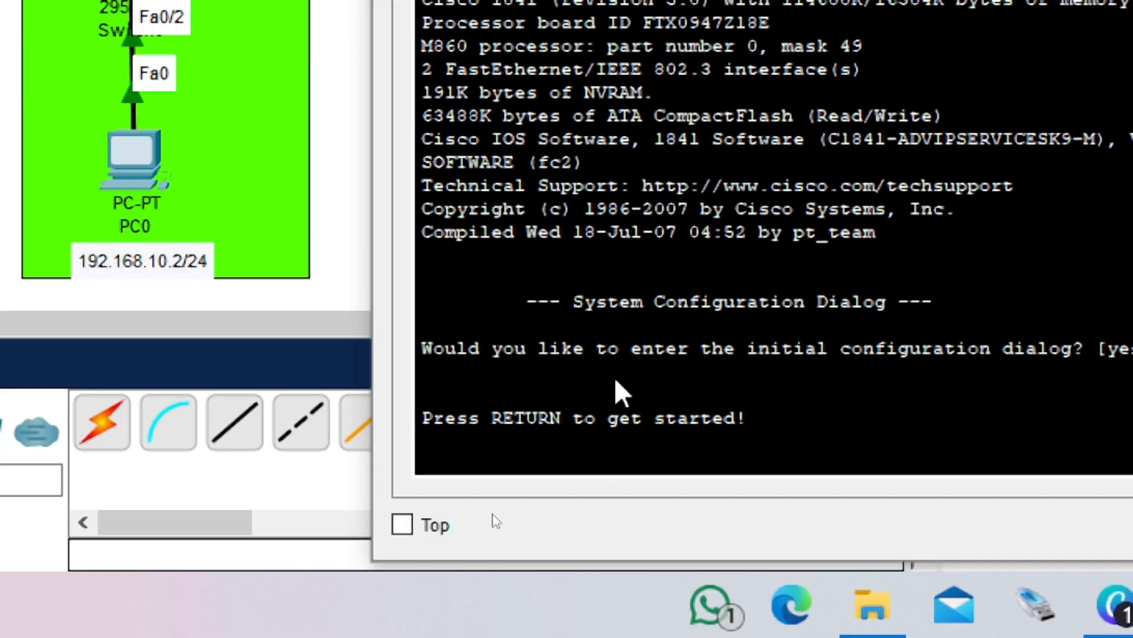
Start Router0's console session and enter privileged mode and global configuration mode with en and conf t
key(Return)
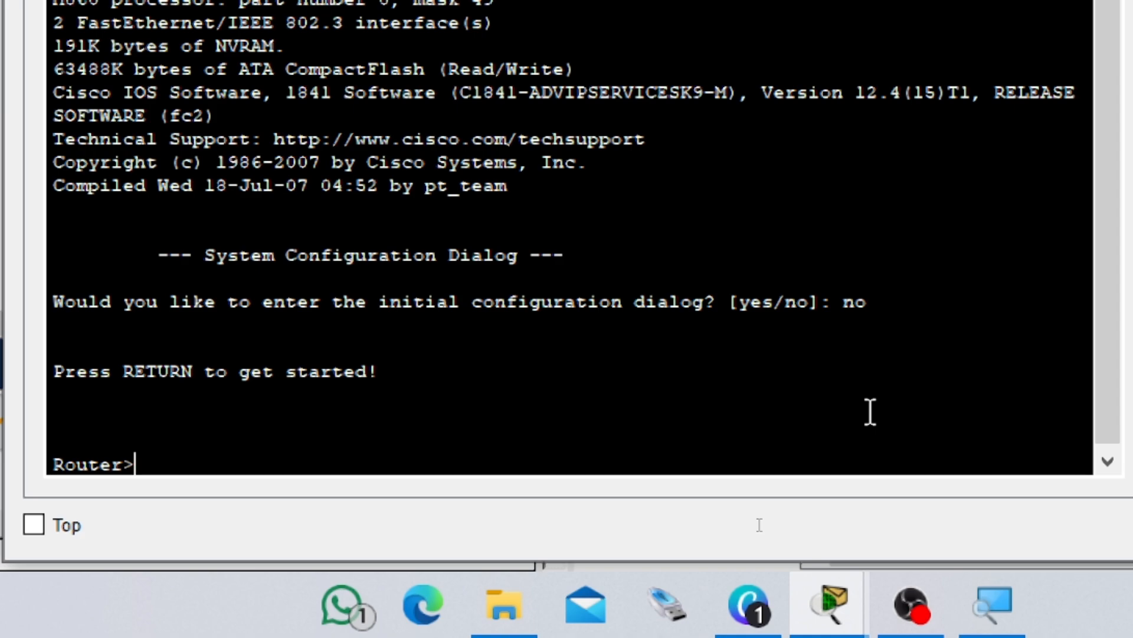
text(en)
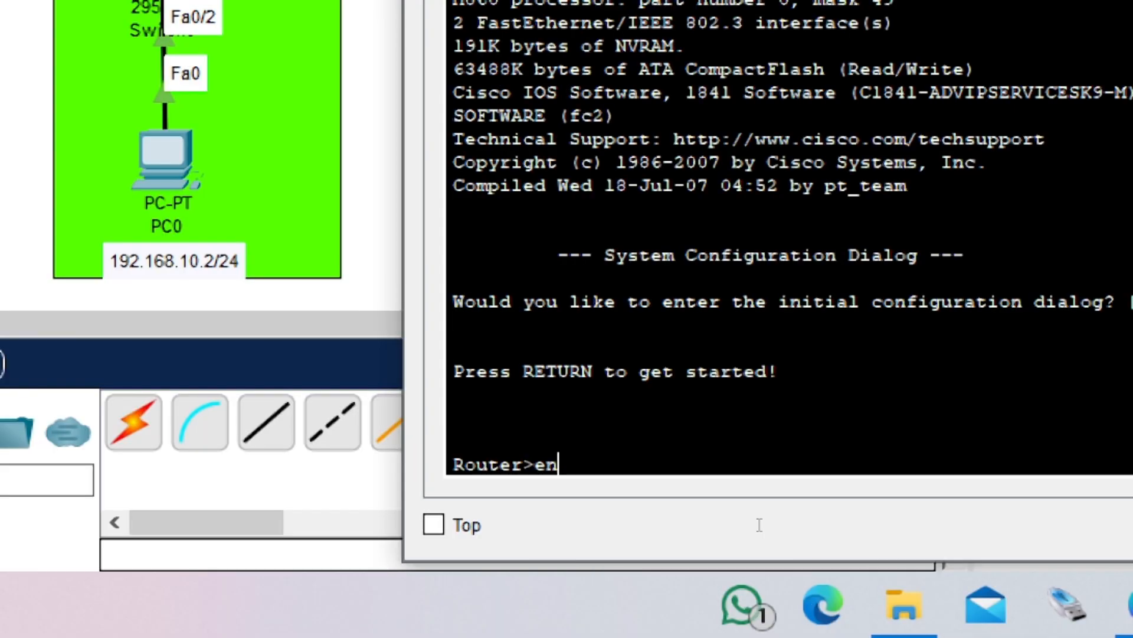
key(Return)
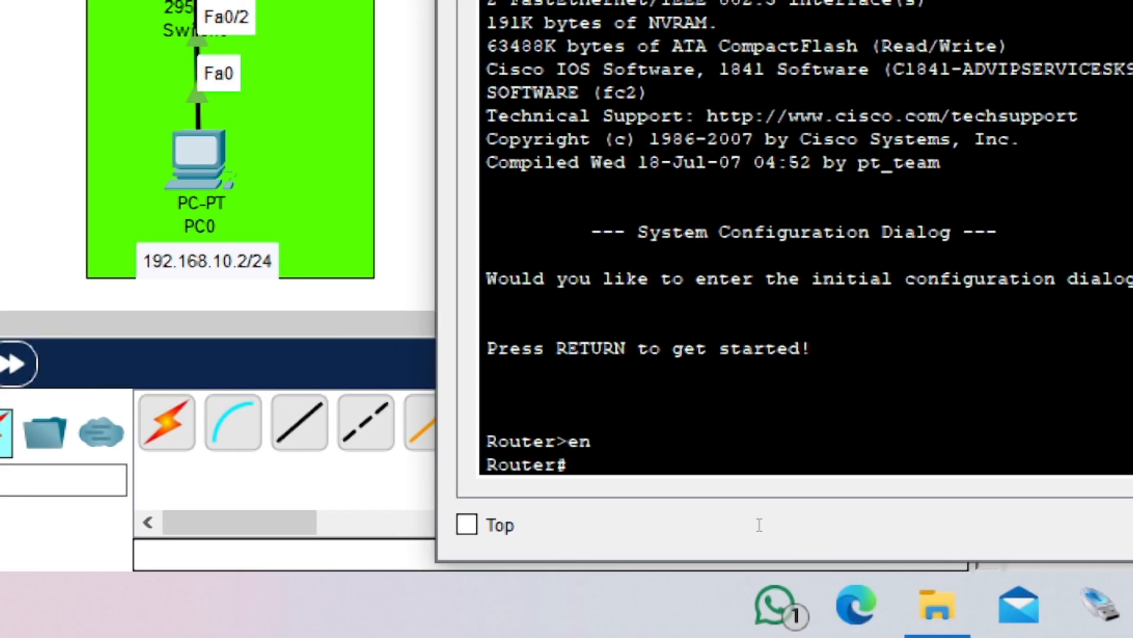
text(conft)
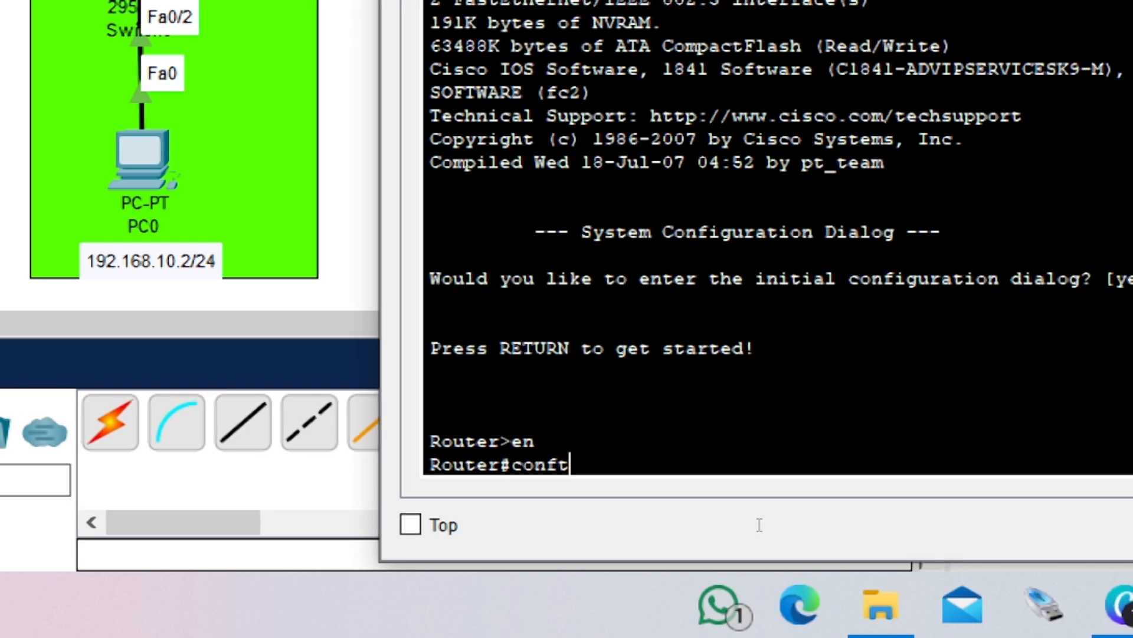
key(BackSpace)
text(t)
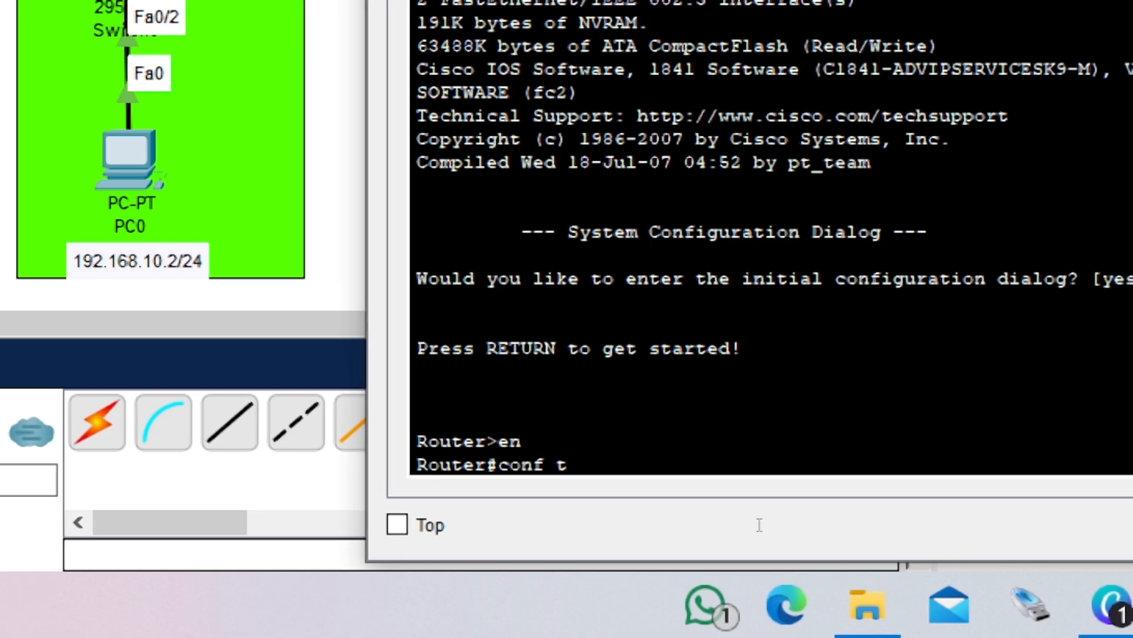
key(Return)
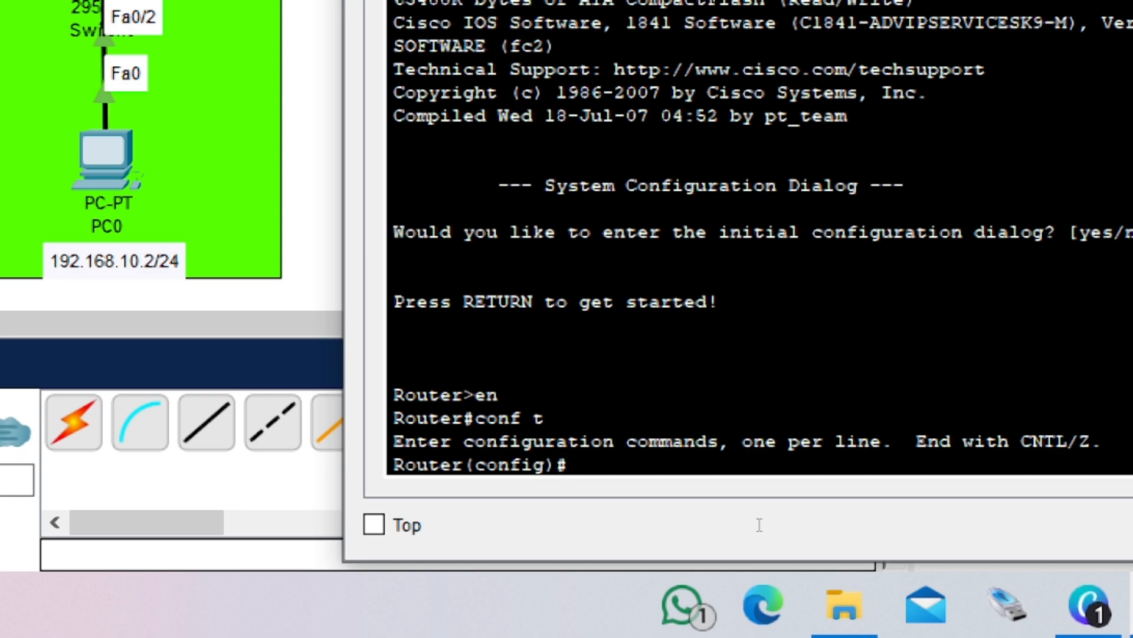
Assign 10.10.10.1 255.255.255.252 to Router0's fa0/0 interface and enable it with no sh
text(int)
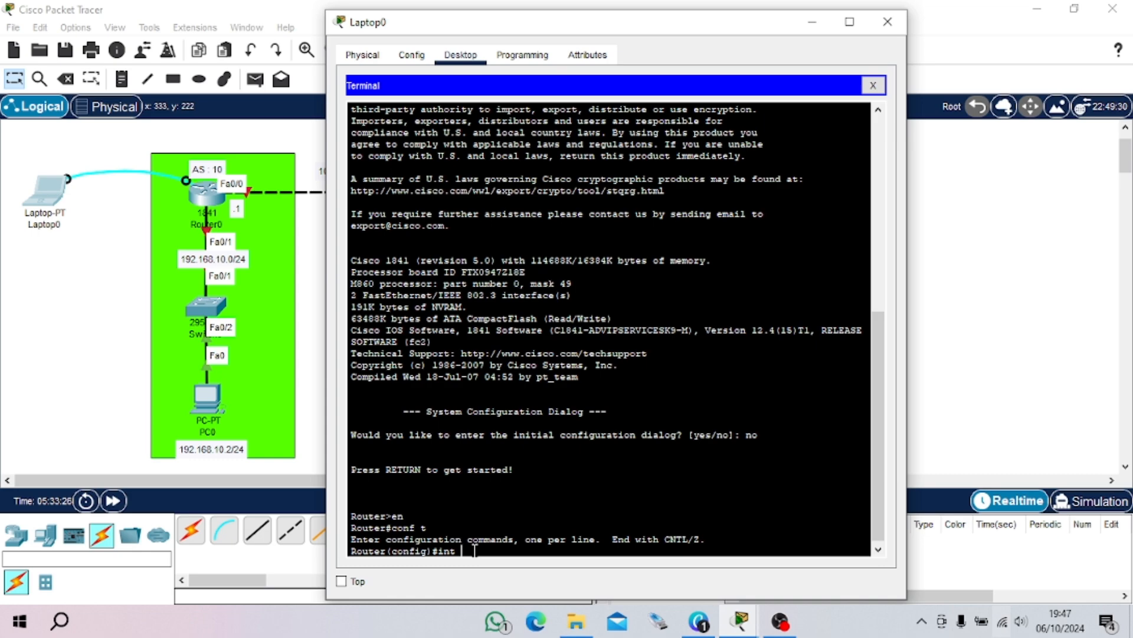
text(fa0/0)
drag(602, 30, 818, 22)
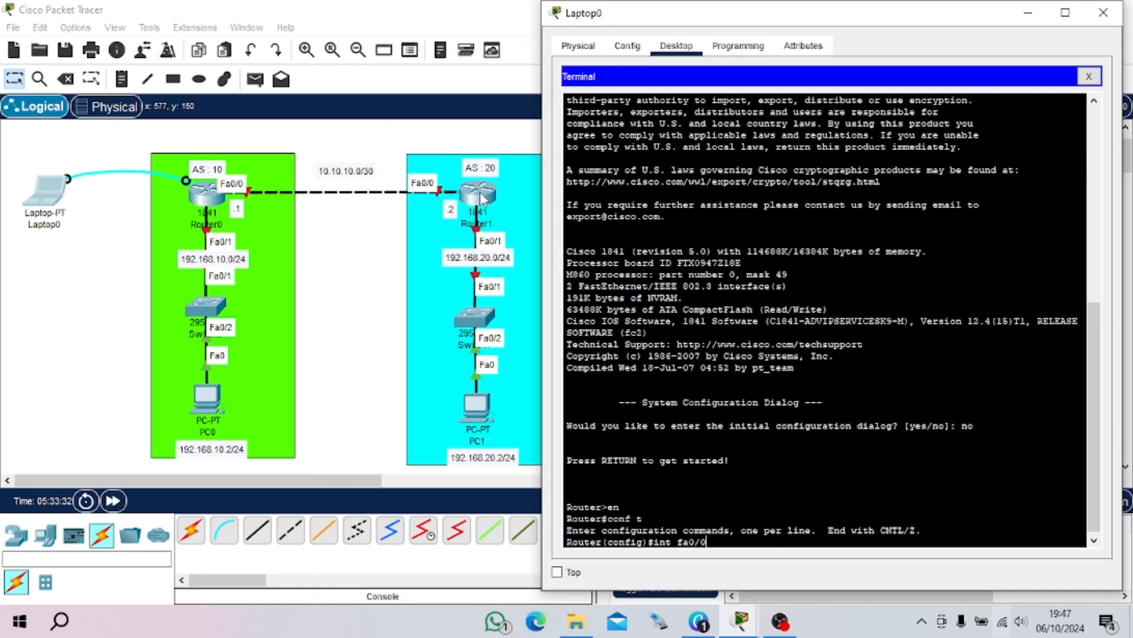
key(Return)
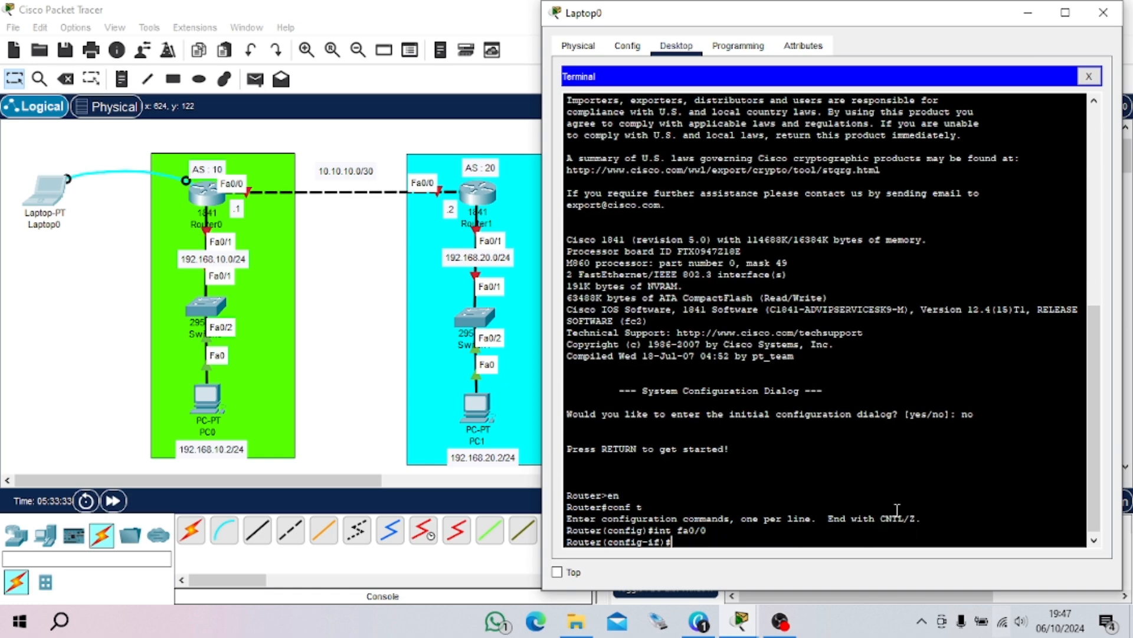
text(ip add 10.10.10.1 255.255.25)
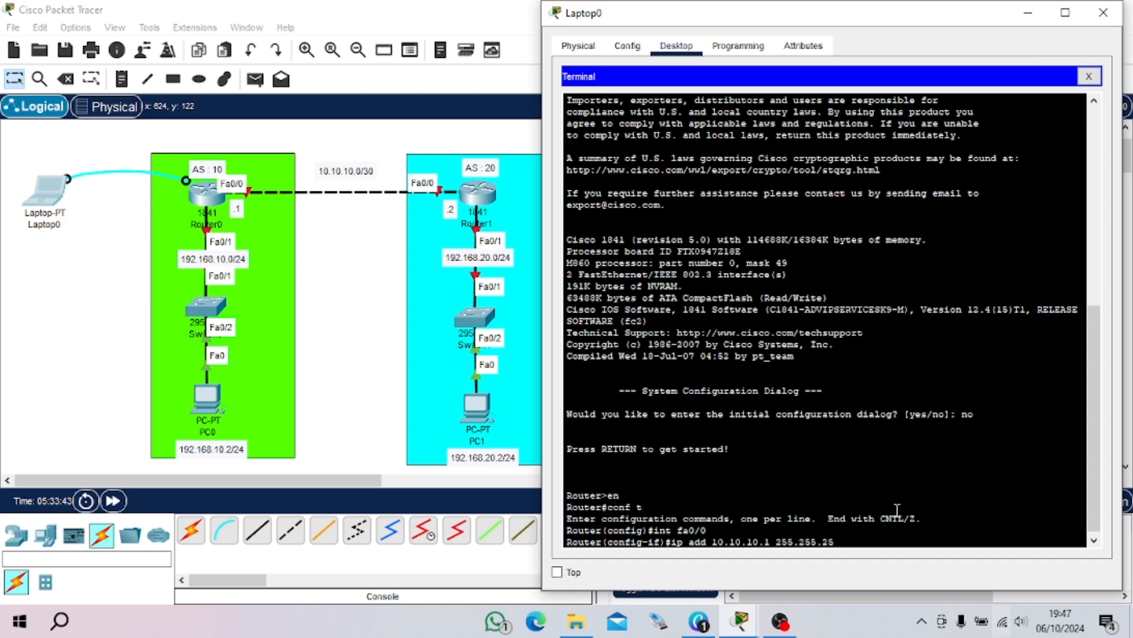
text(5.252)
key(Return)
text(no sh)
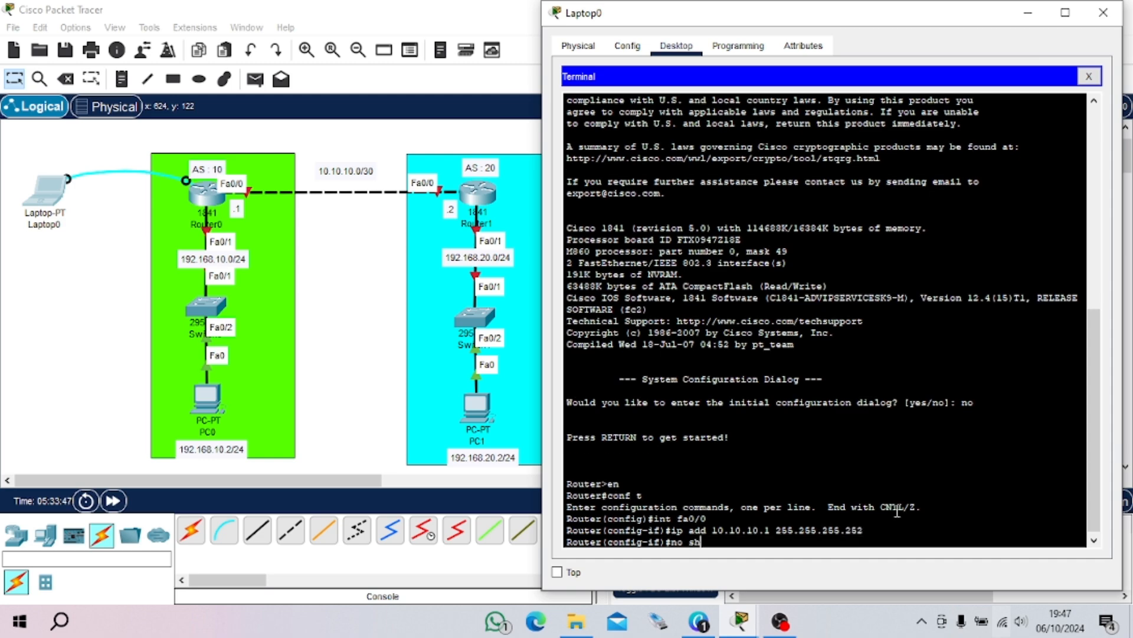
key(Return)
key(Return)
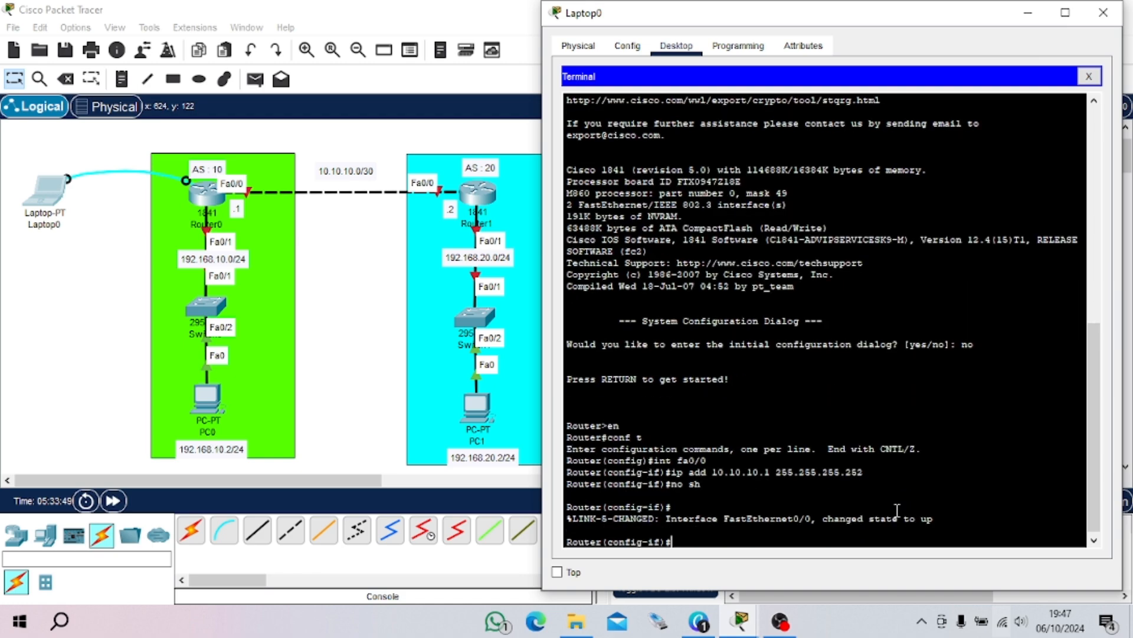
Assign 192.168.10.1 255.255.255.0 to Router0's fa0/1 interface and enable it with no sh
text(int fa0/1)
key(Return)
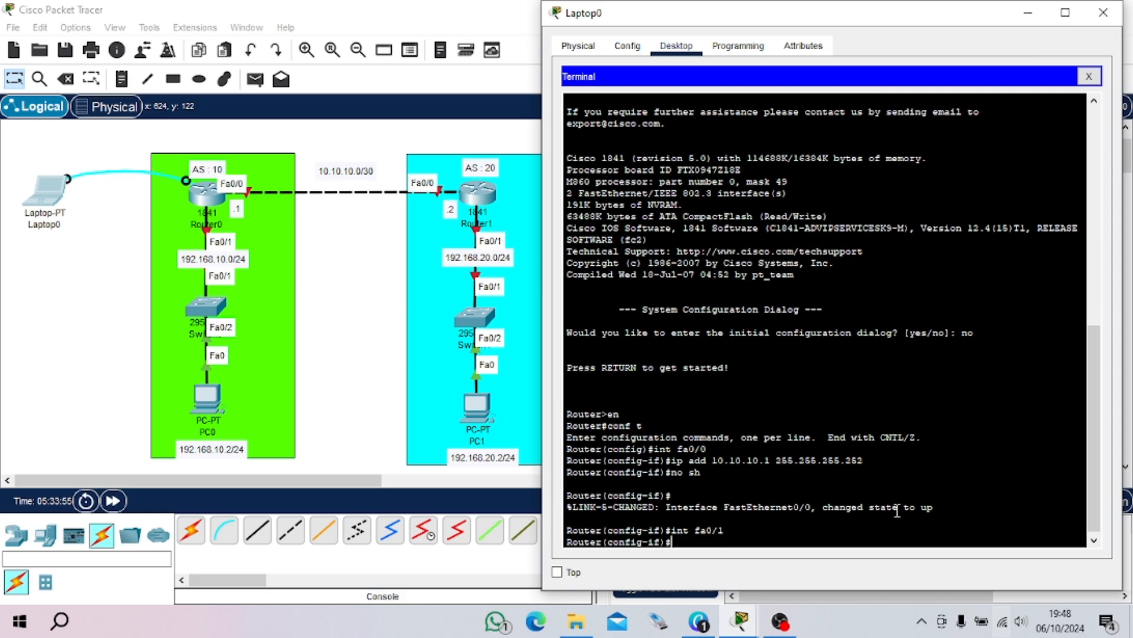
text(ip add 192.168.10.1 2)
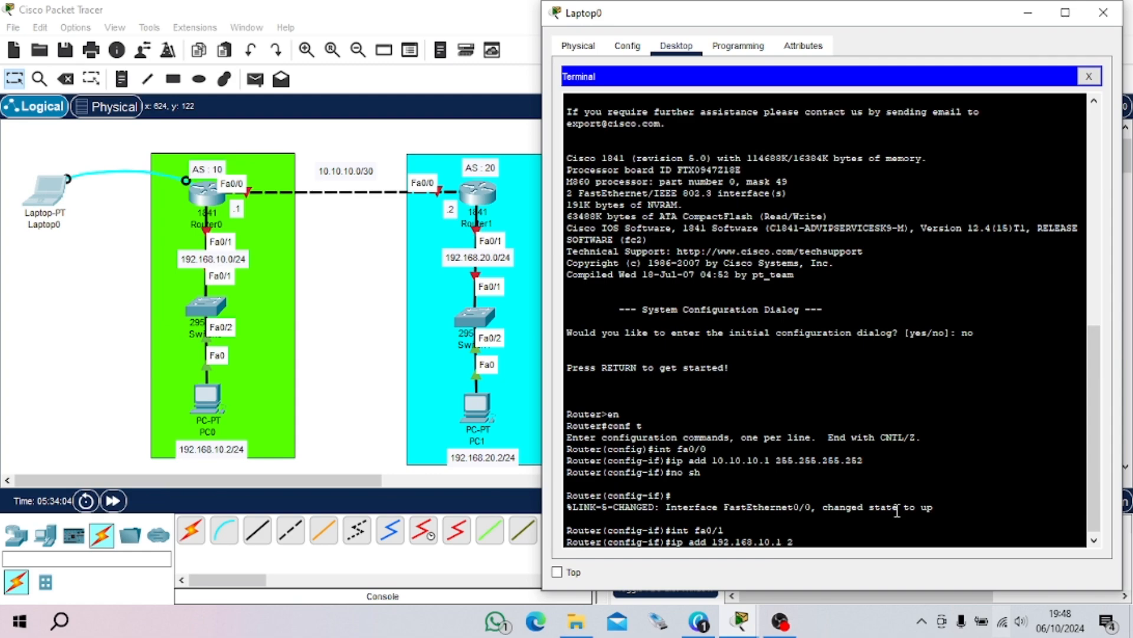
text(55.255.255.0)
key(Return)
text(no s)
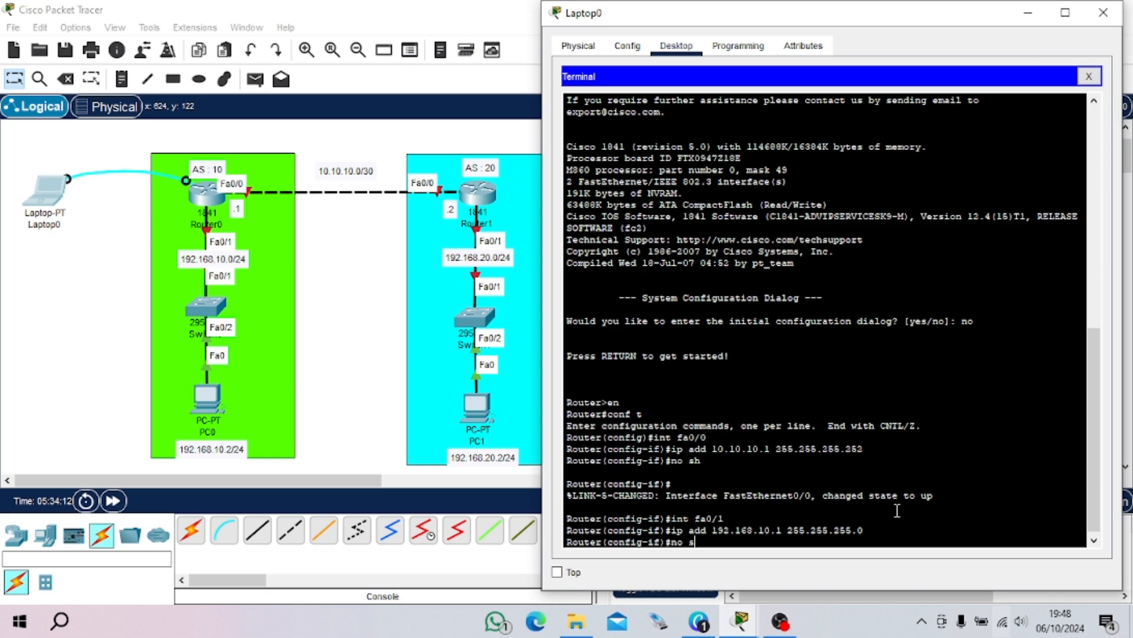
text(h)
key(Return)
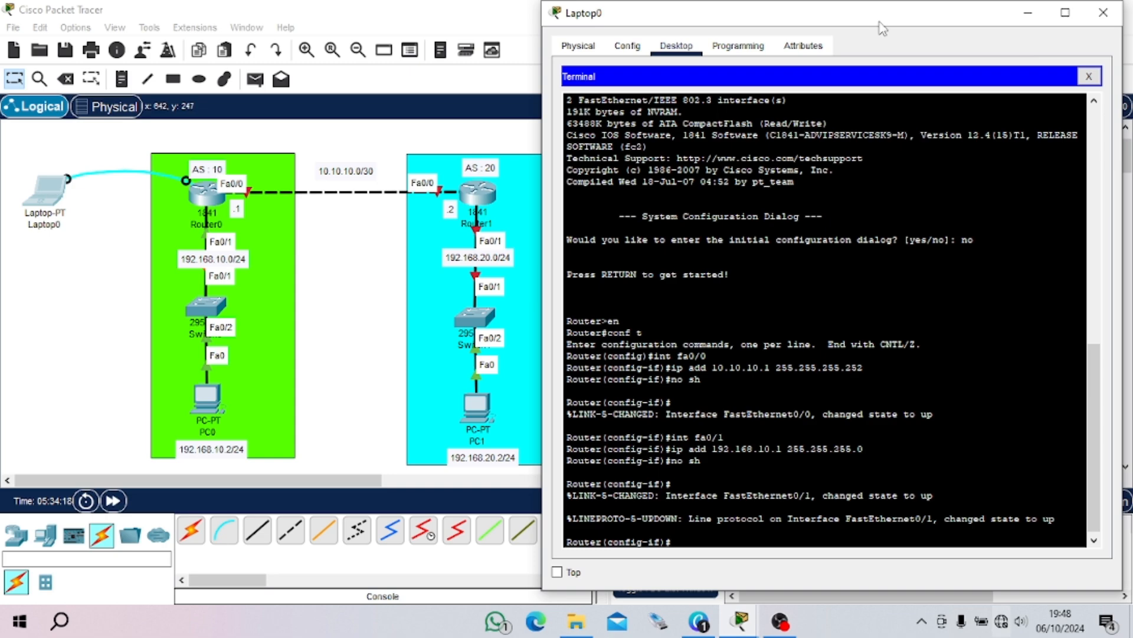
Exit interface configuration and create the DHCP pool R1 for network 192.168.10.0 255.255.255.0
drag(882, 27, 834, 29)
text(exit)
key(Return)
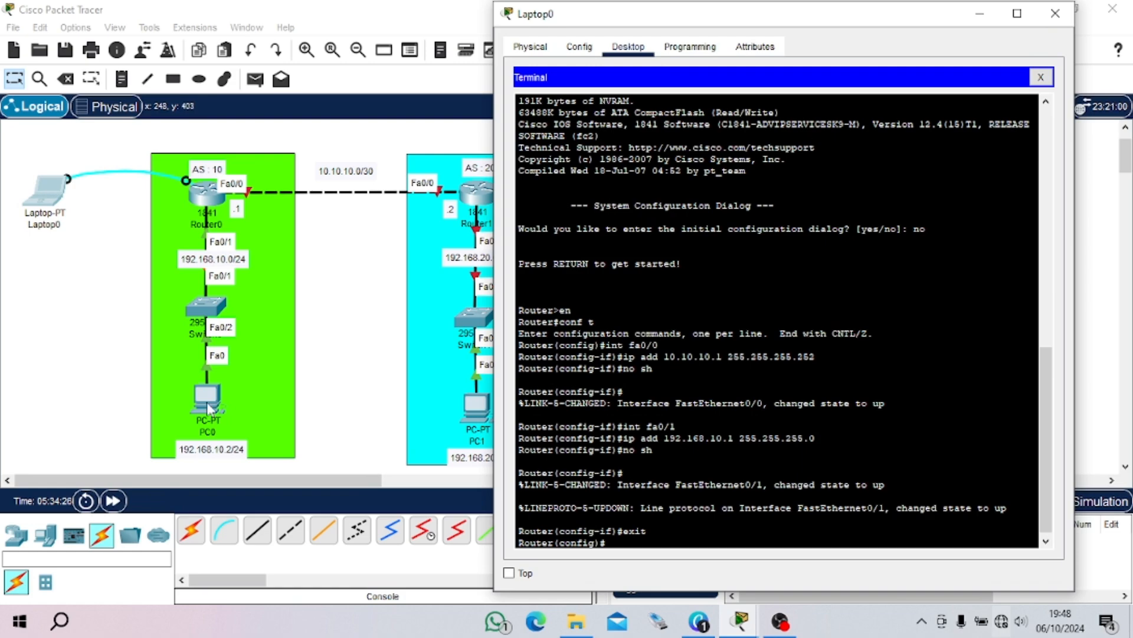
drag(782, 20, 832, 46)
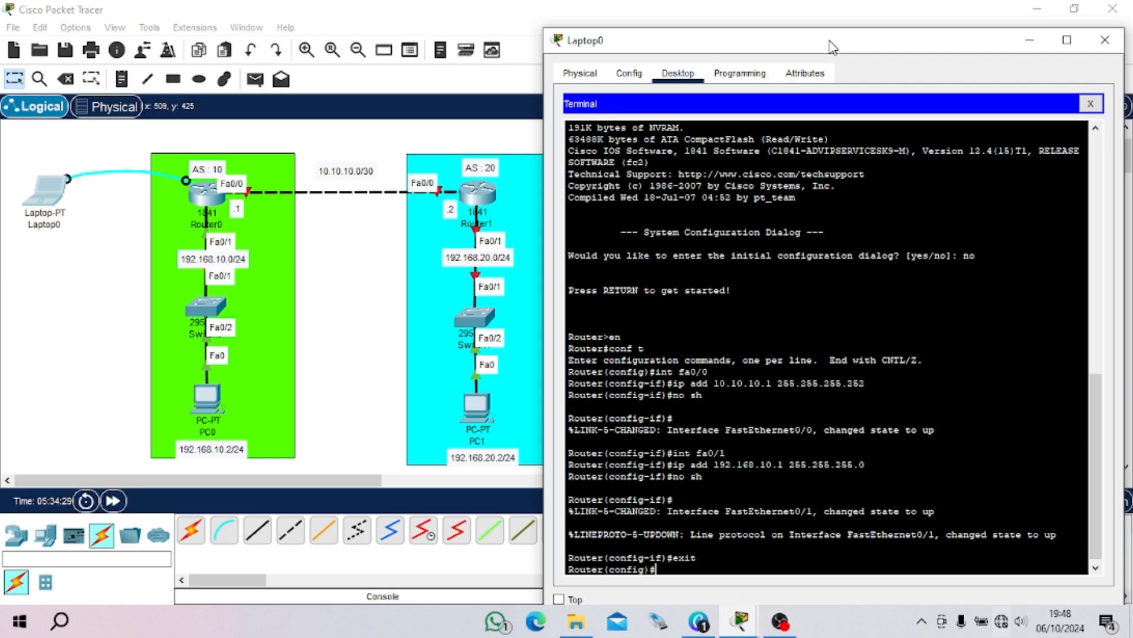
drag(832, 46, 836, 27)
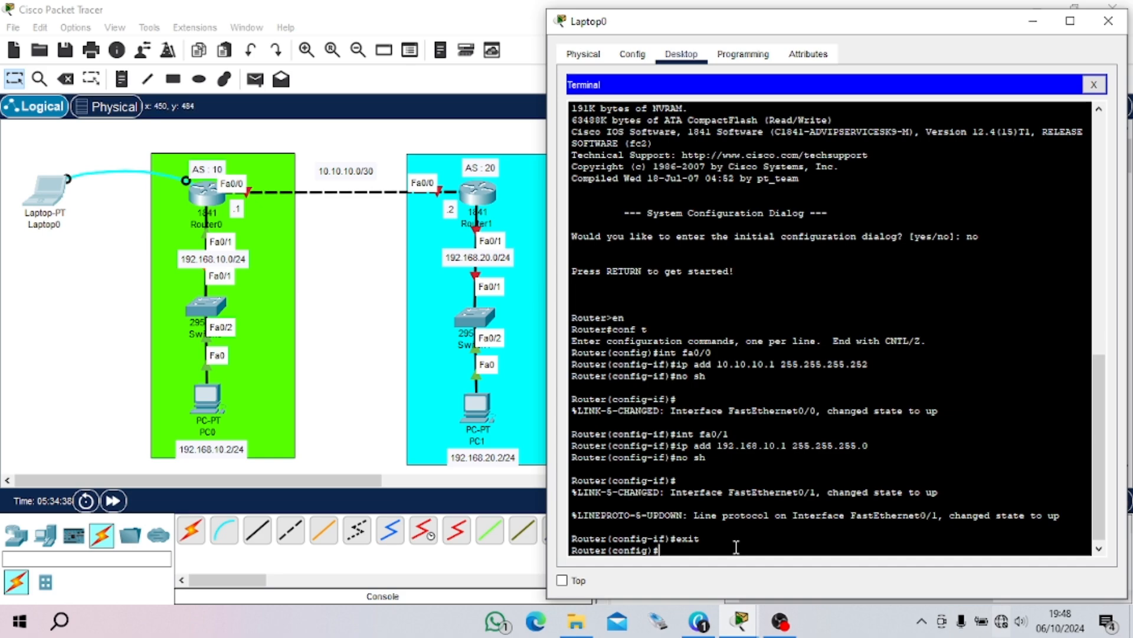
text(ip dhcp pool R1)
key(Return)
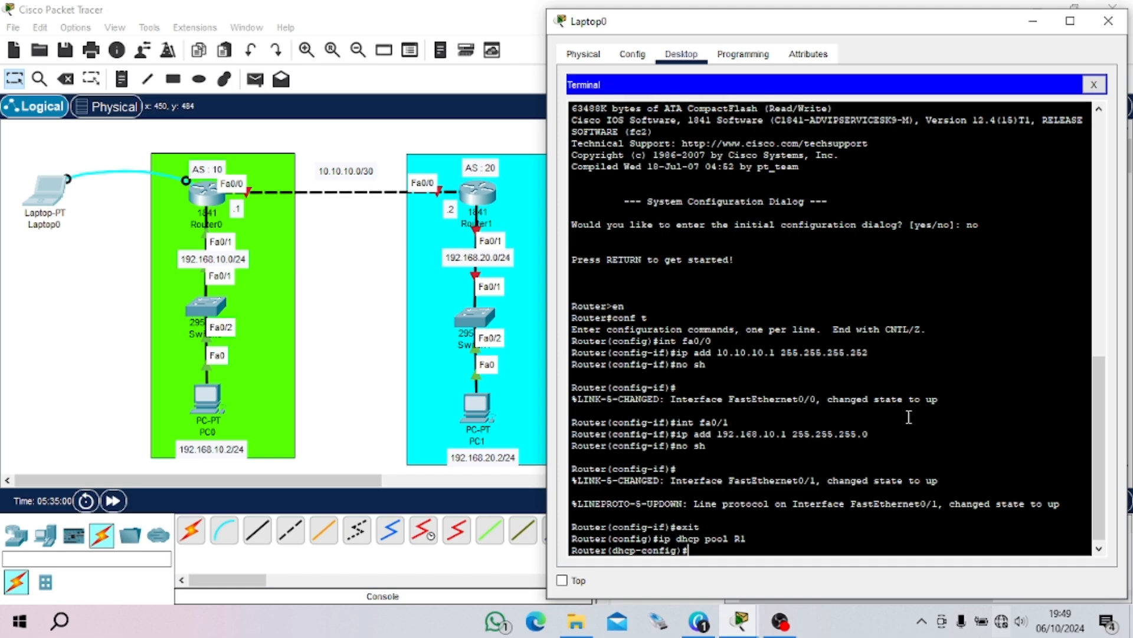
text(net 192.168.10.0 25)
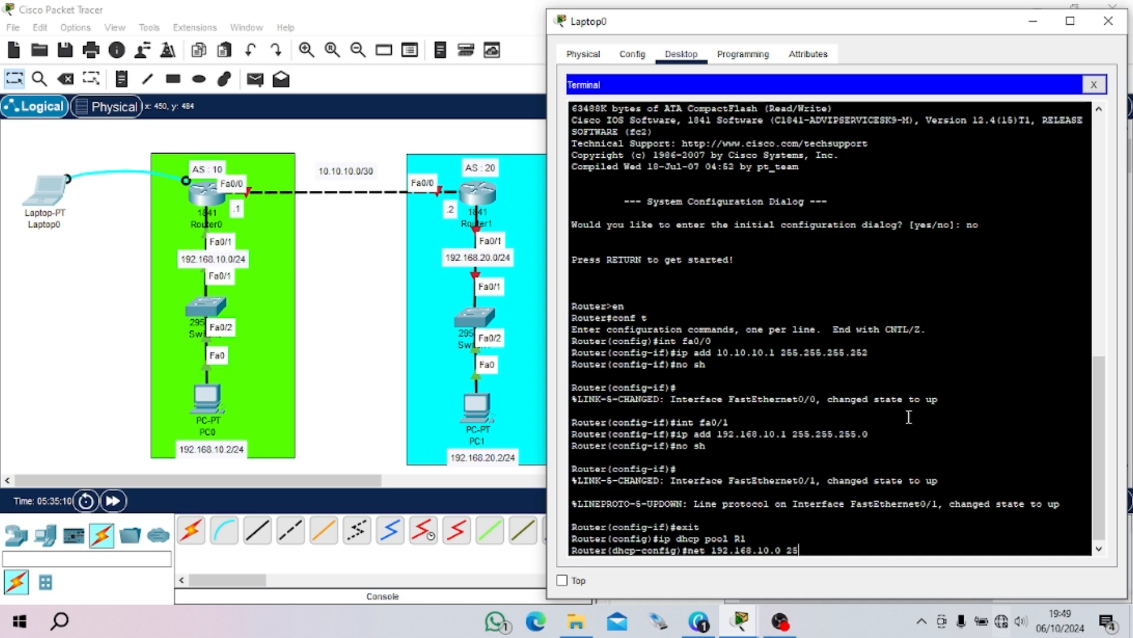
text(5.255.255.0)
key(Return)
Set pool R1's default router to 192.168.10.1 and its DNS server to 8.8.8.8, and exit to global configuration mode
text(de)
key(Tab)
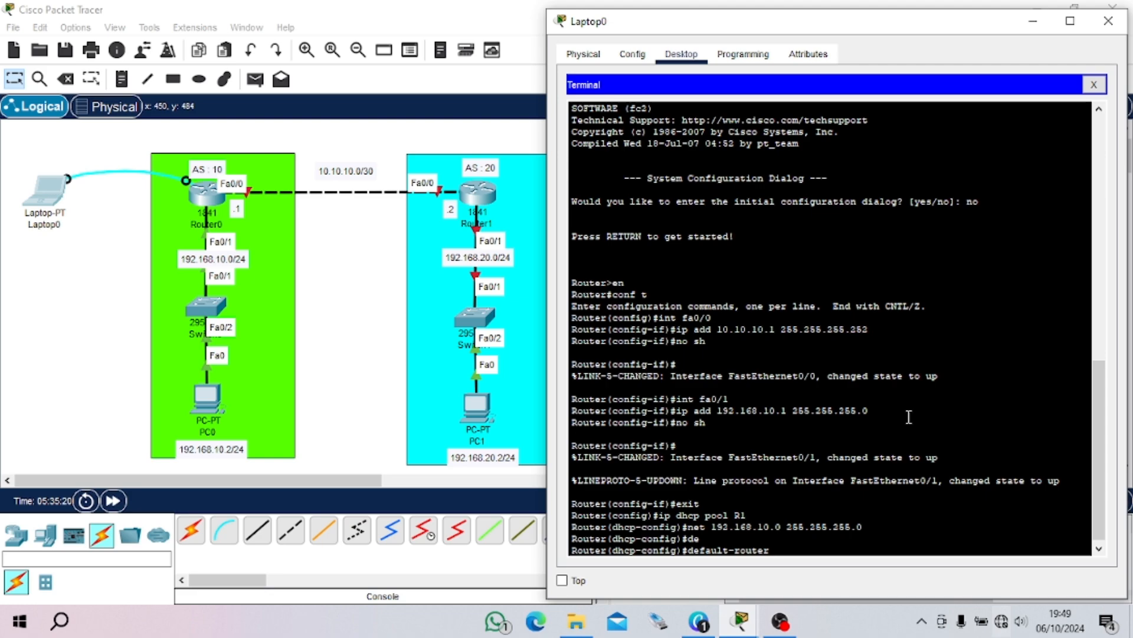
text(192.168.10.1)
key(Return)
text(dn)
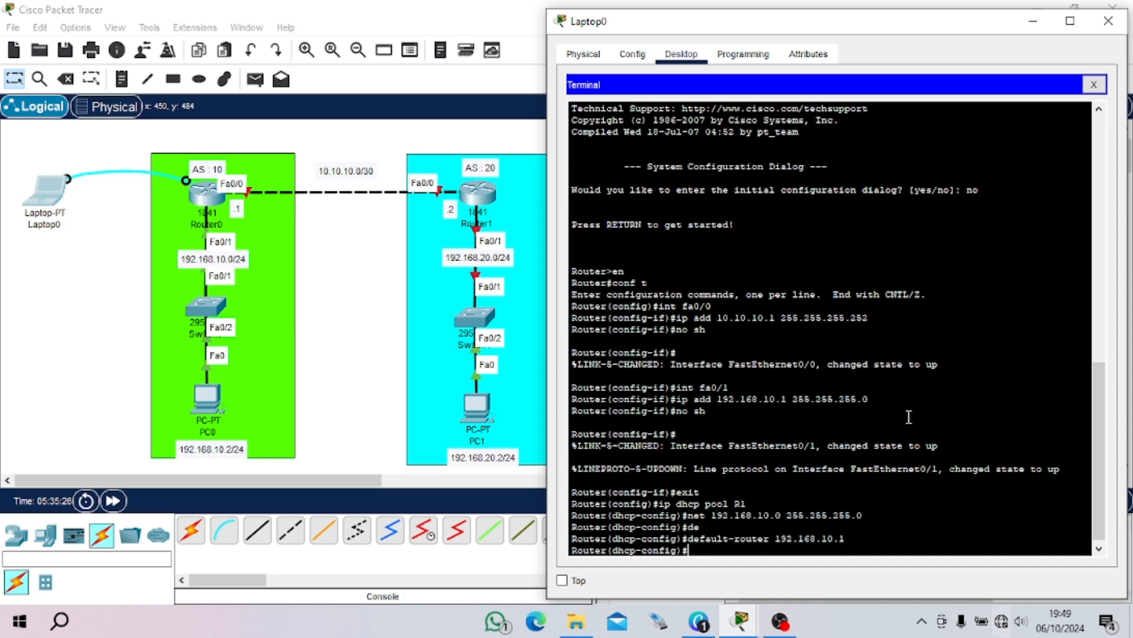
text(s)
key(Tab)
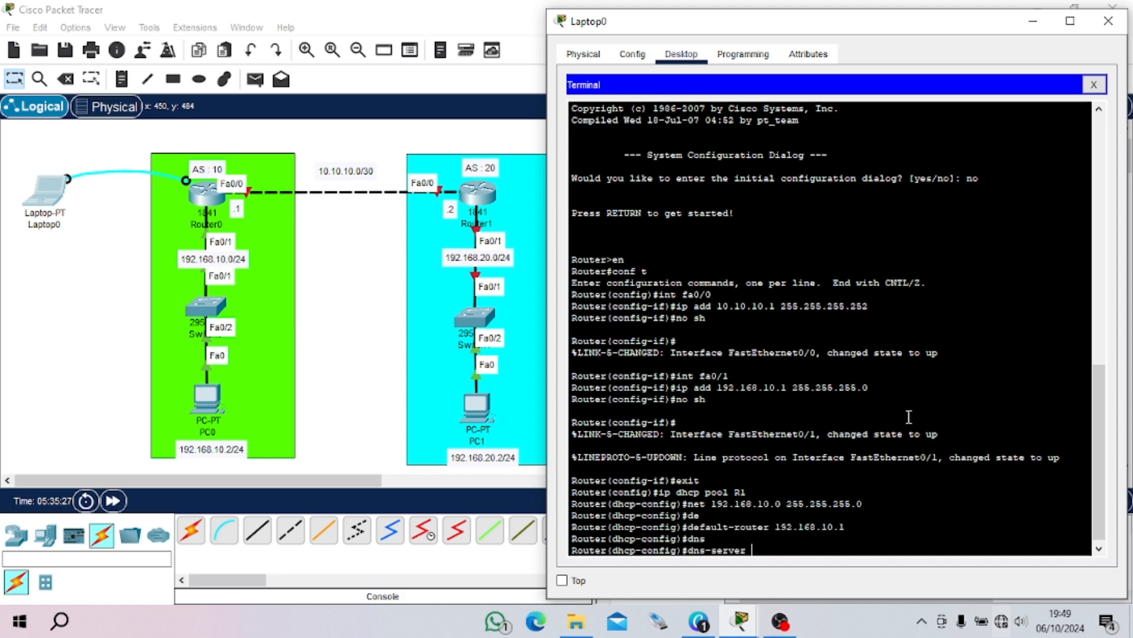
text(8.8.8.8)
key(Return)
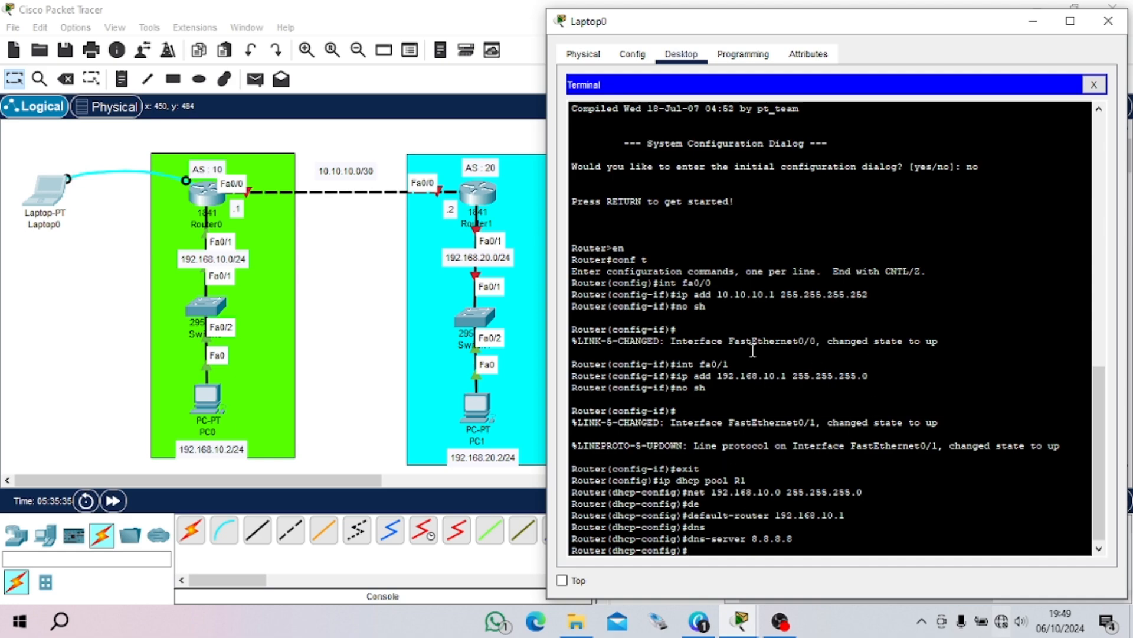
text(ex)
key(Return)
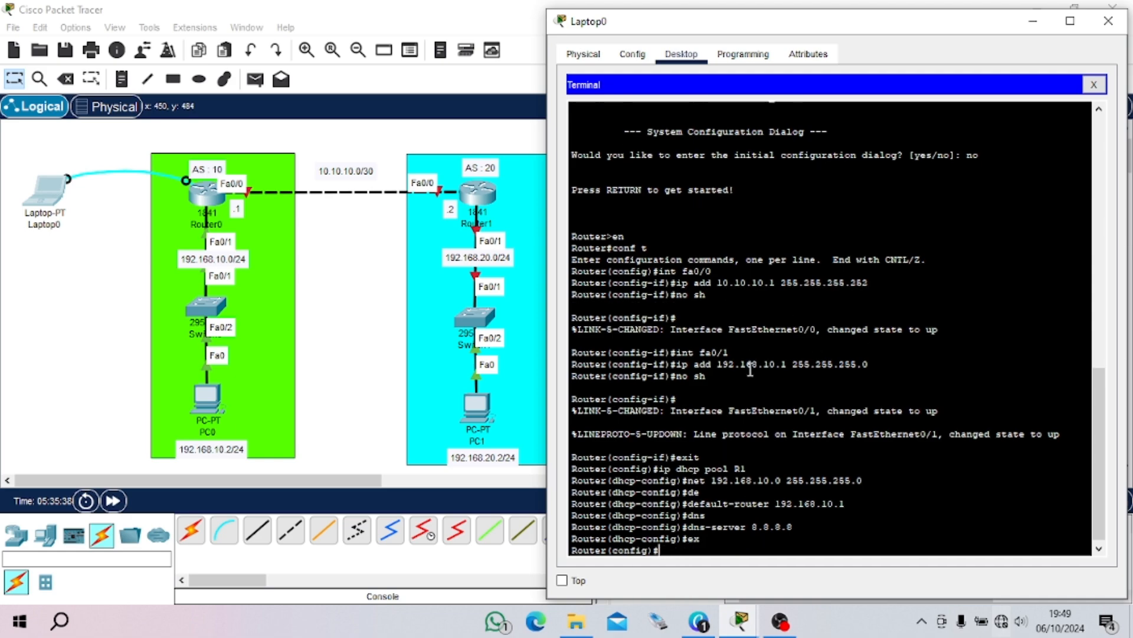
Close Laptop0's window and reopen its terminal with the default port settings
click(1107, 25)
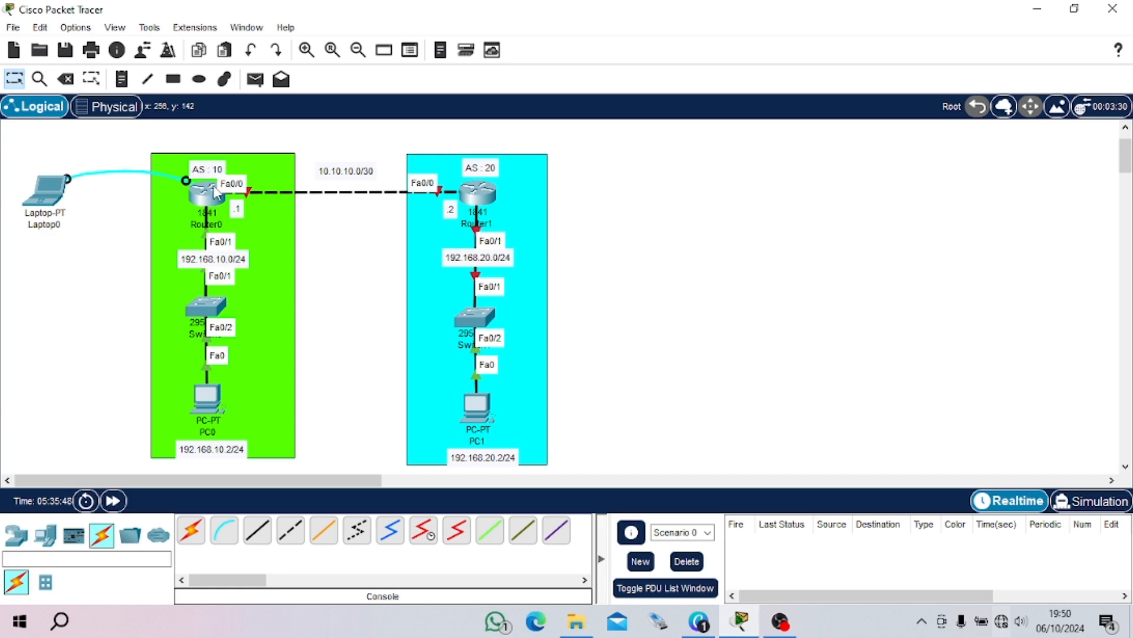
click(46, 194)
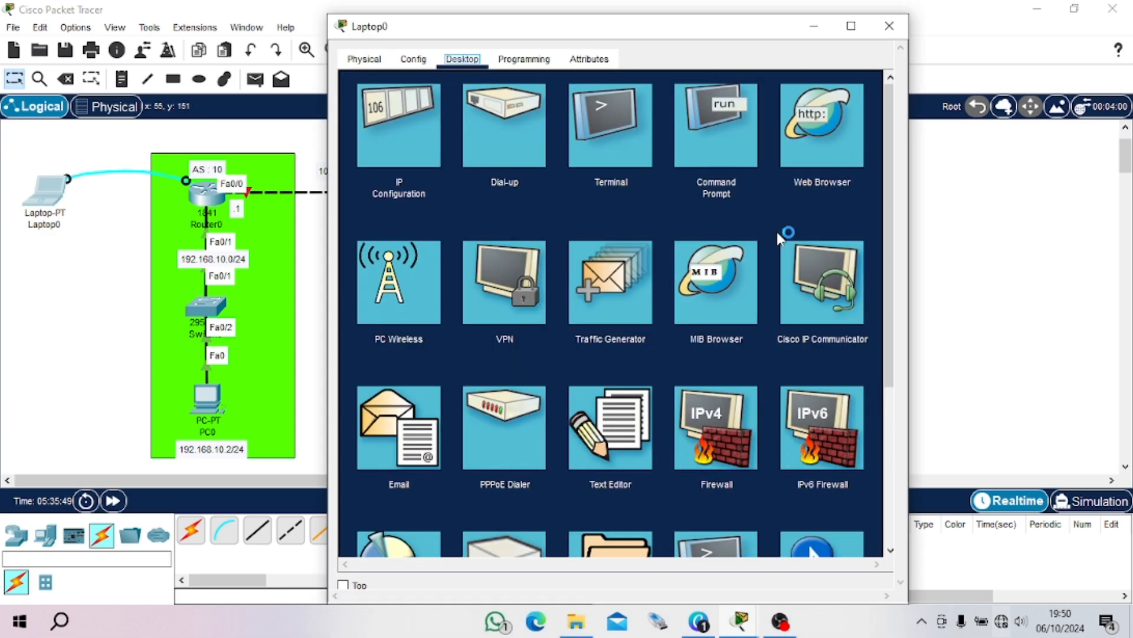
click(623, 156)
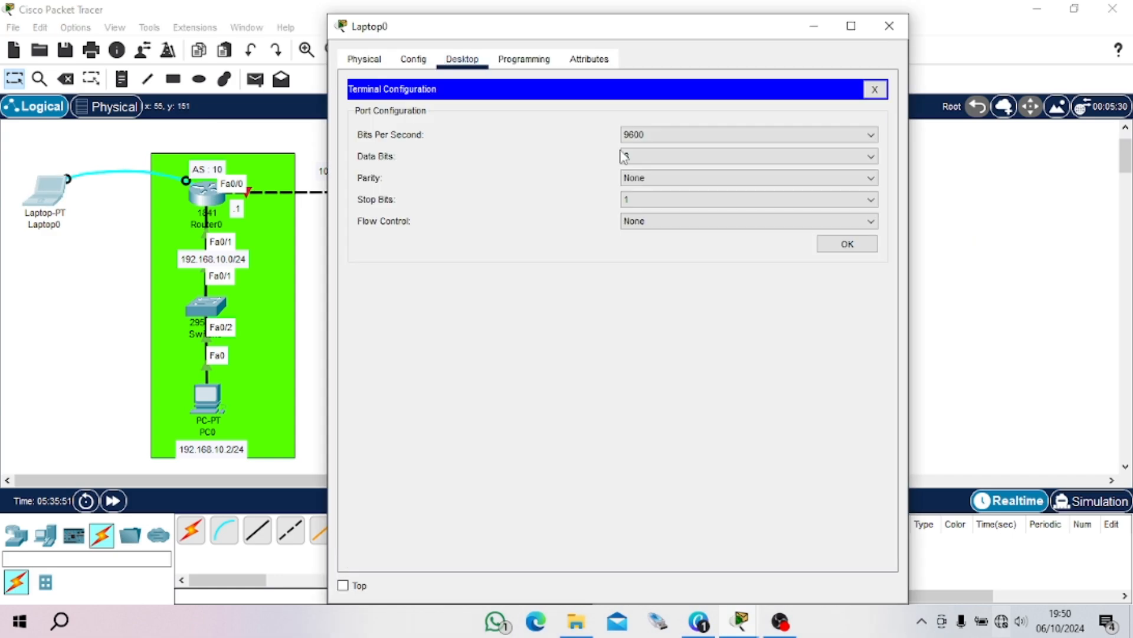
click(847, 244)
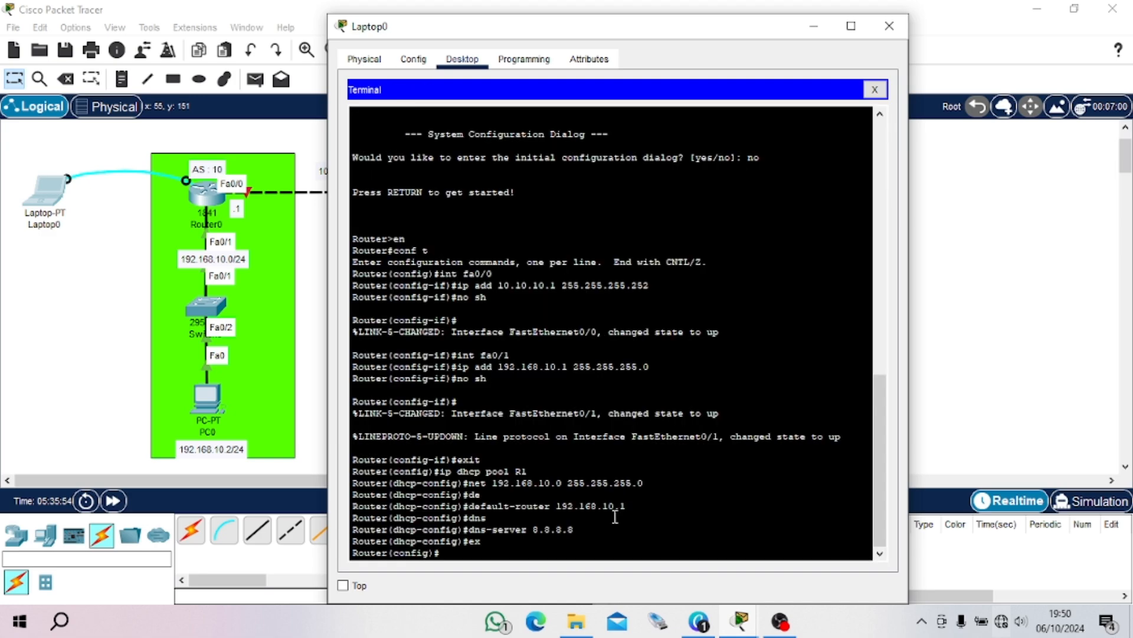
Set Router0's hostname to R1 and close Laptop0's window
text(hostname R1)
key(Return)
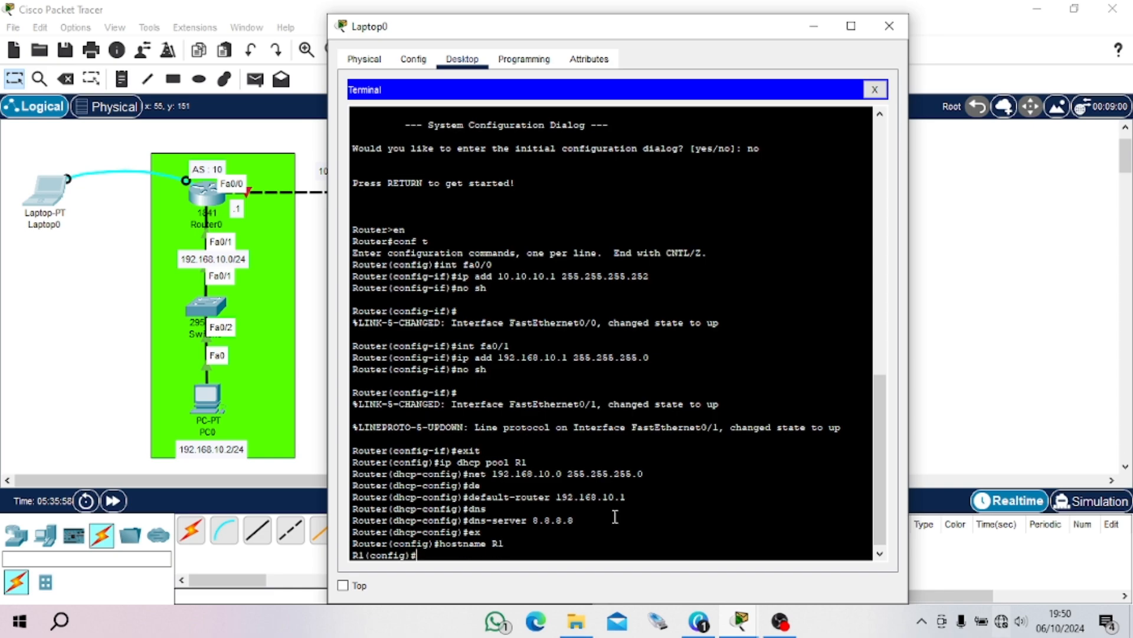
click(890, 27)
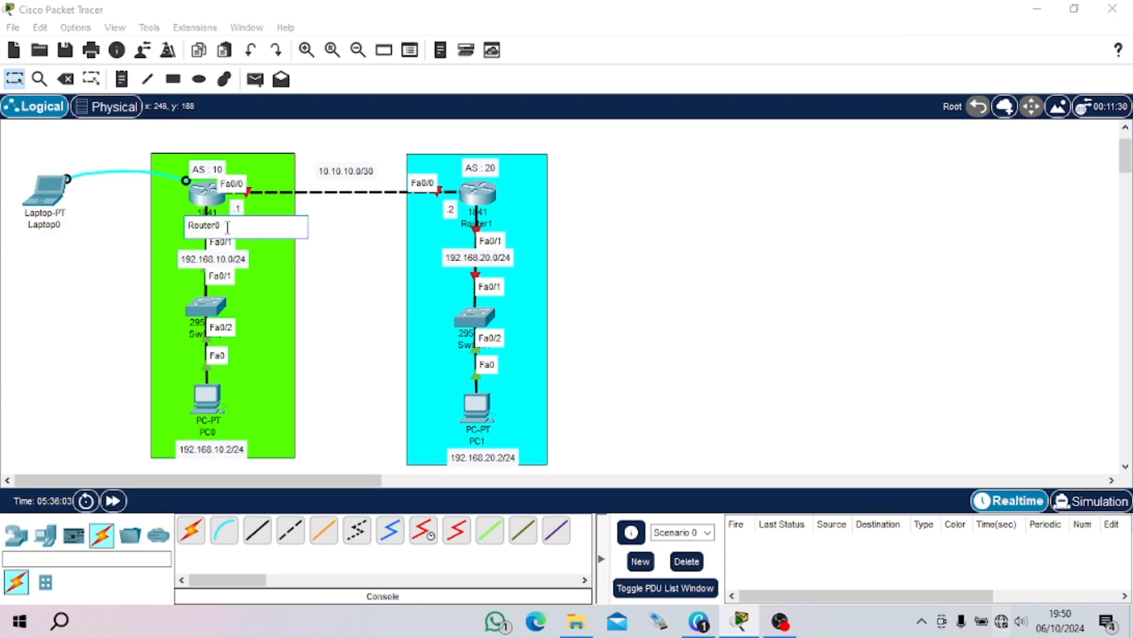
Rename the Router0 label in the AS 10 area to R1
click(233, 228)
key(BackSpace)
key(BackSpace)
key(BackSpace)
key(BackSpace)
key(BackSpace)
key(BackSpace)
key(BackSpace)
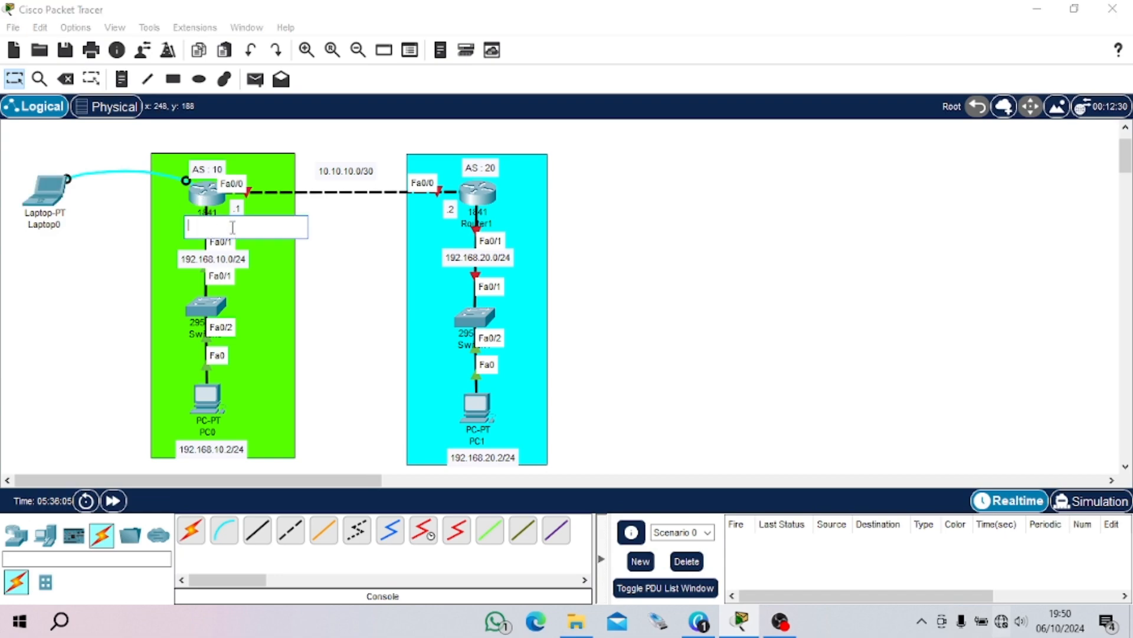
text(R1)
key(Return)
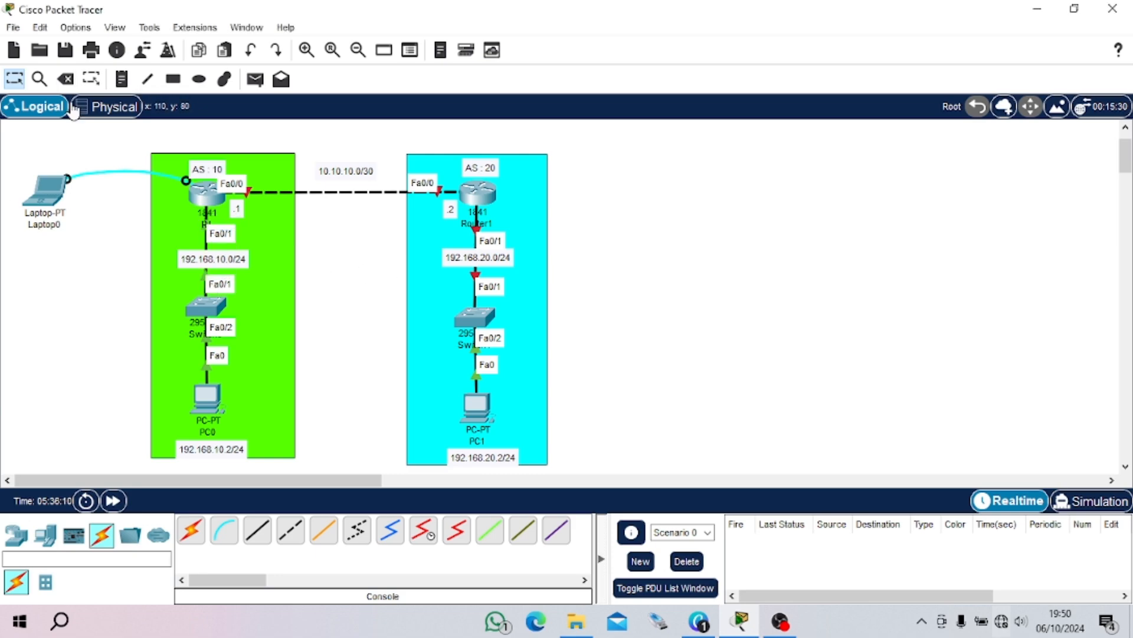
Delete the console cable between Laptop0 and R1 and move Laptop0 to the far side of the AS 20 area
click(65, 79)
click(118, 170)
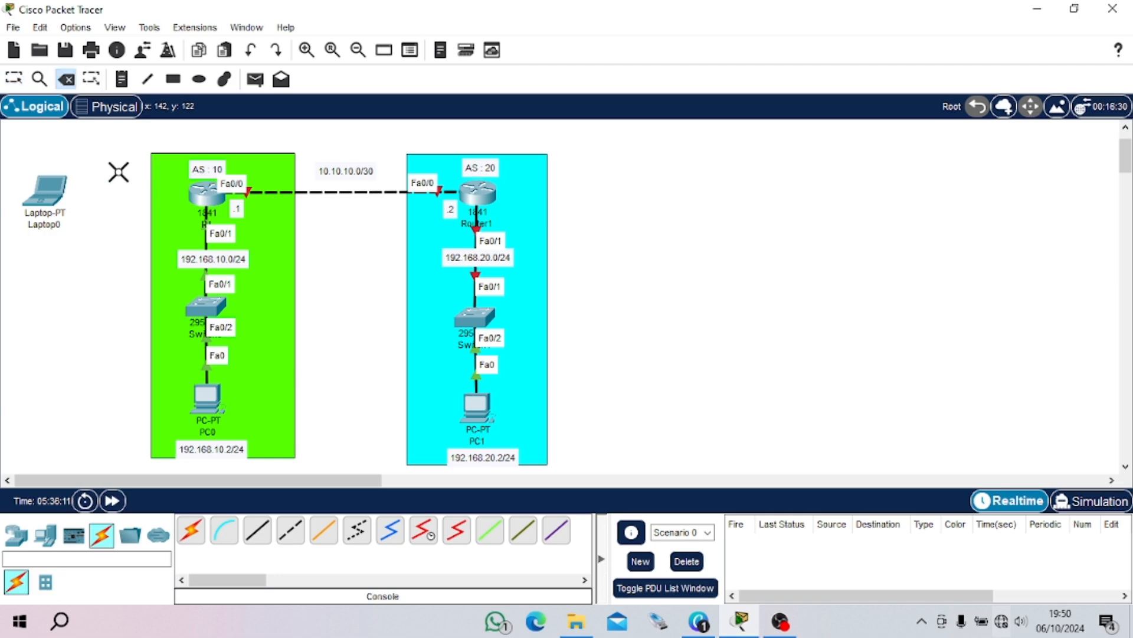
key(Escape)
drag(72, 168, 666, 157)
click(226, 531)
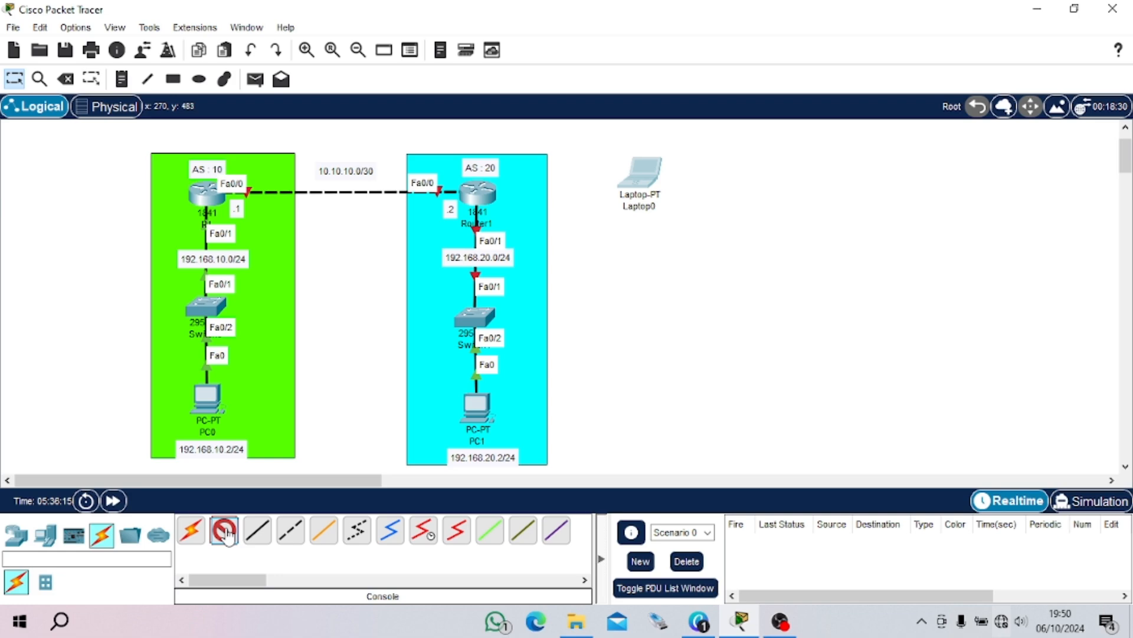
click(478, 195)
click(510, 221)
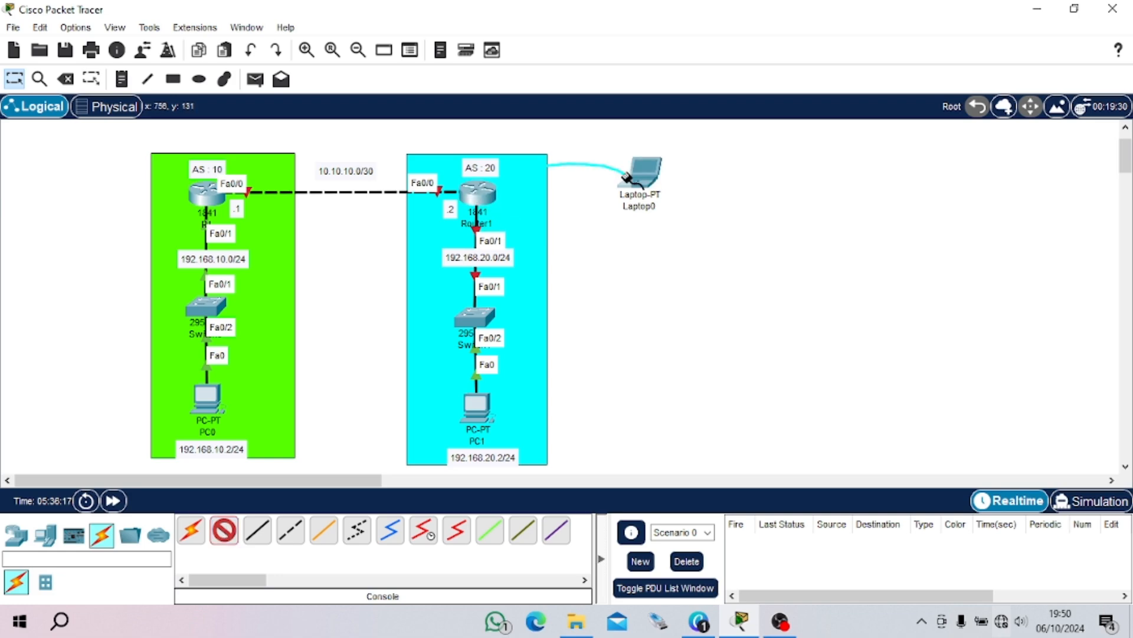
click(628, 179)
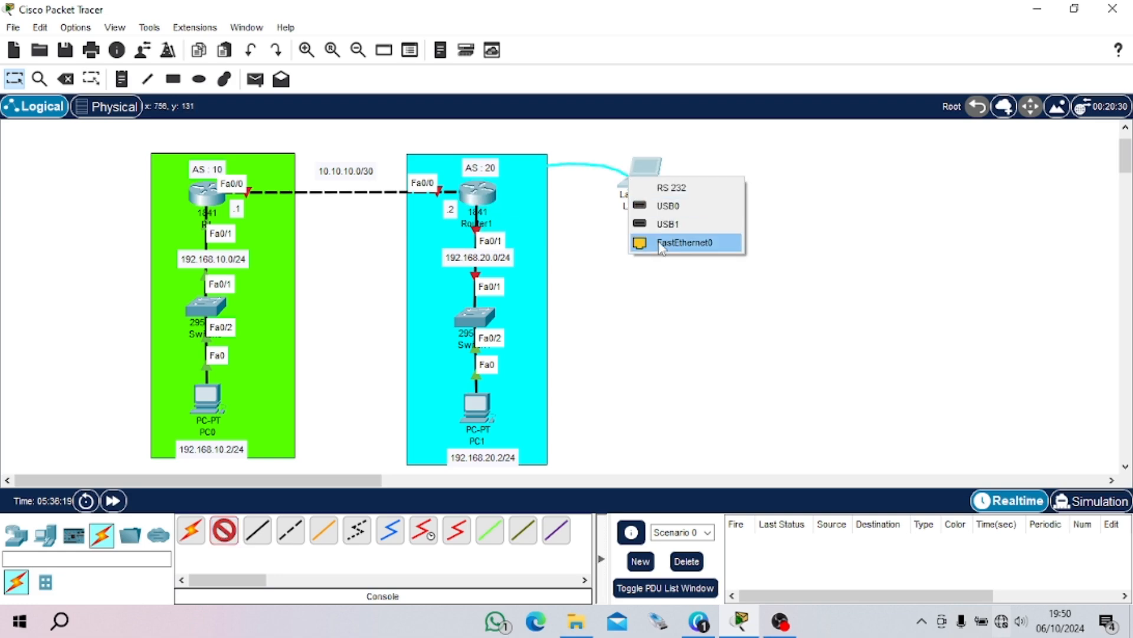
click(684, 242)
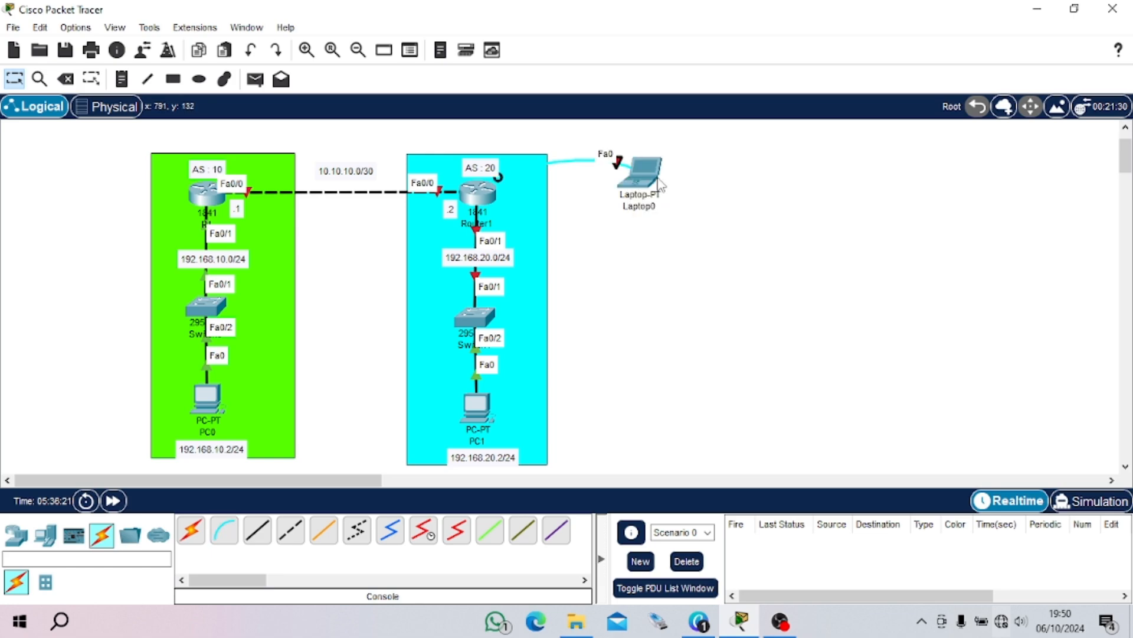
click(65, 78)
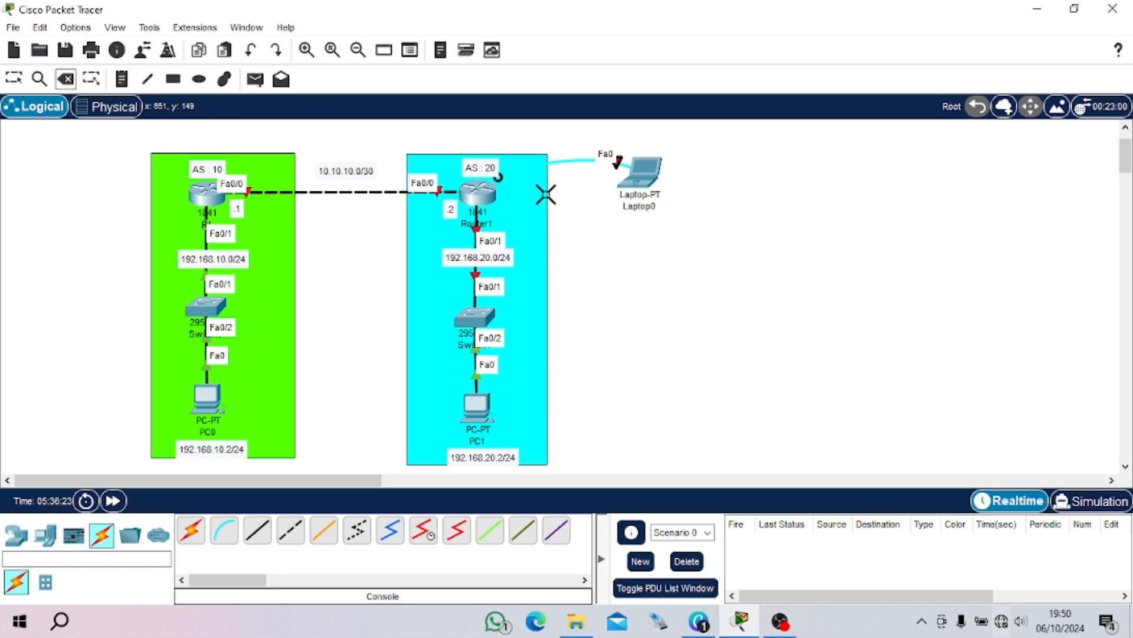
click(9, 80)
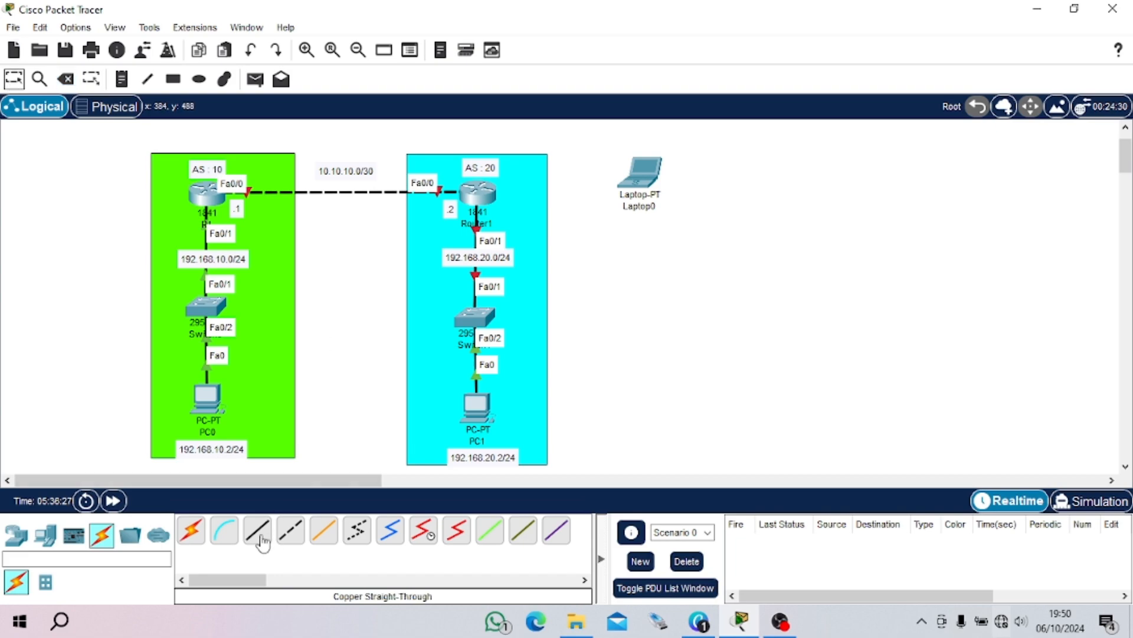
Connect Router1 to Laptop0 with a console cable
click(223, 530)
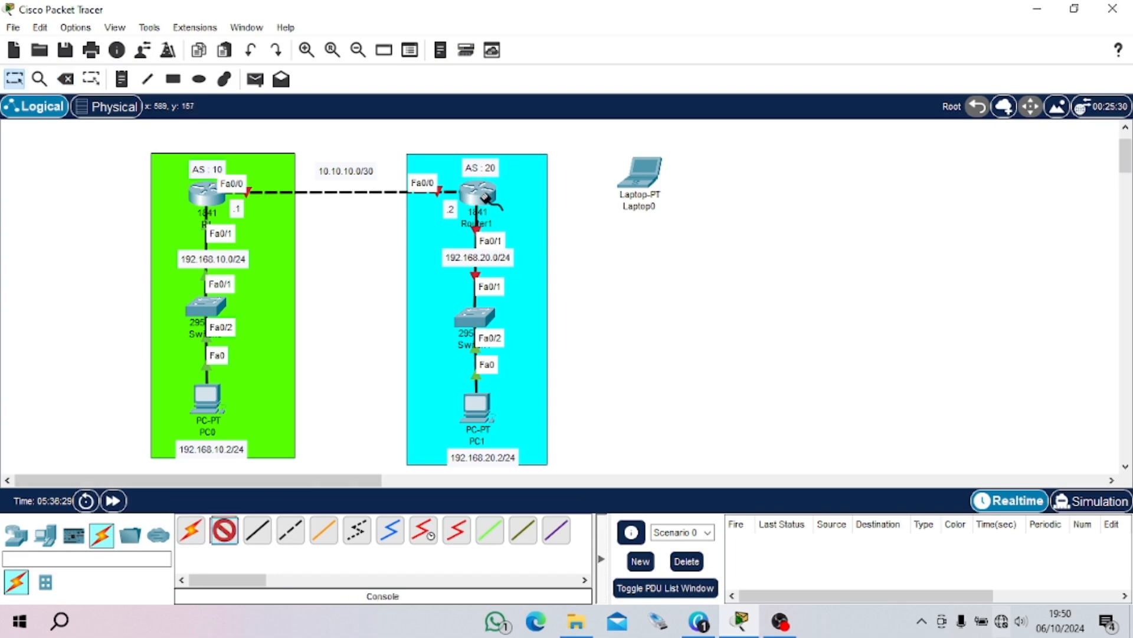
click(488, 197)
click(520, 224)
click(642, 176)
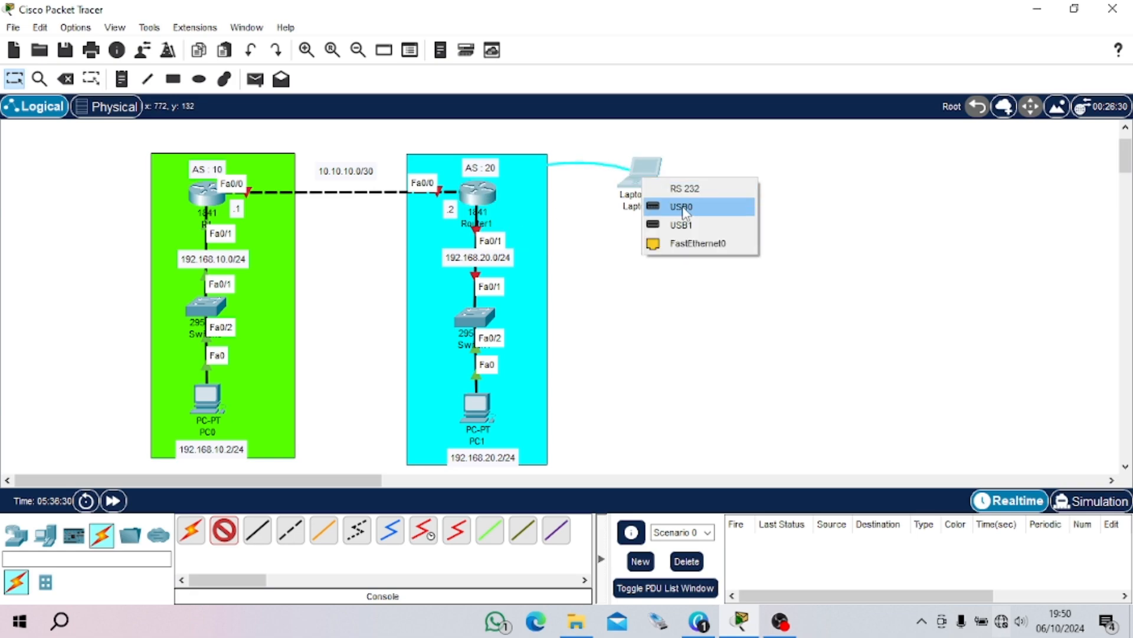
click(683, 208)
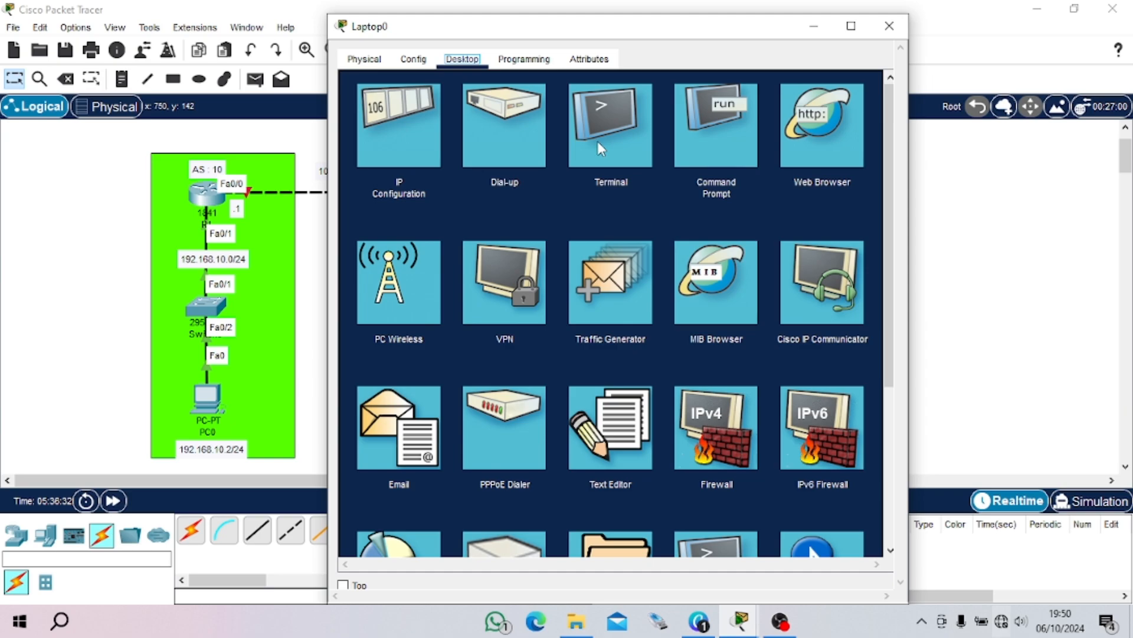
Open Laptop0's terminal with the default port settings and answer no to Router1's initial configuration dialog
click(598, 140)
click(842, 243)
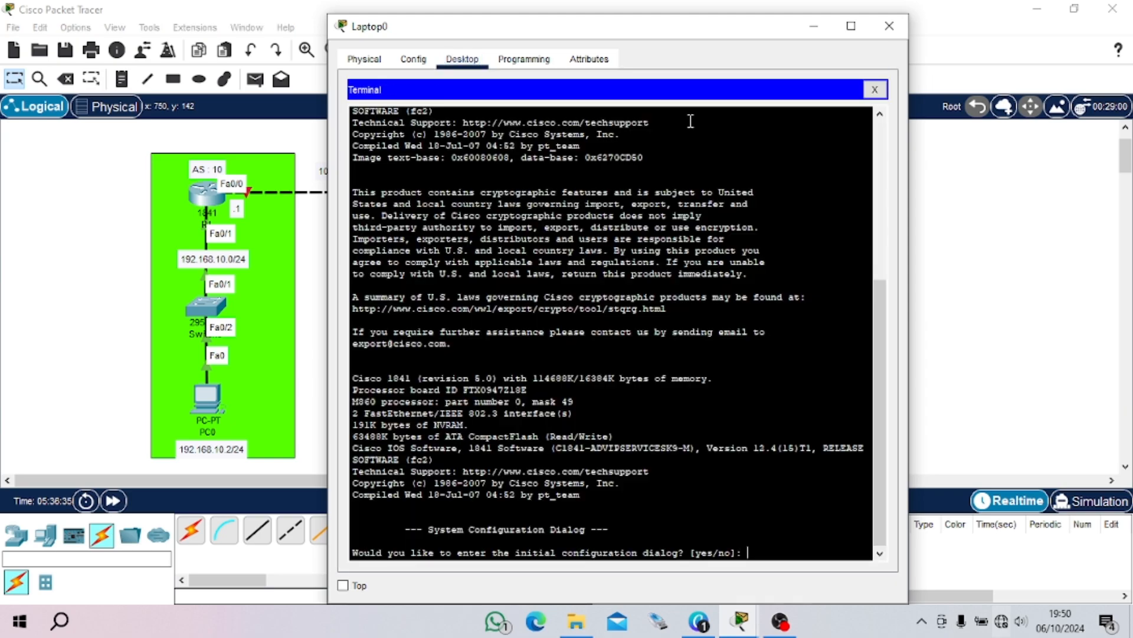
drag(731, 33, 1064, 19)
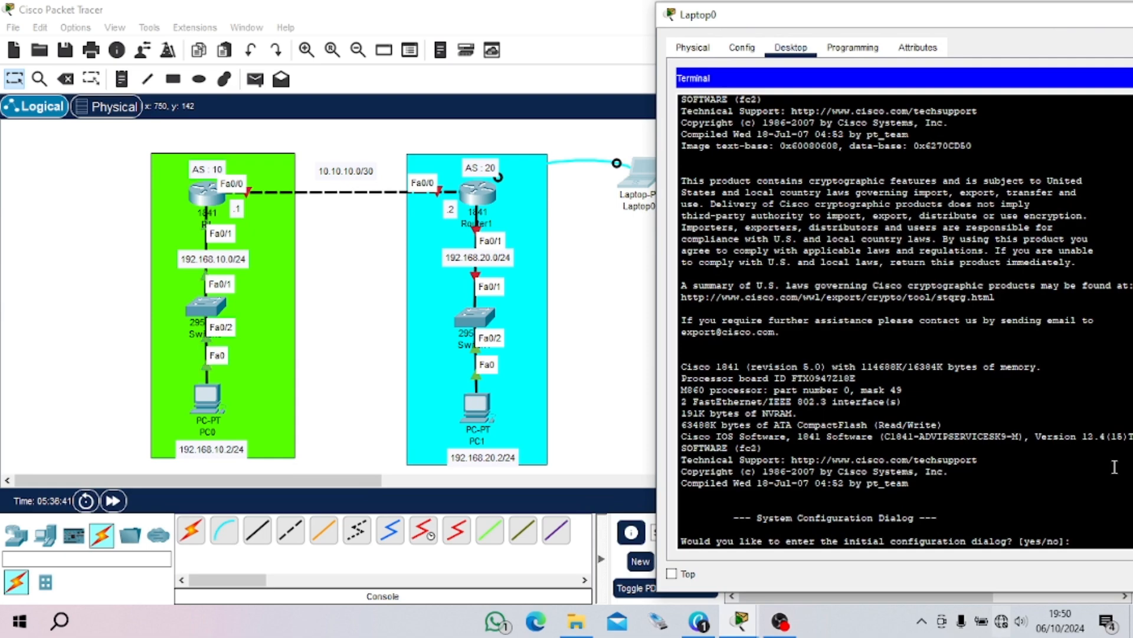
text(no)
key(Return)
key(Return)
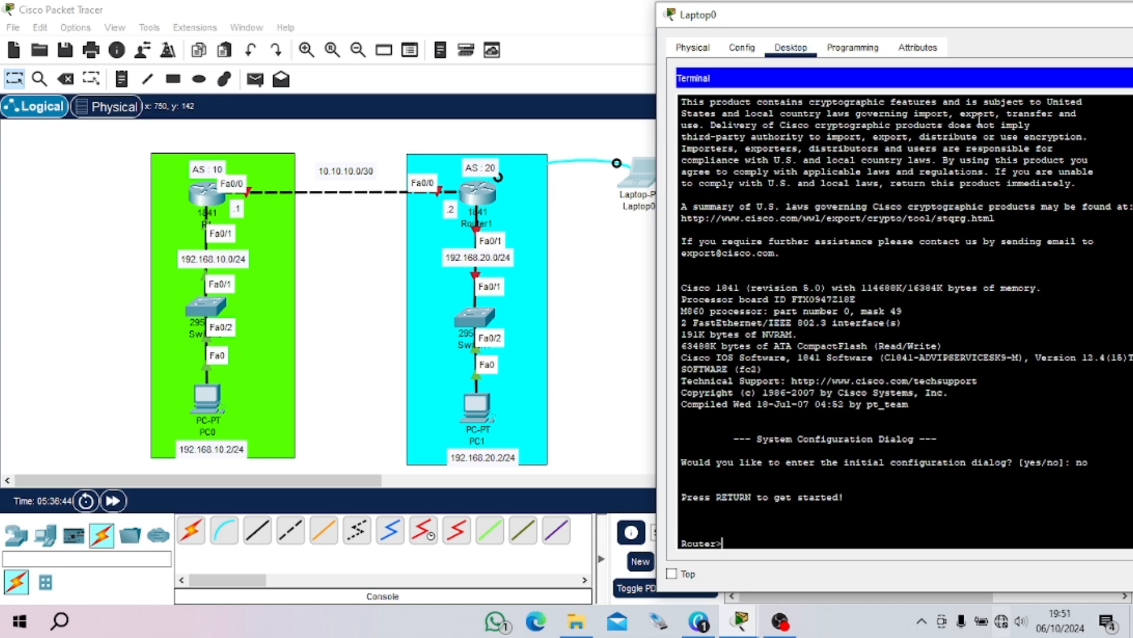
Enter privileged and global configuration mode on Router1 and set its hostname to R2
drag(1004, 22, 905, 44)
text(en)
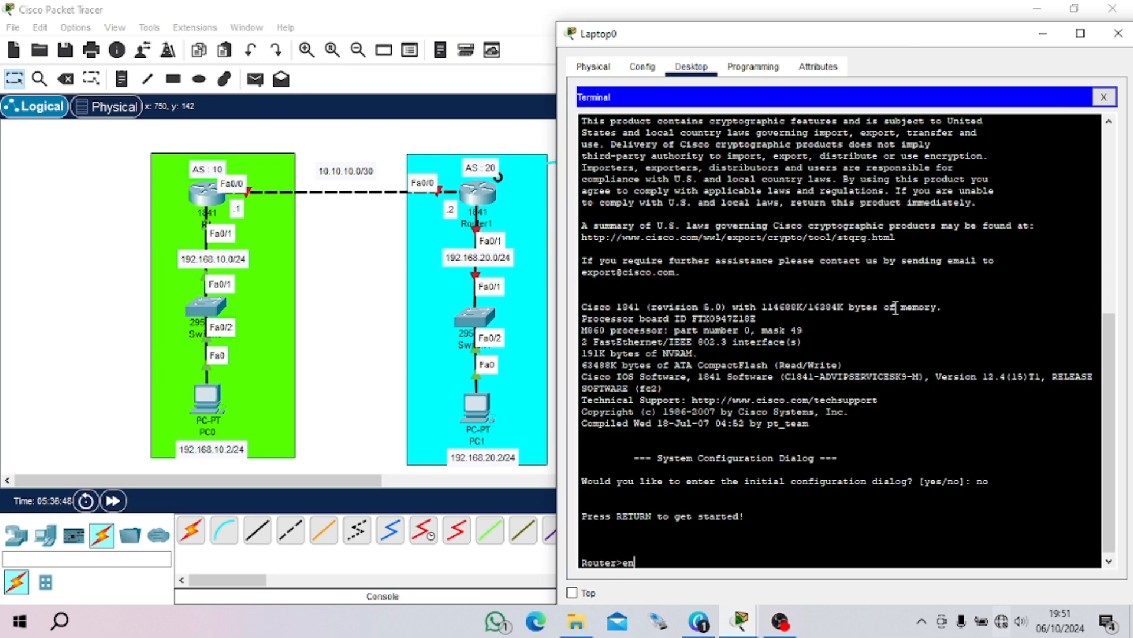
key(Return)
text(conf t)
key(Return)
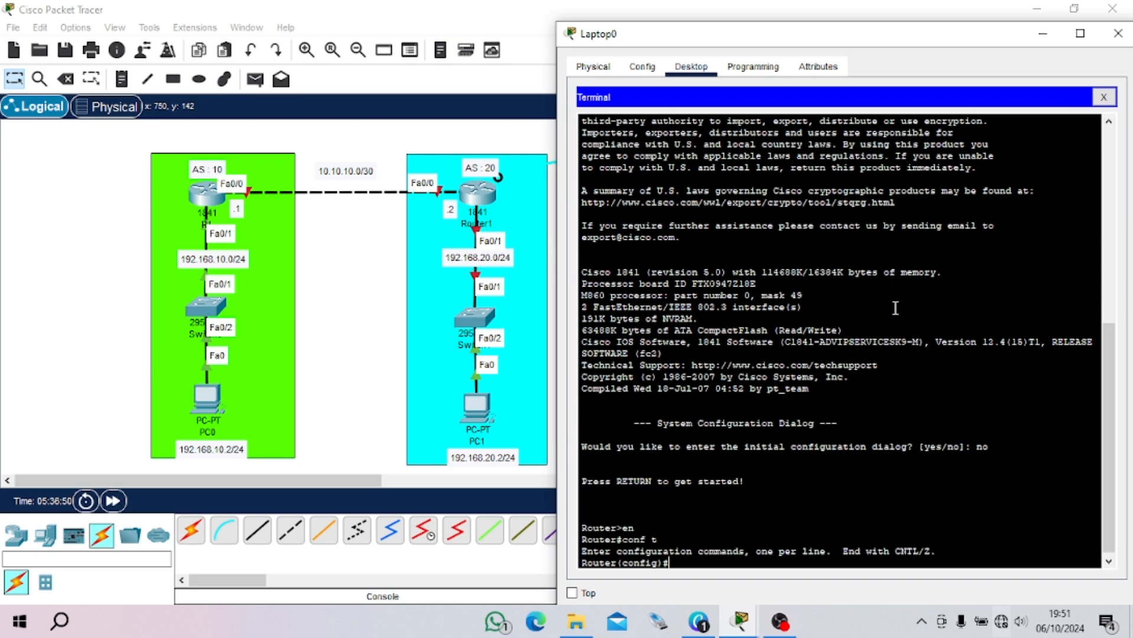
text(hostname R2)
key(Return)
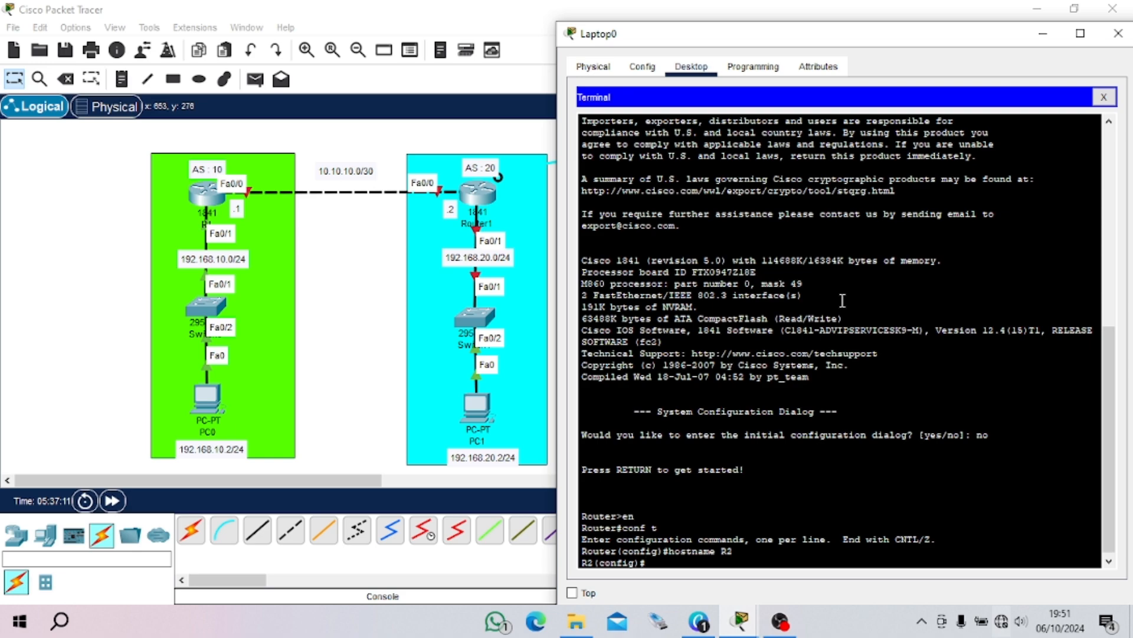
Assign 10.10.10.2 255.255.255.252 to R2's fa0/0 interface, enable it with no sh, and exit interface configuration
text(int fa)
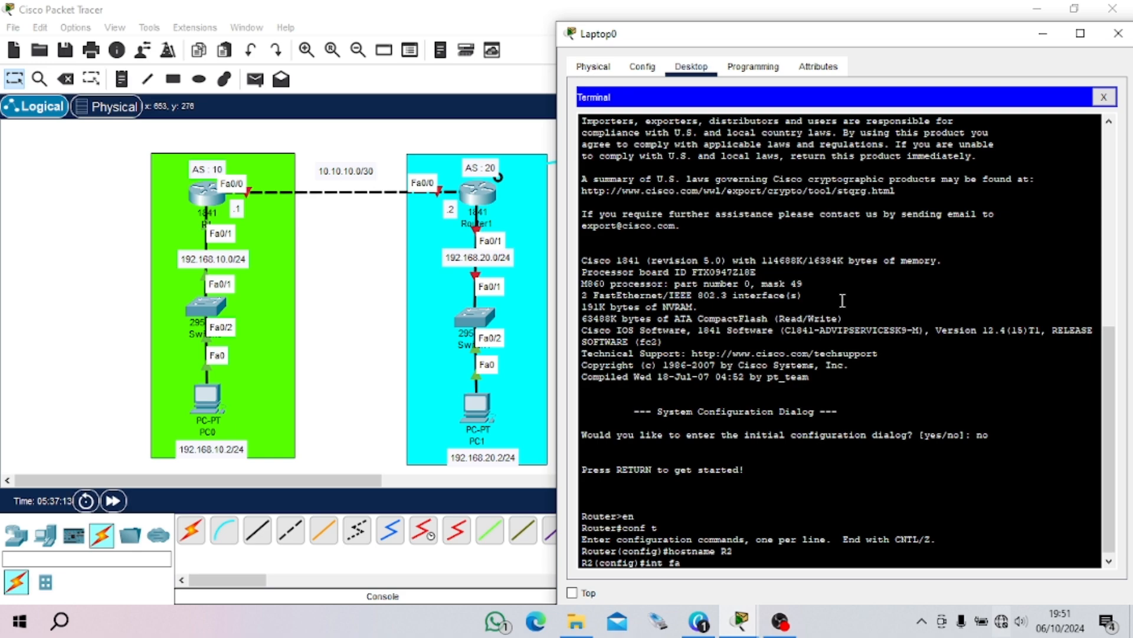
text(0/0)
key(Return)
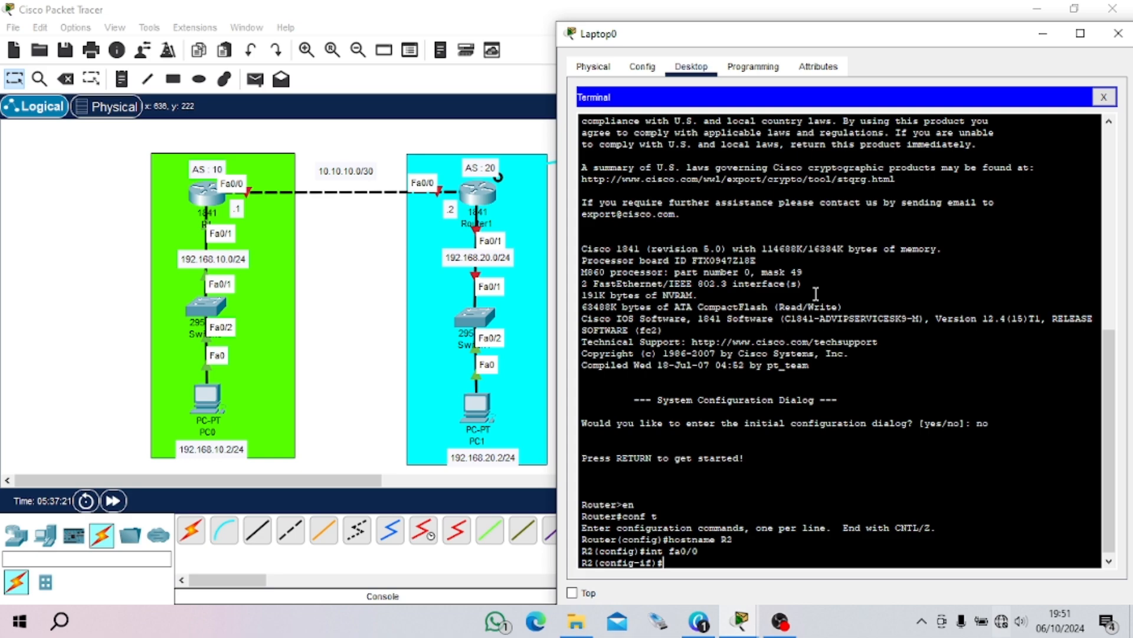
text(ip add 10.10.10.2 255.255.255)
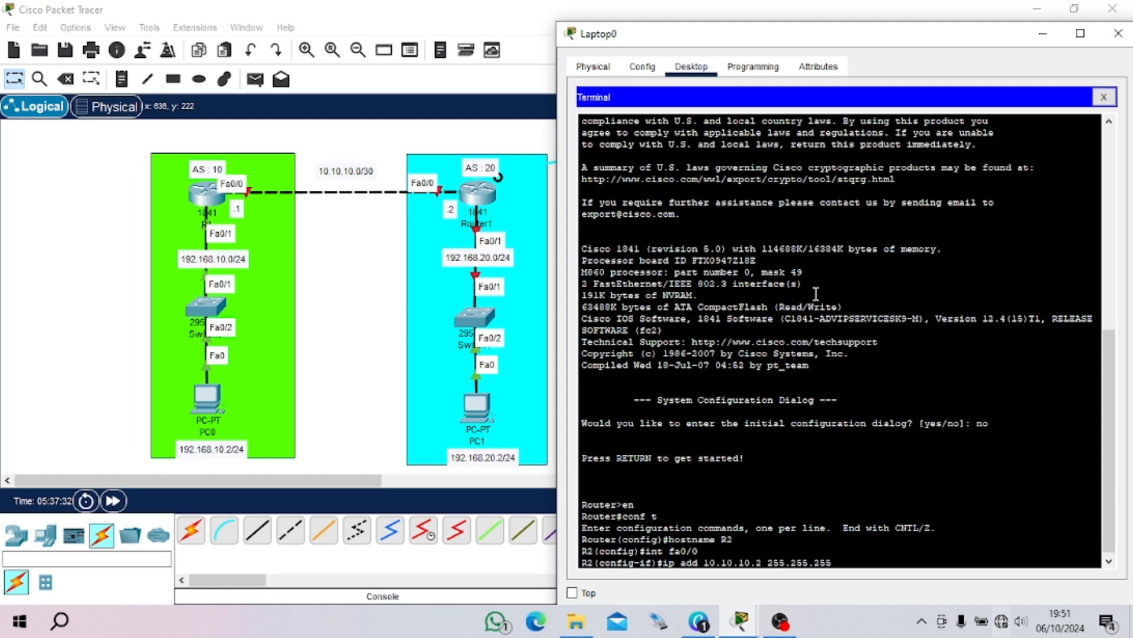
text(.252)
key(Return)
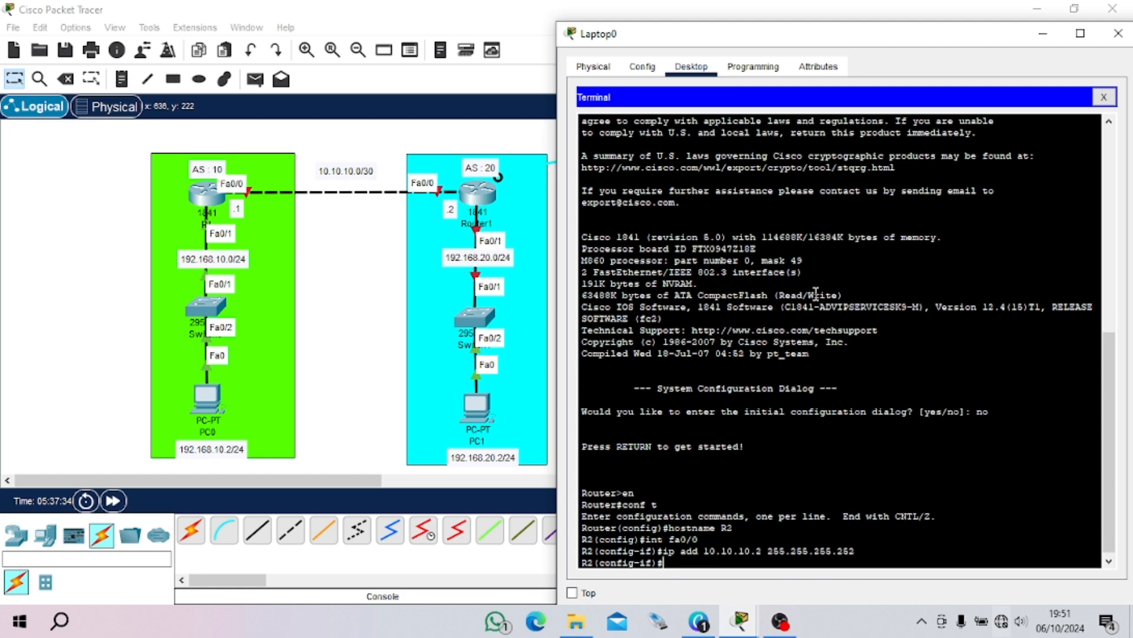
text(no sh)
key(Return)
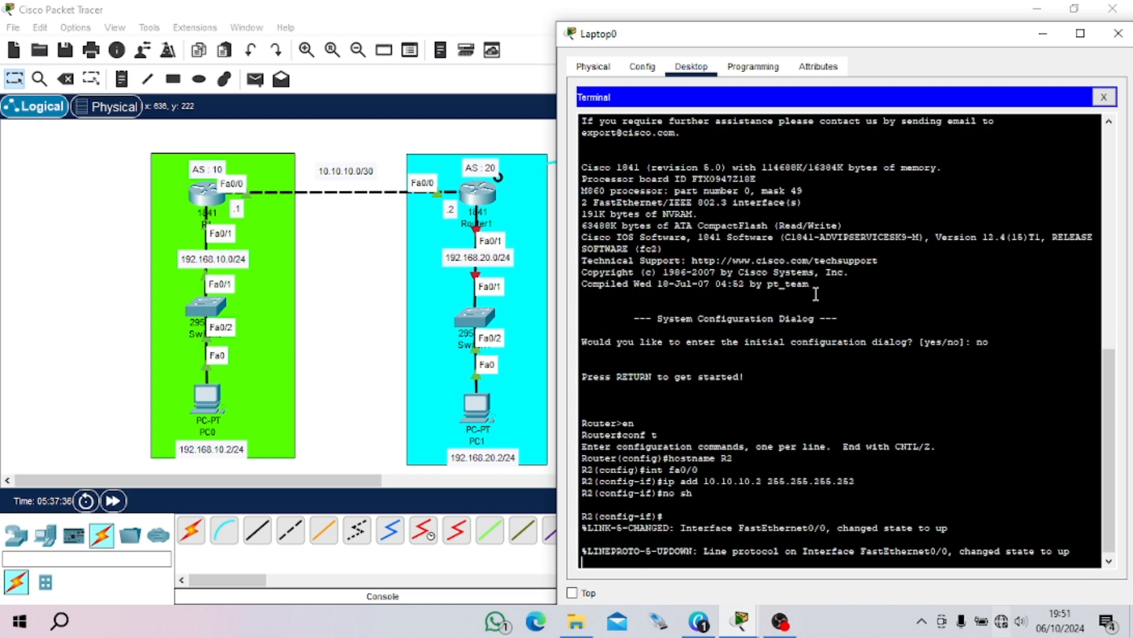
key(Return)
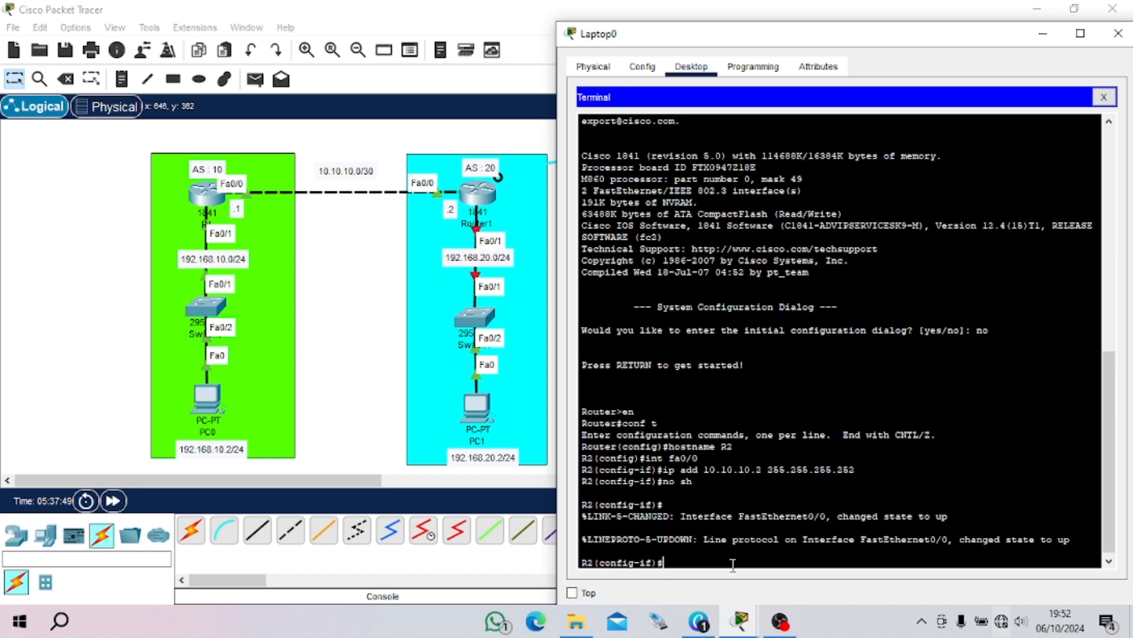
text(ex)
key(Return)
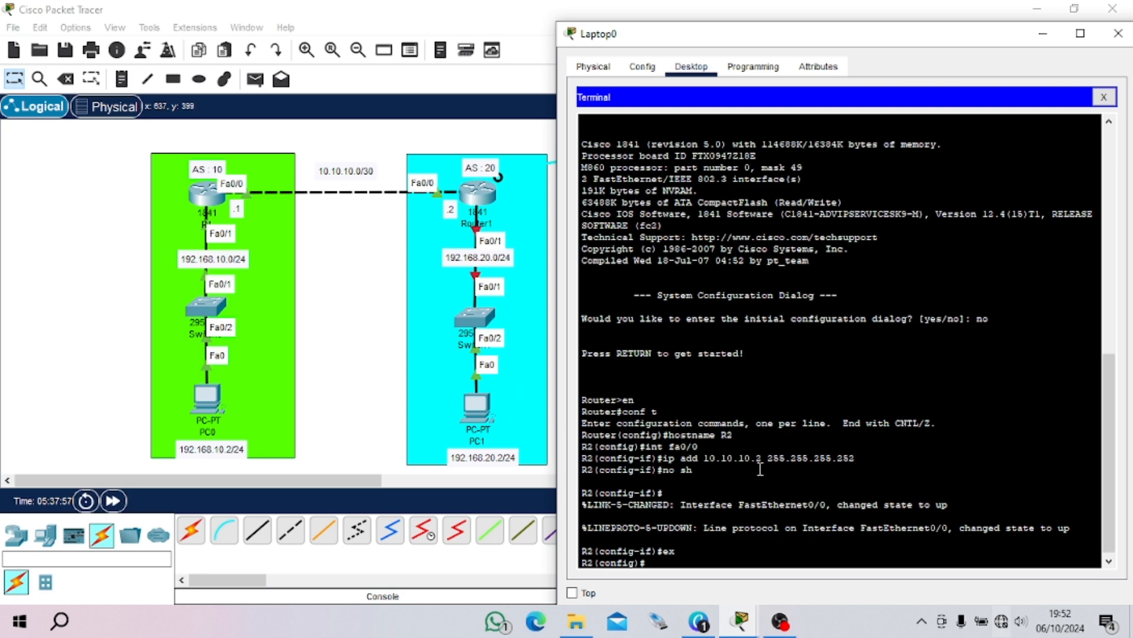
Assign 192.168.20.1 255.255.255.0 to R2's fa0/1 interface, enable it with no sh, and exit interface configuration
text(int fa0/1)
key(Return)
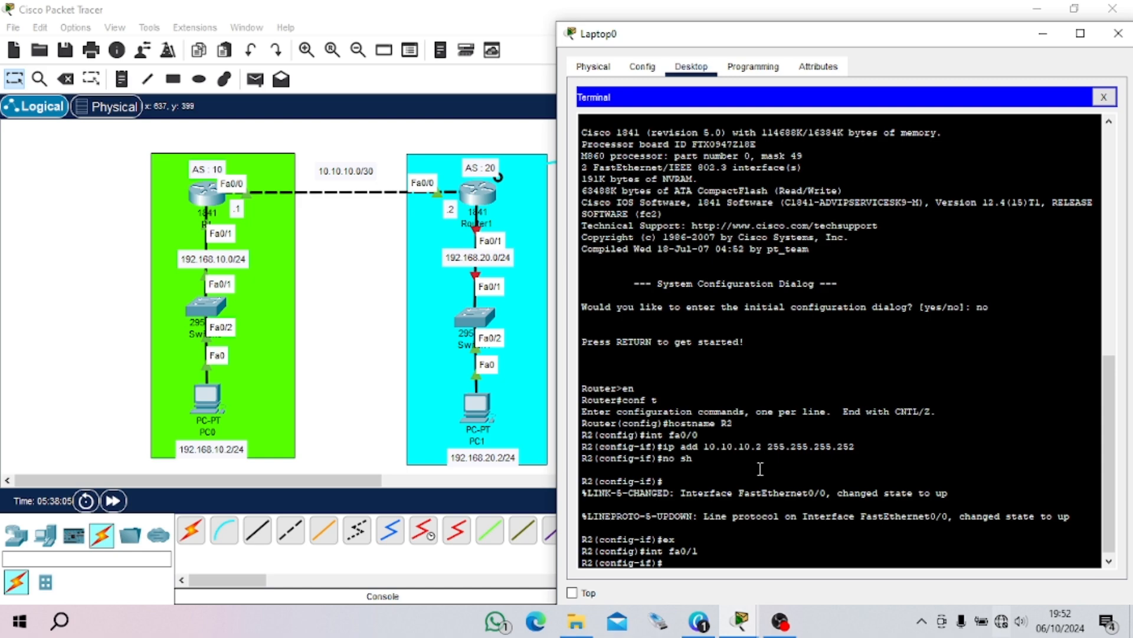
text(ip add 192.168.20)
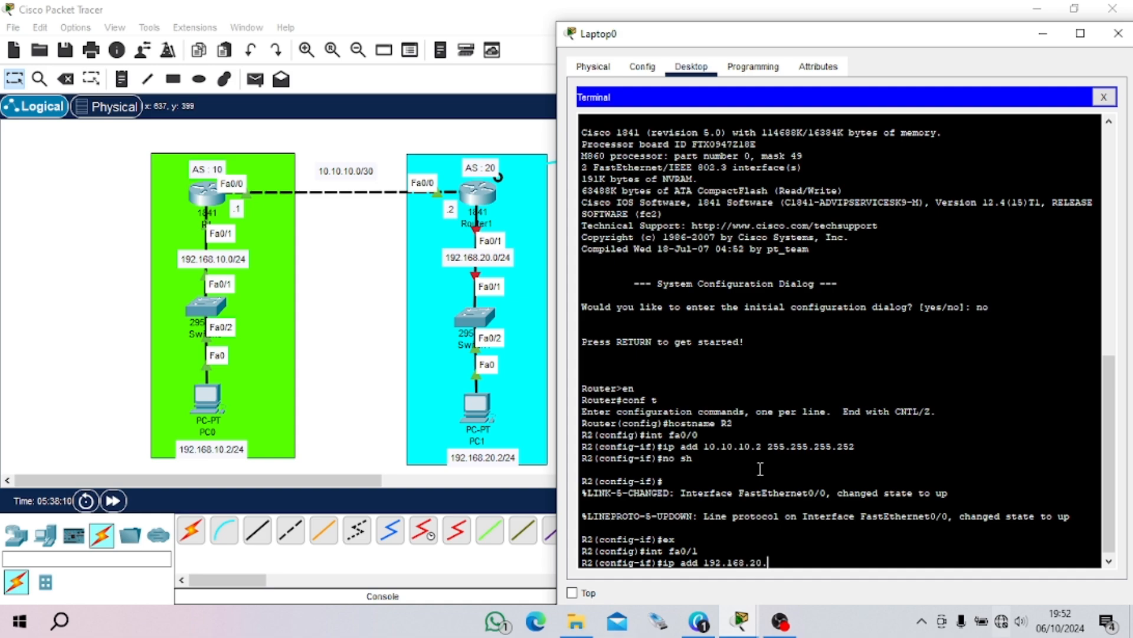
text(.1)
key(Return)
key(Up)
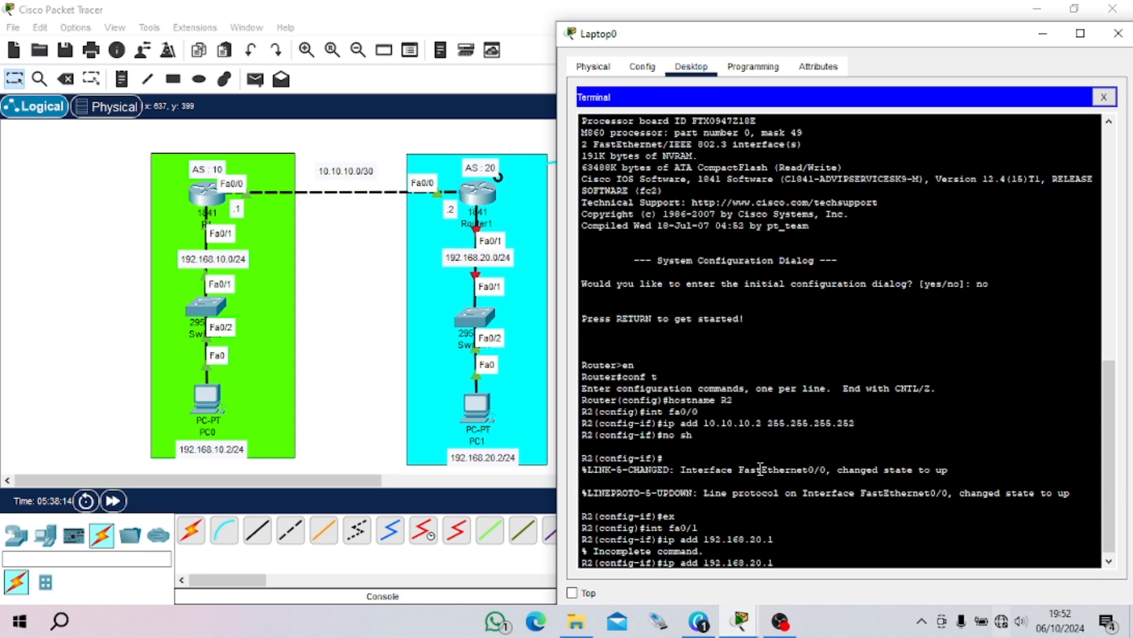
text(255.255.255.255.0)
key(Return)
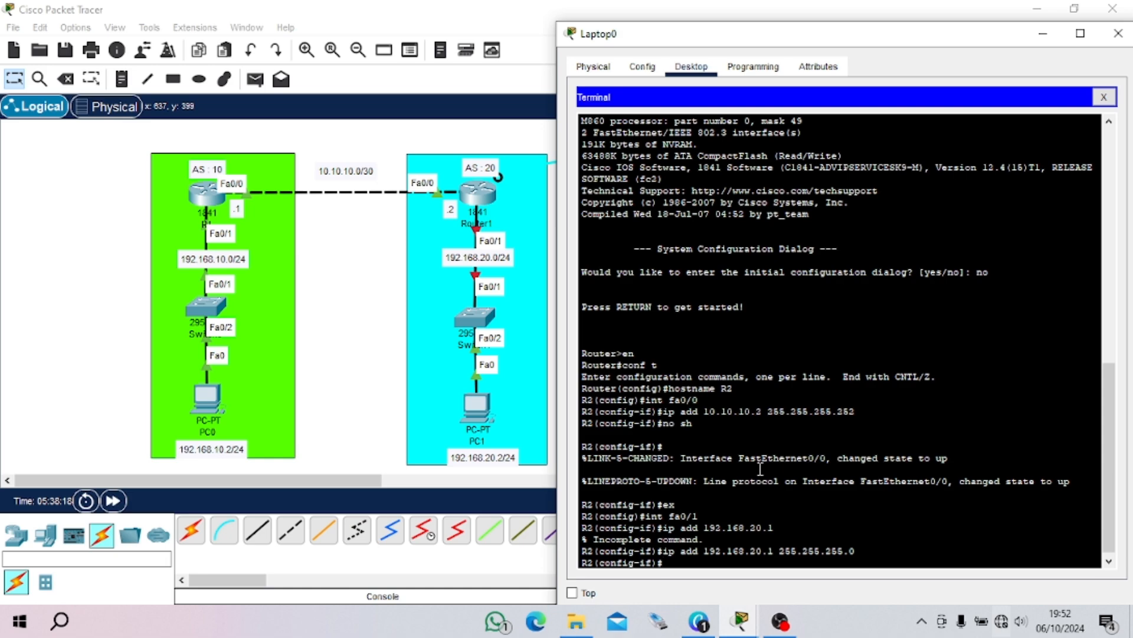
text(no sh)
key(Return)
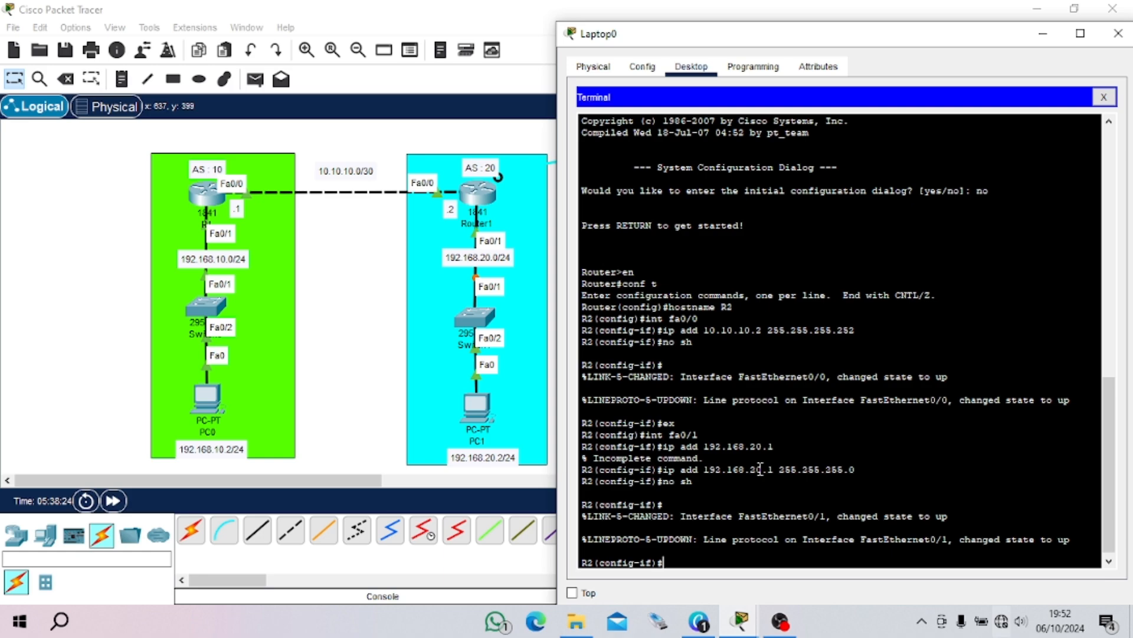
text(ex)
key(Return)
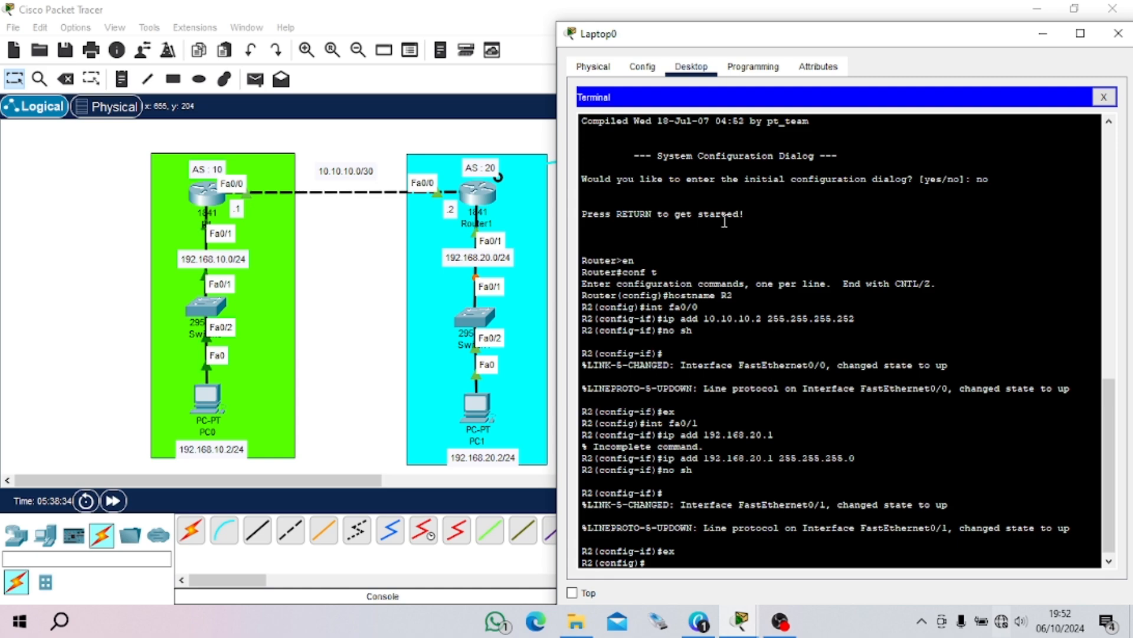
Create the DHCP pool R2 on the AS 20 router
text(ip dhcp pool)
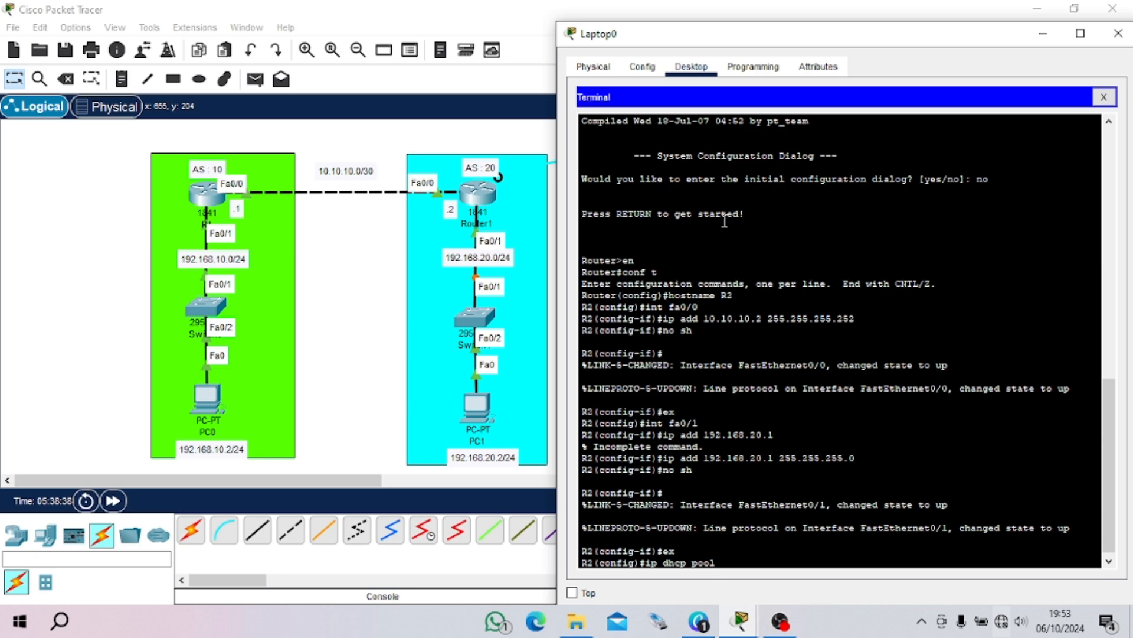
text( R2)
key(Return)
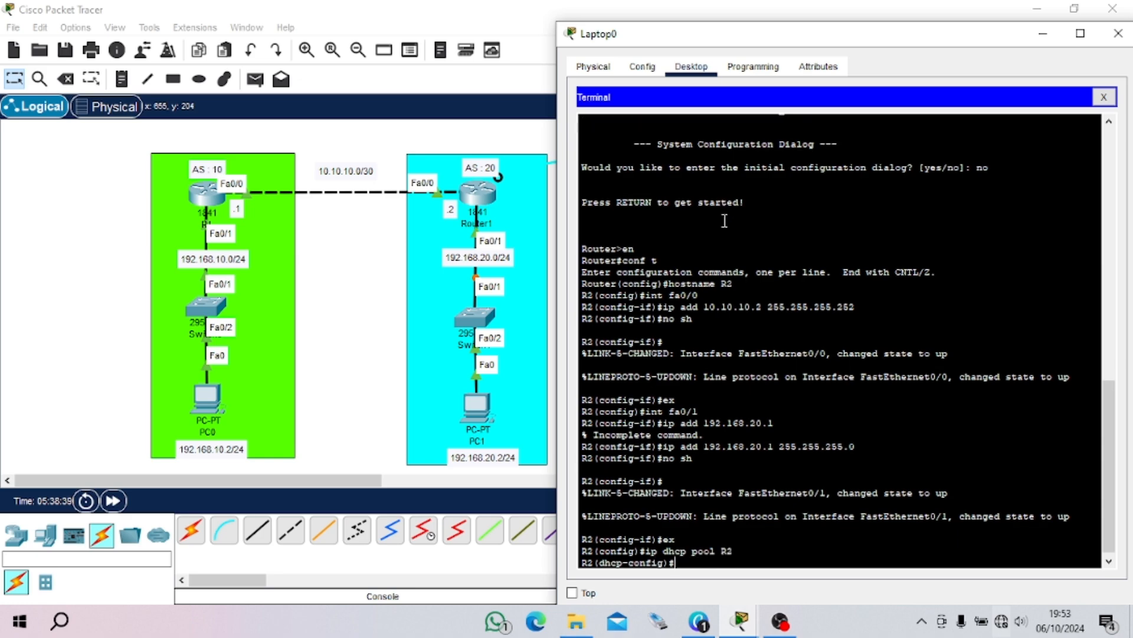
Give the DHCP pool R2 the network 192.168.20.0 255.255.255.0 and the default router 192.168.20.1
text(net 192.168.20.0 255.255.255.2)
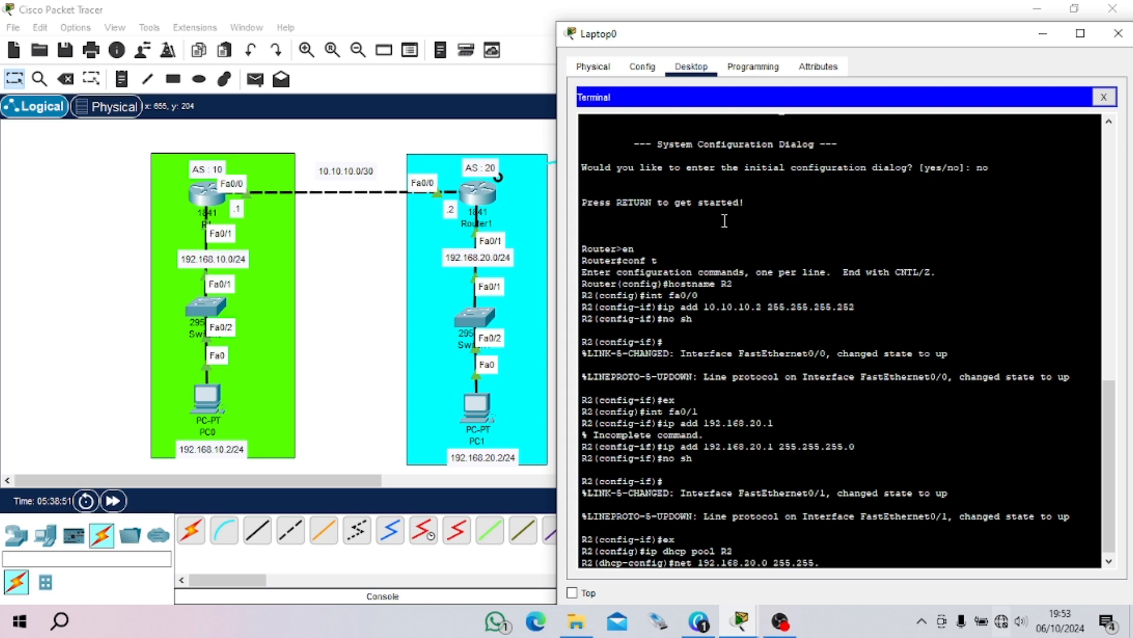
key(BackSpace)
text(0)
key(Return)
text(de)
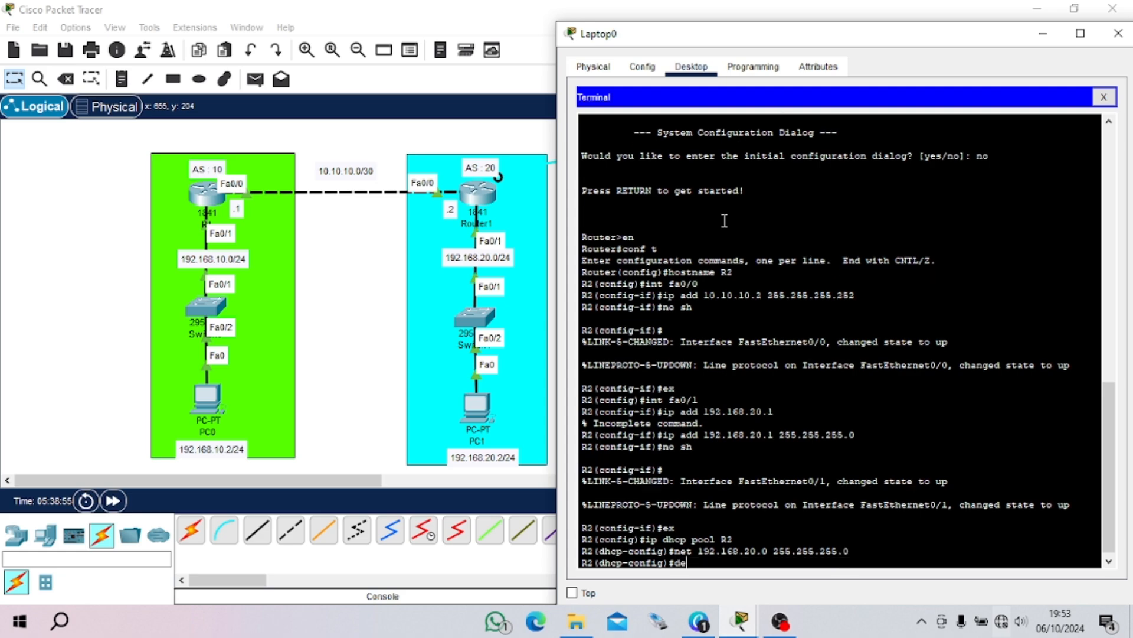
key(Tab)
text(192.1)
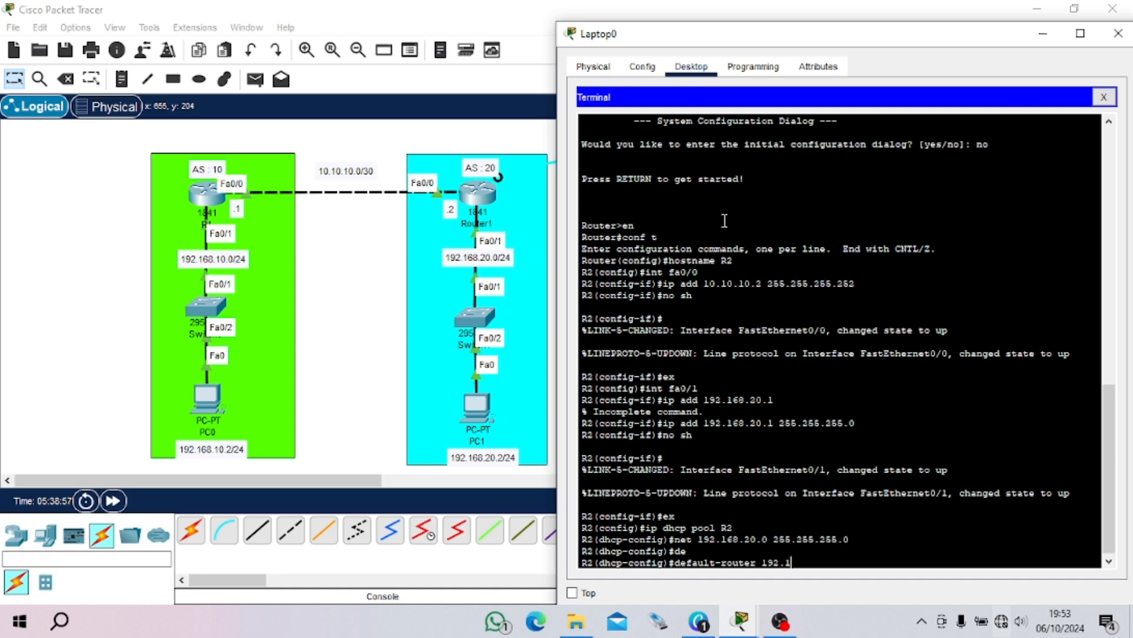
text(68.20.1)
key(Return)
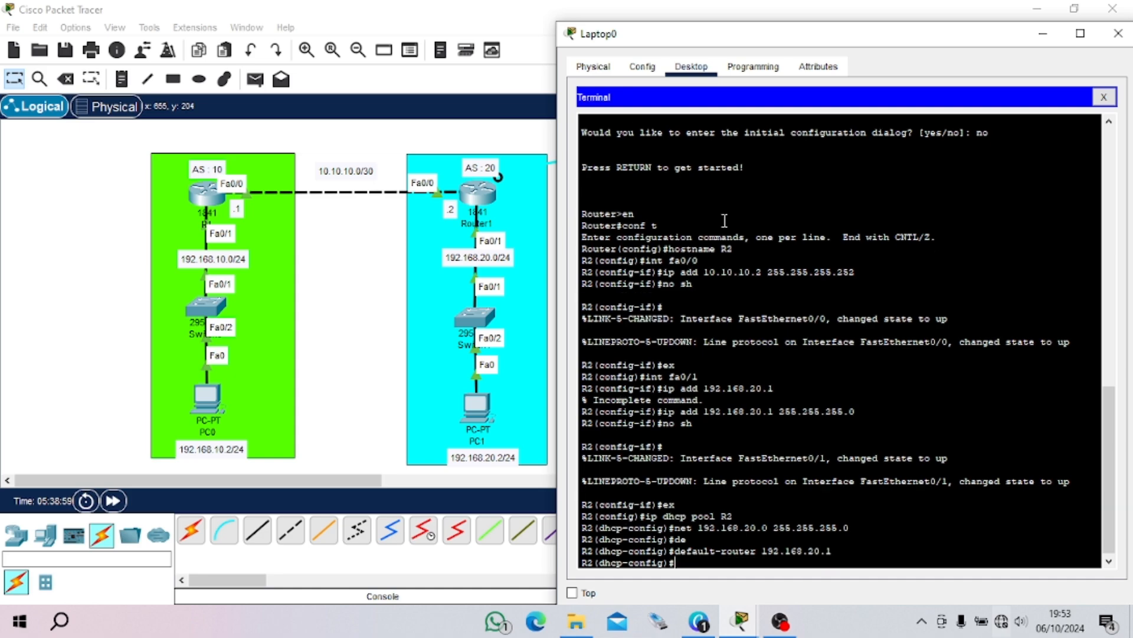
Set the R2 pool's DNS server to 8.8.8.8, exit DHCP configuration and close the Laptop0 window
text(dns)
key(Tab)
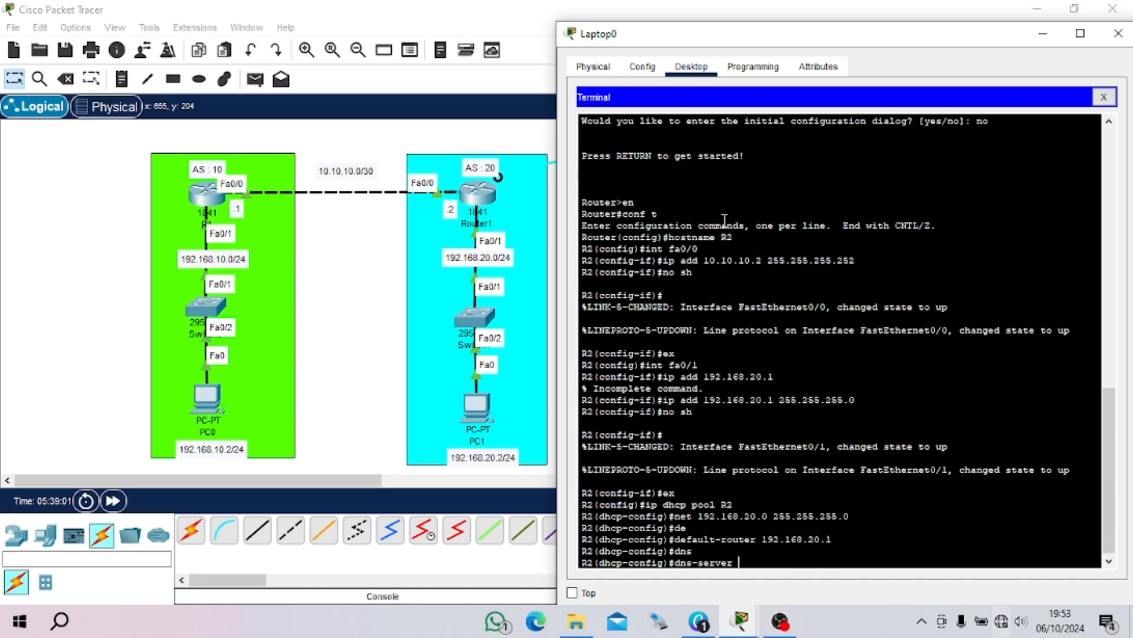
text(8.8.8.8)
key(Return)
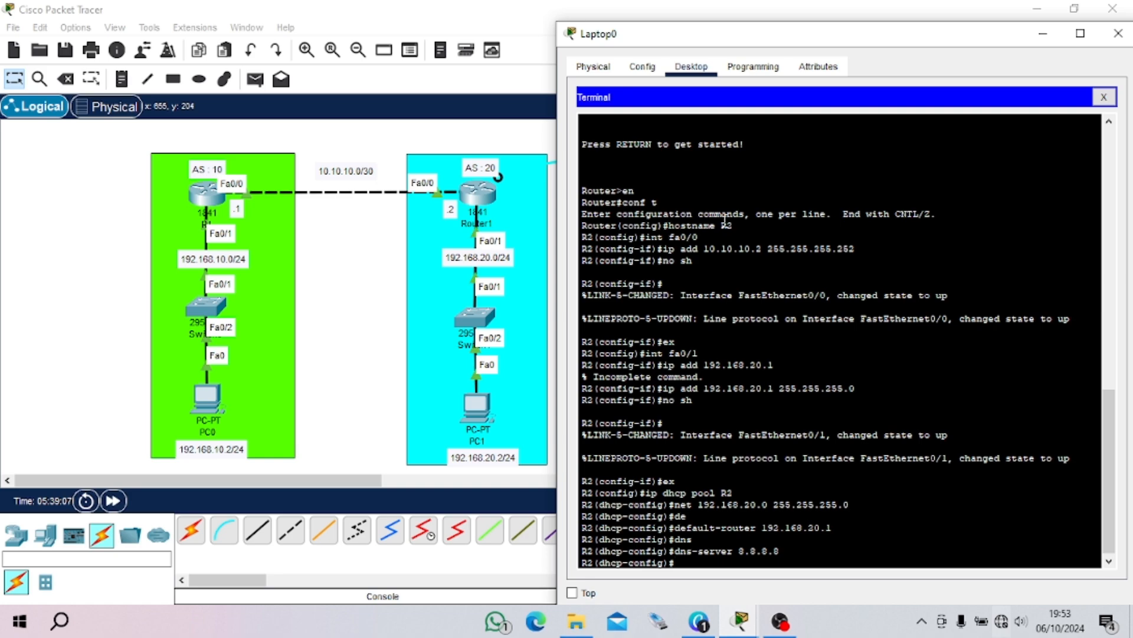
text(ex)
key(Return)
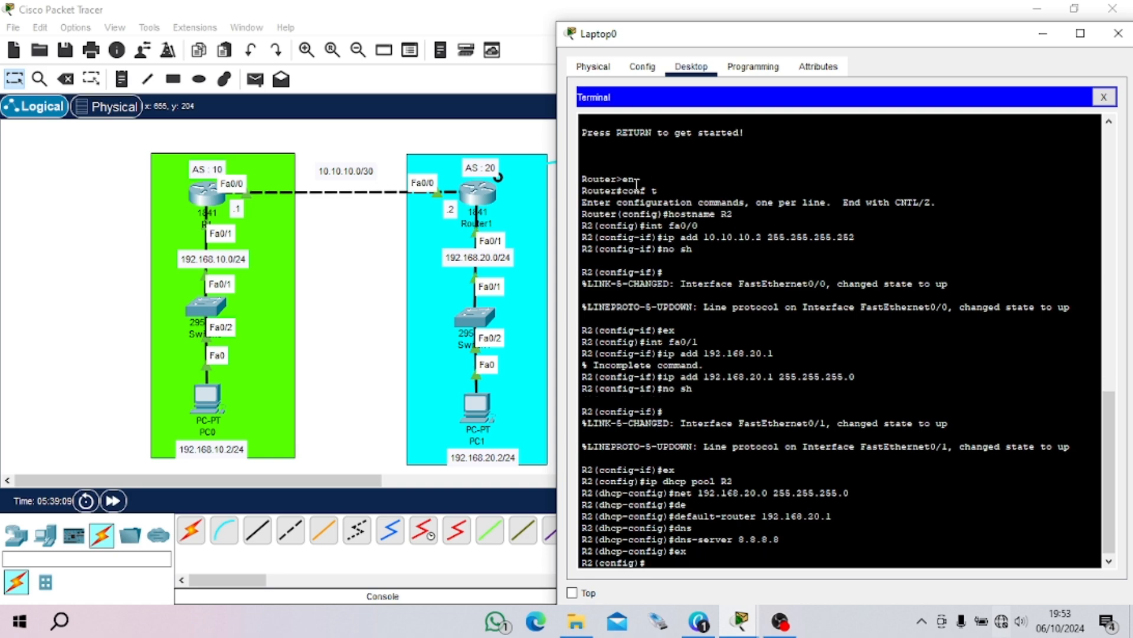
click(1119, 33)
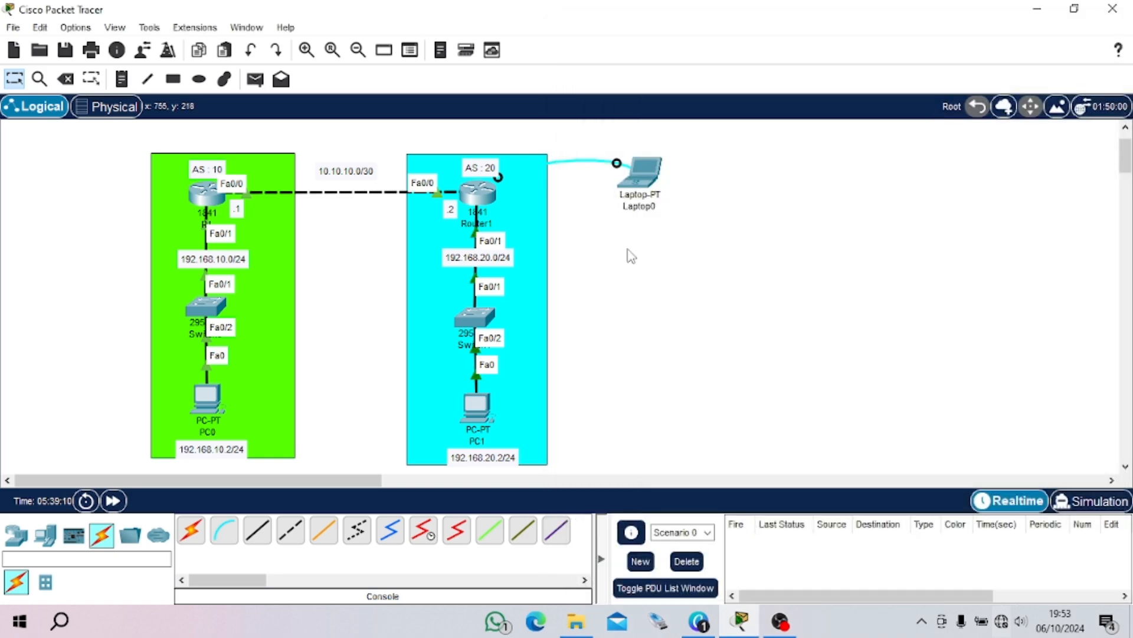
Delete the console cable between Laptop0 and Router1
scroll(627, 253, down, 1)
scroll(627, 253, up, 1)
scroll(630, 254, down, 1)
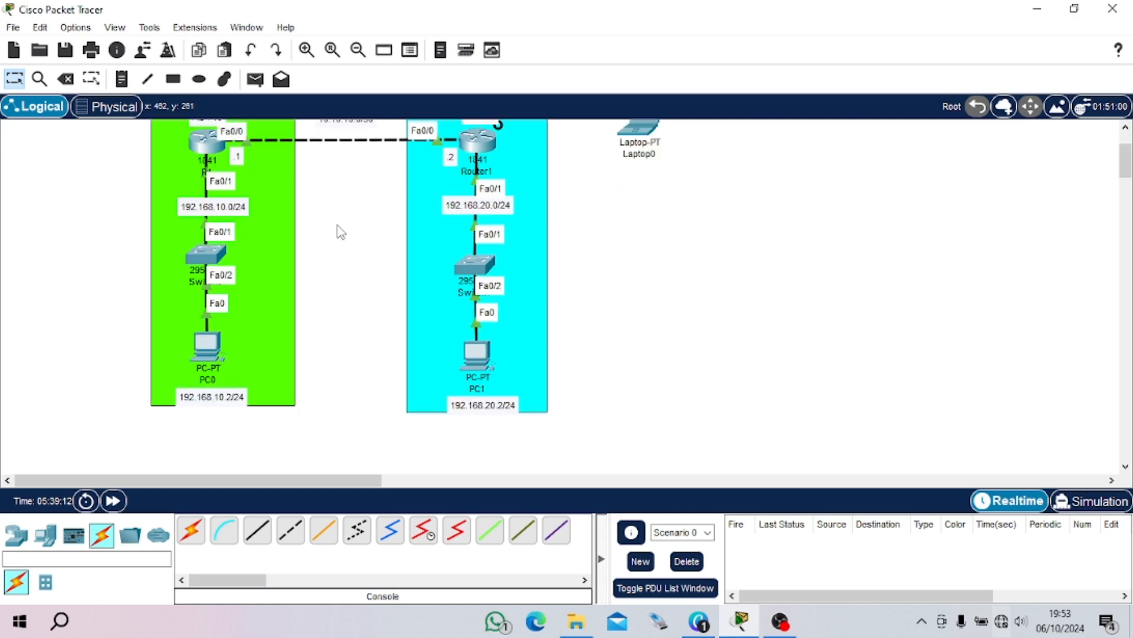
scroll(319, 213, up, 2)
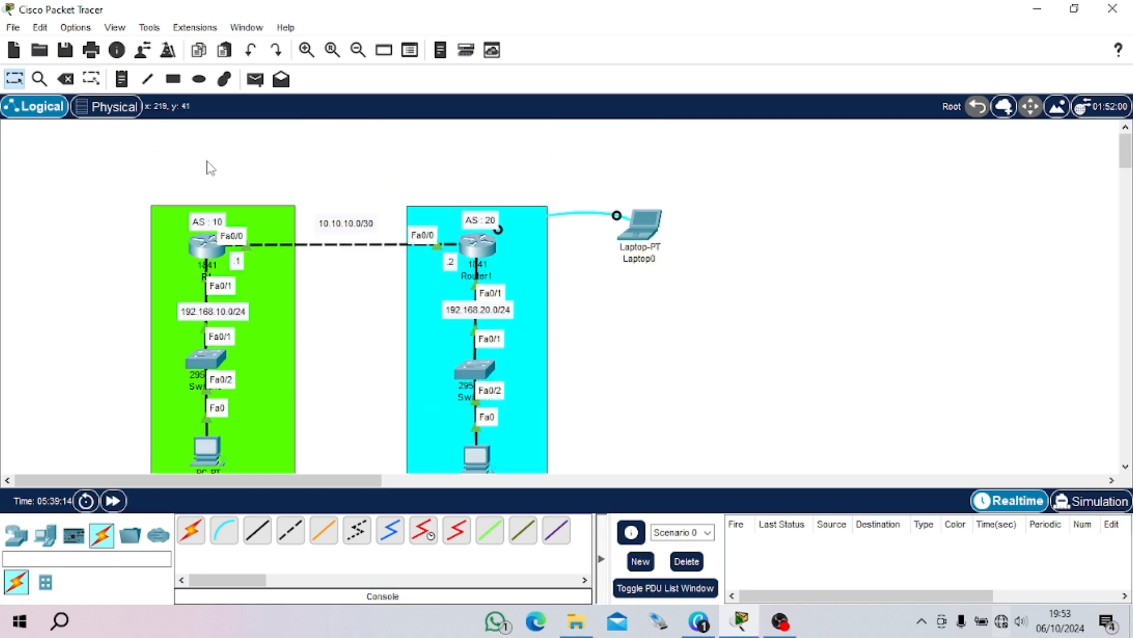
scroll(210, 169, down, 2)
scroll(212, 168, up, 1)
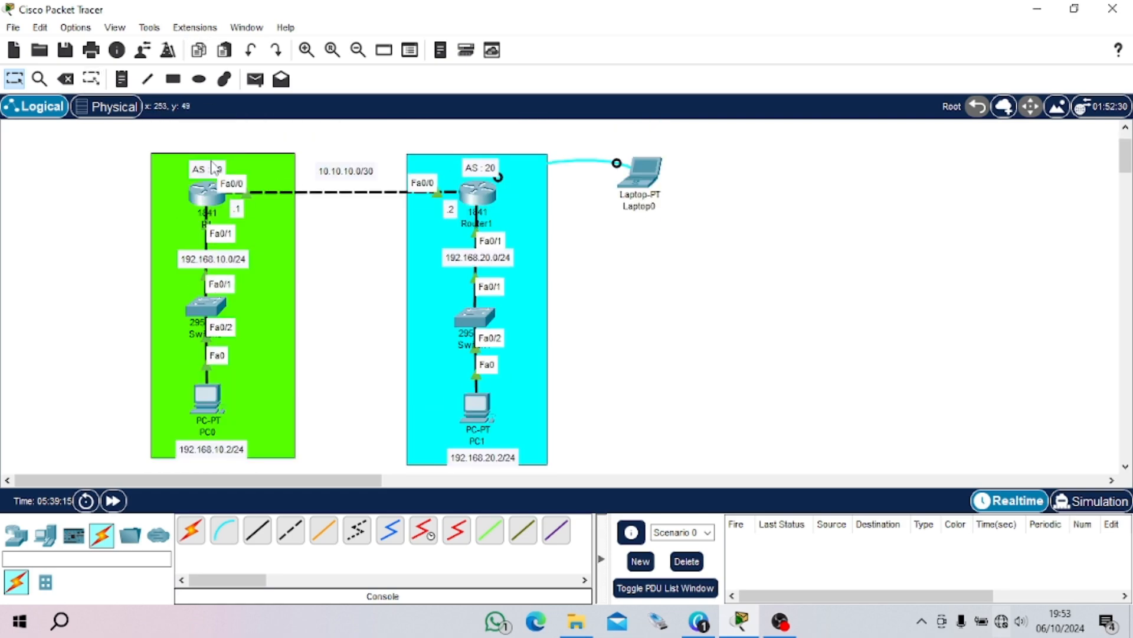
click(65, 79)
click(595, 159)
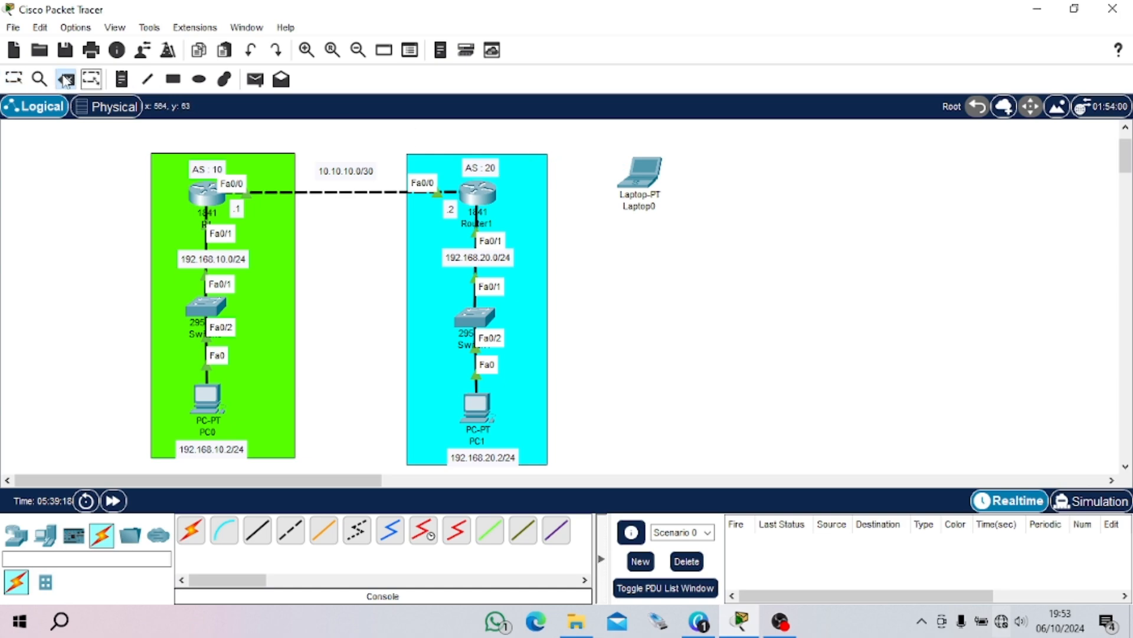
Move Laptop0 to the free area beside the green AS 10 block
click(14, 78)
drag(642, 180, 81, 216)
scroll(260, 208, down, 2)
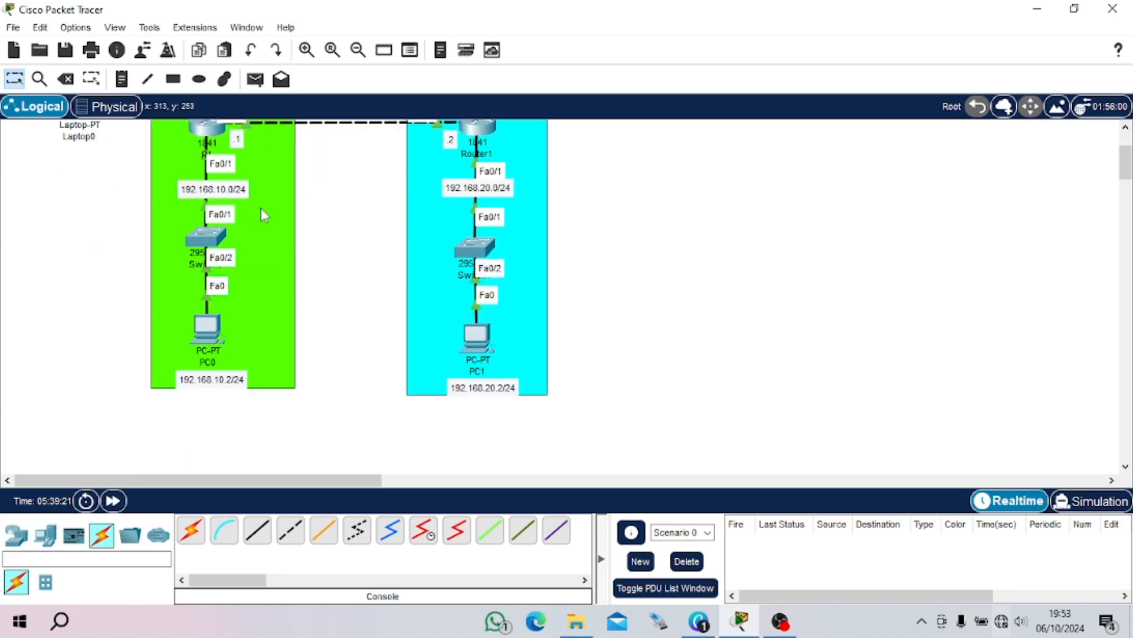
scroll(277, 213, up, 2)
scroll(347, 223, down, 1)
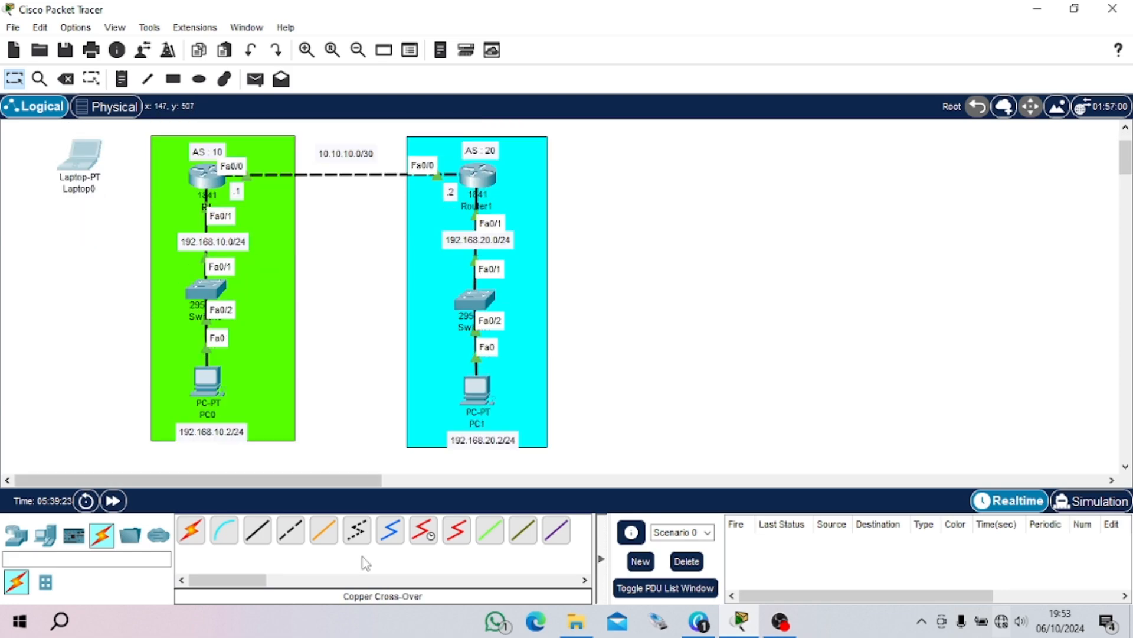
Connect a console cable from router R1 to Laptop0
click(113, 368)
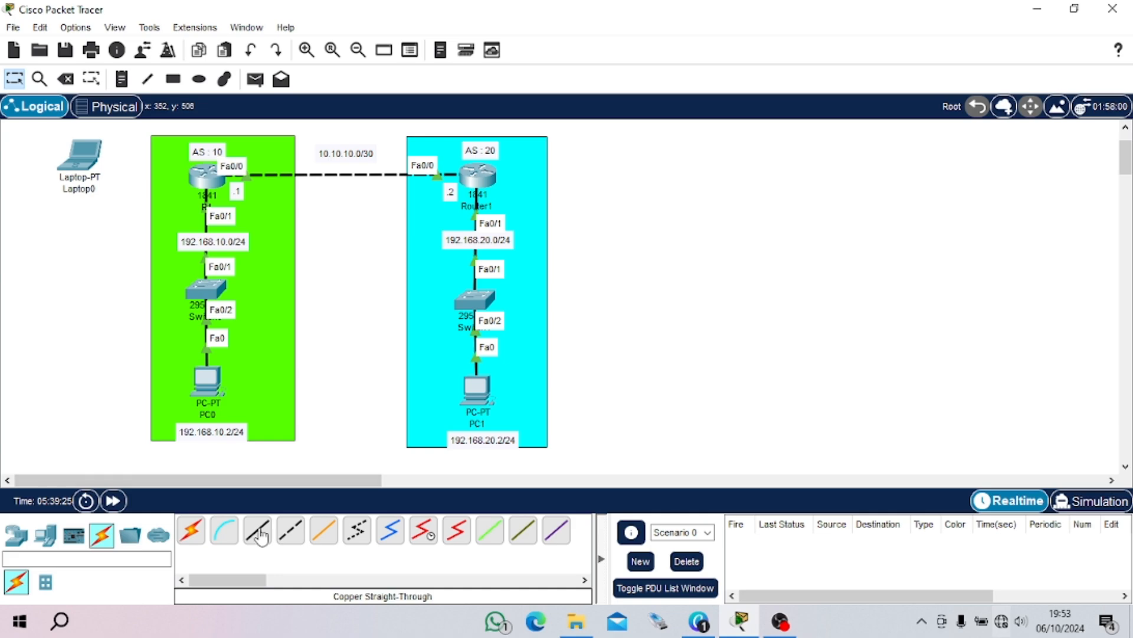
click(225, 530)
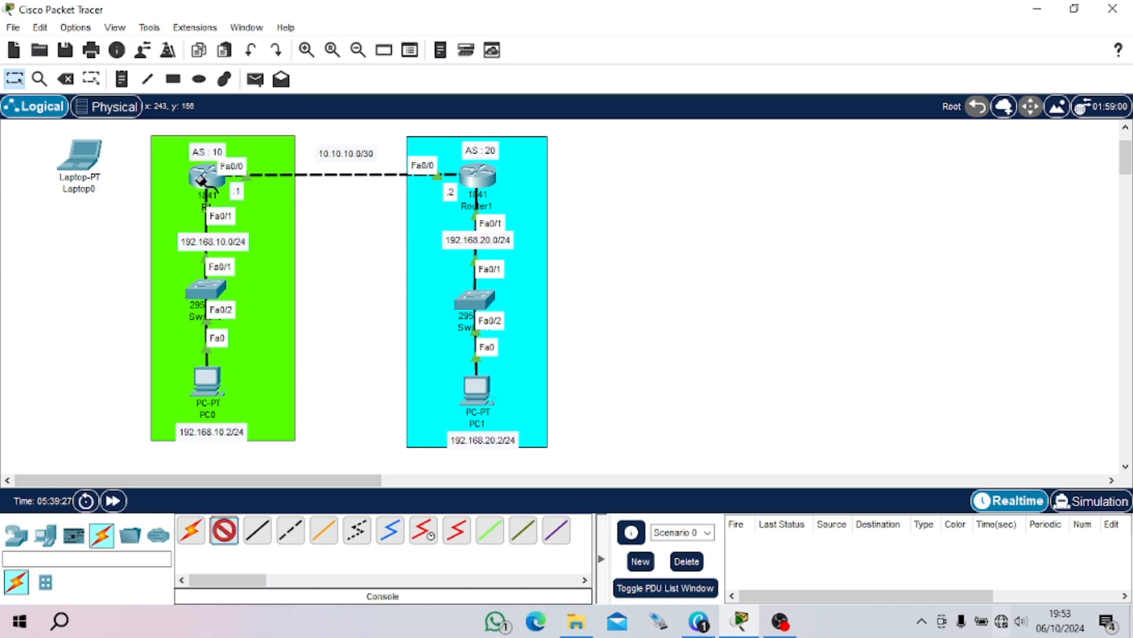
click(217, 179)
click(228, 210)
click(101, 157)
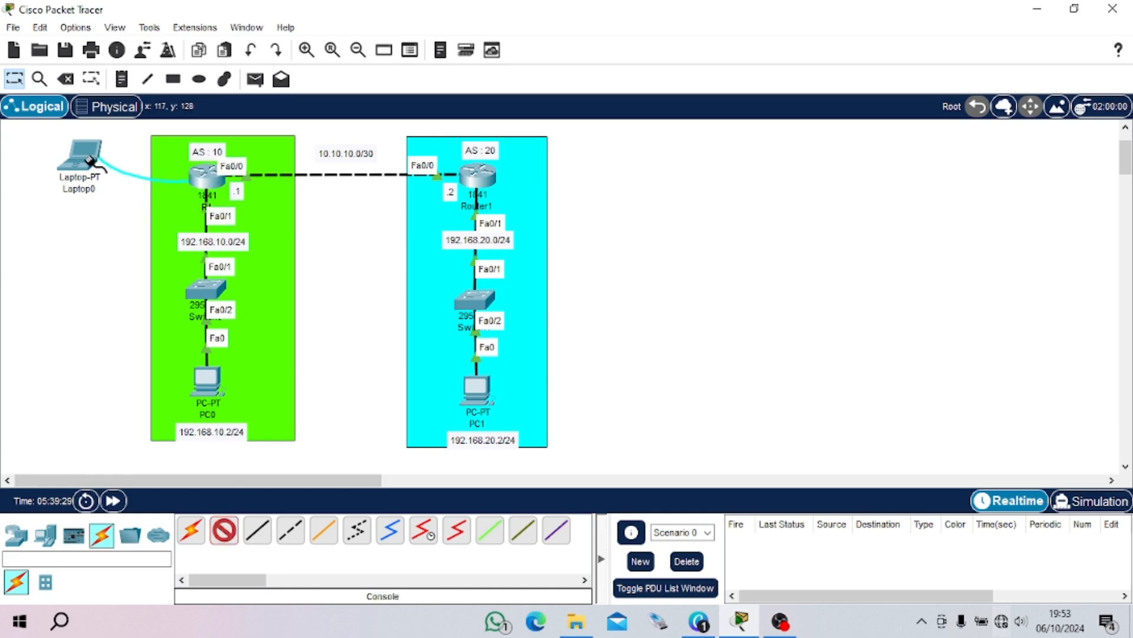
click(95, 160)
click(169, 173)
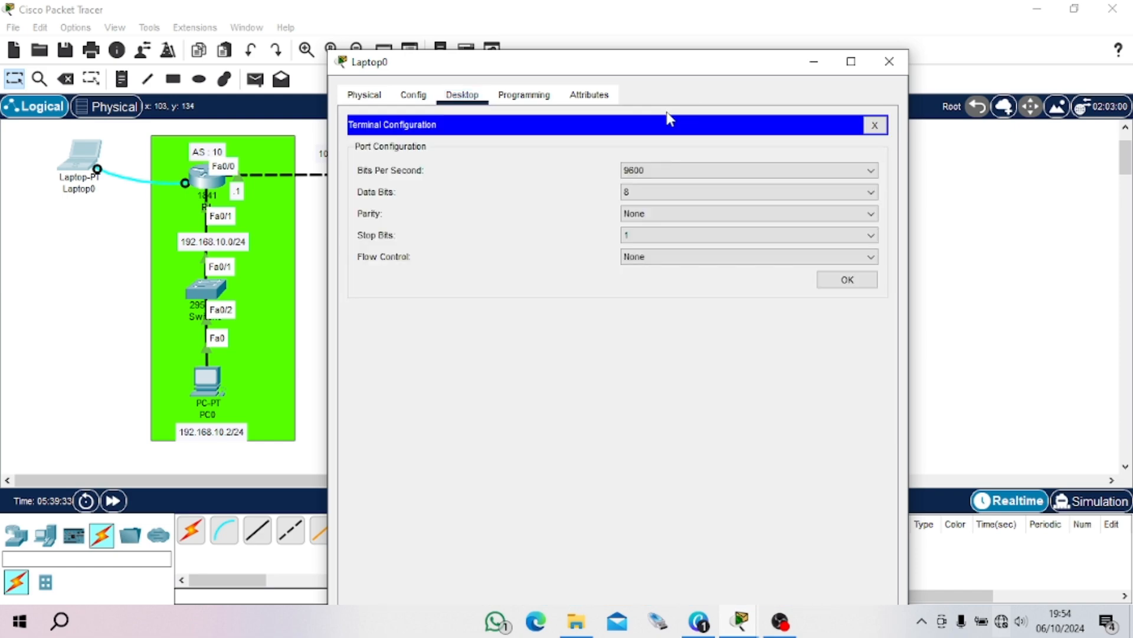
Open Laptop0's terminal session to R1 with the default port settings and bring up the configuration prompt
click(845, 277)
drag(753, 55, 846, 11)
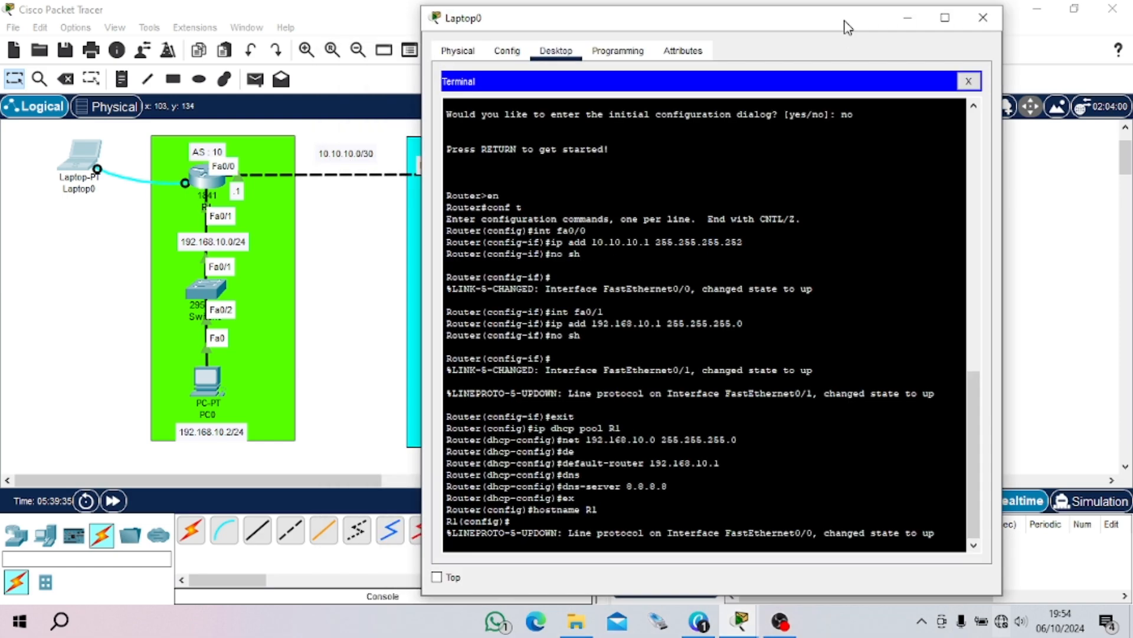
key(Return)
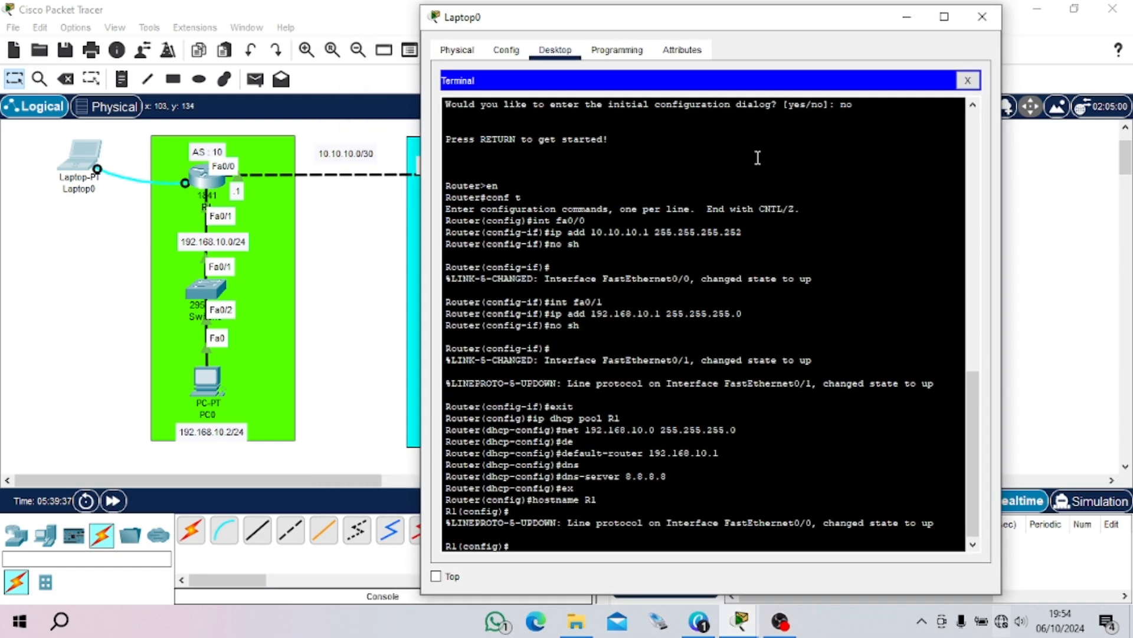
Start BGP routing on R1 with router bgp 10
text(reouter)
key(BackSpace)
key(BackSpace)
key(BackSpace)
key(BackSpace)
key(BackSpace)
key(BackSpace)
key(BackSpace)
text(outer bgp 10)
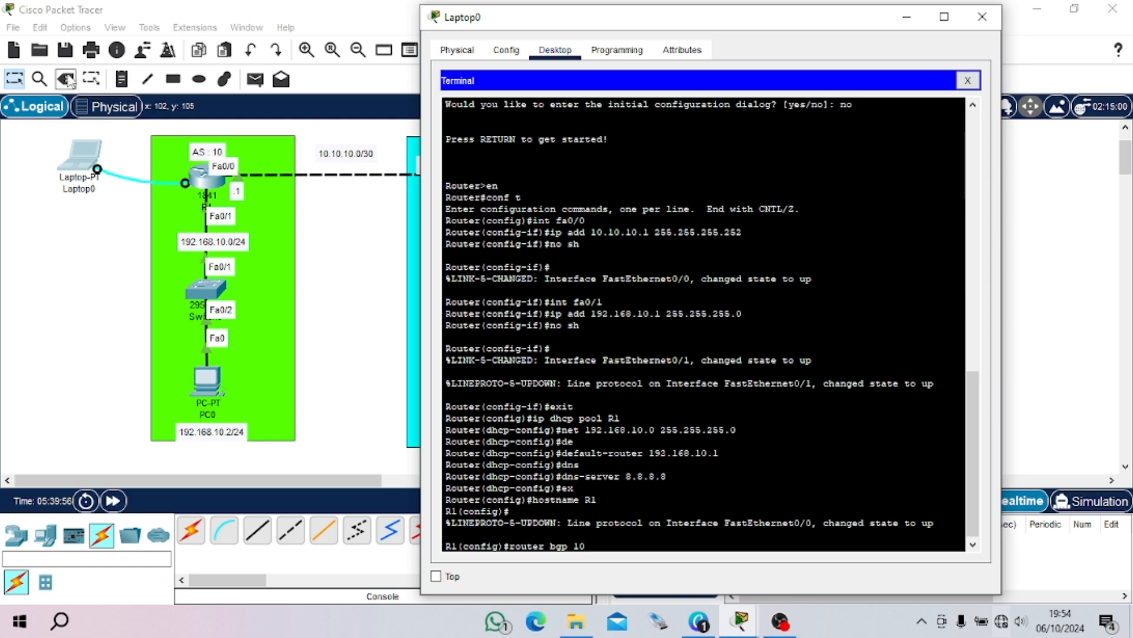
drag(602, 30, 533, 23)
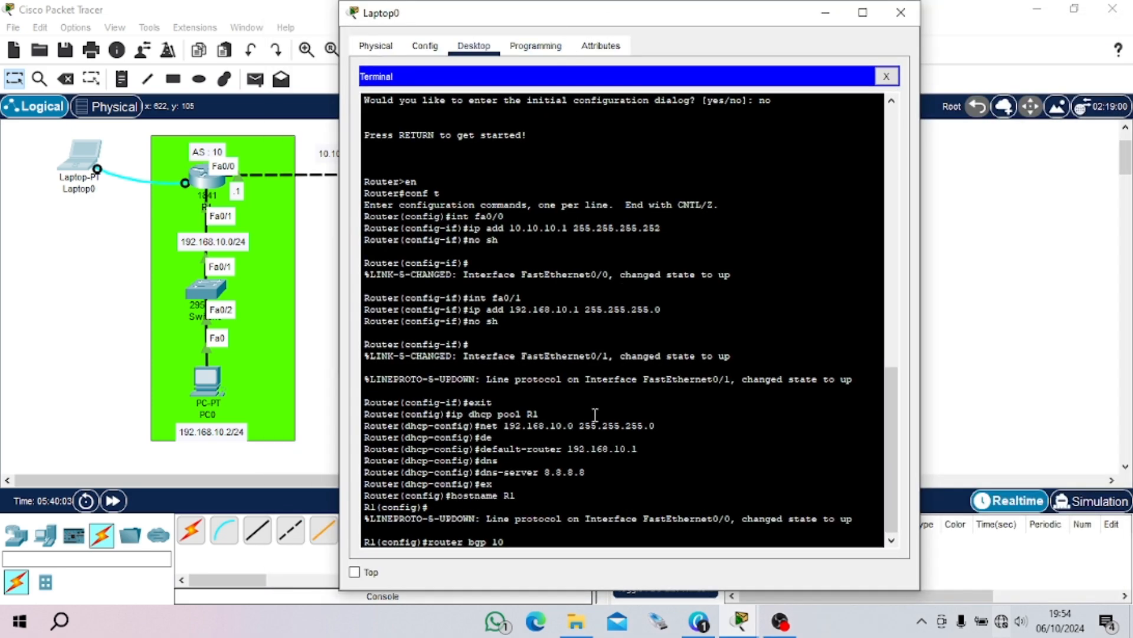
key(Return)
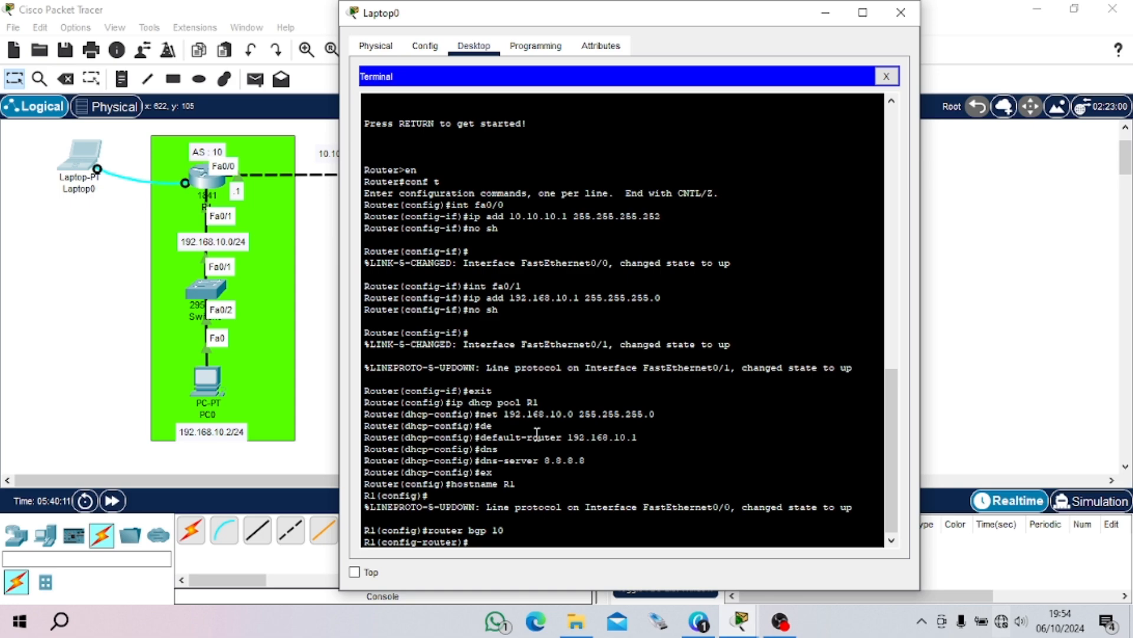
Declare 10.10.10.2 as R1's BGP neighbor with remote-as 20
text(neig)
key(Tab)
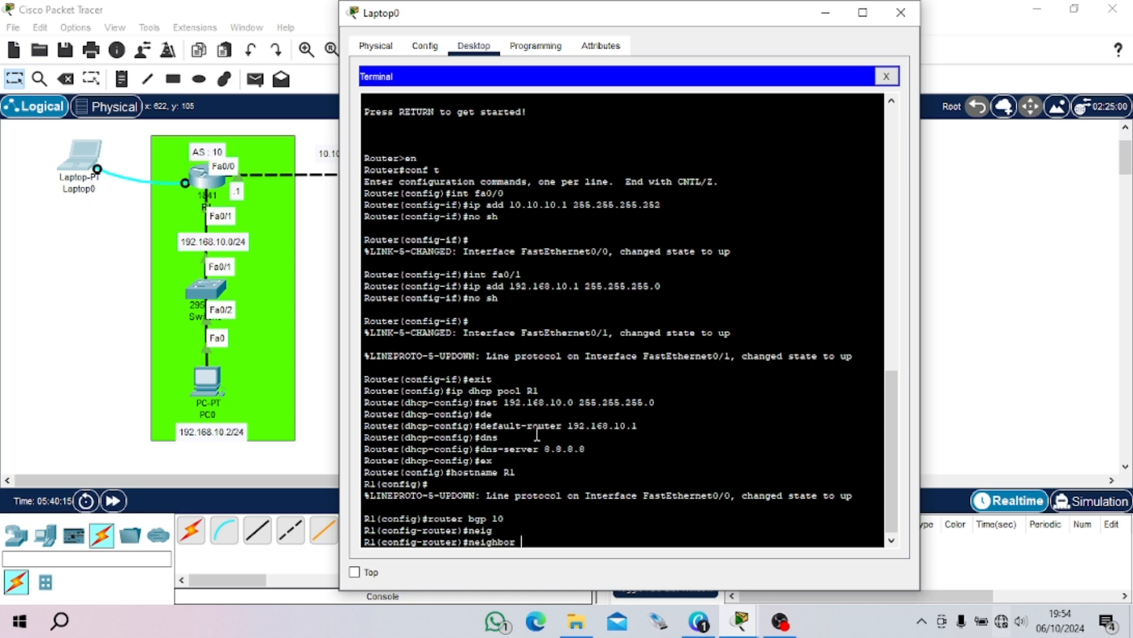
text(10.10.10.2)
drag(475, 19, 743, 43)
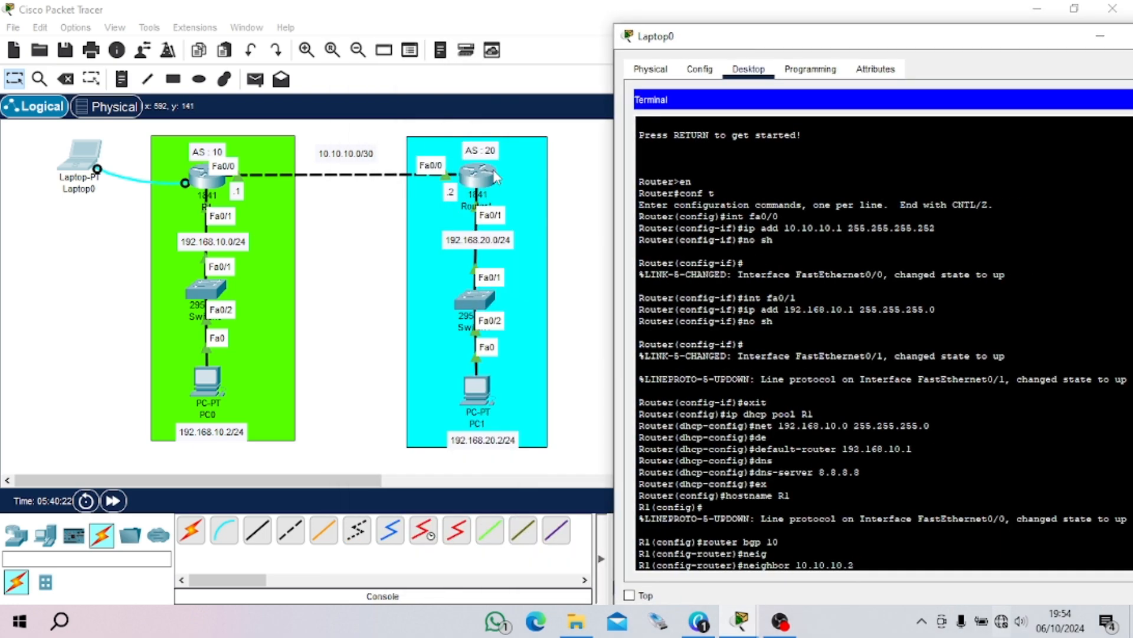
drag(873, 45, 539, 30)
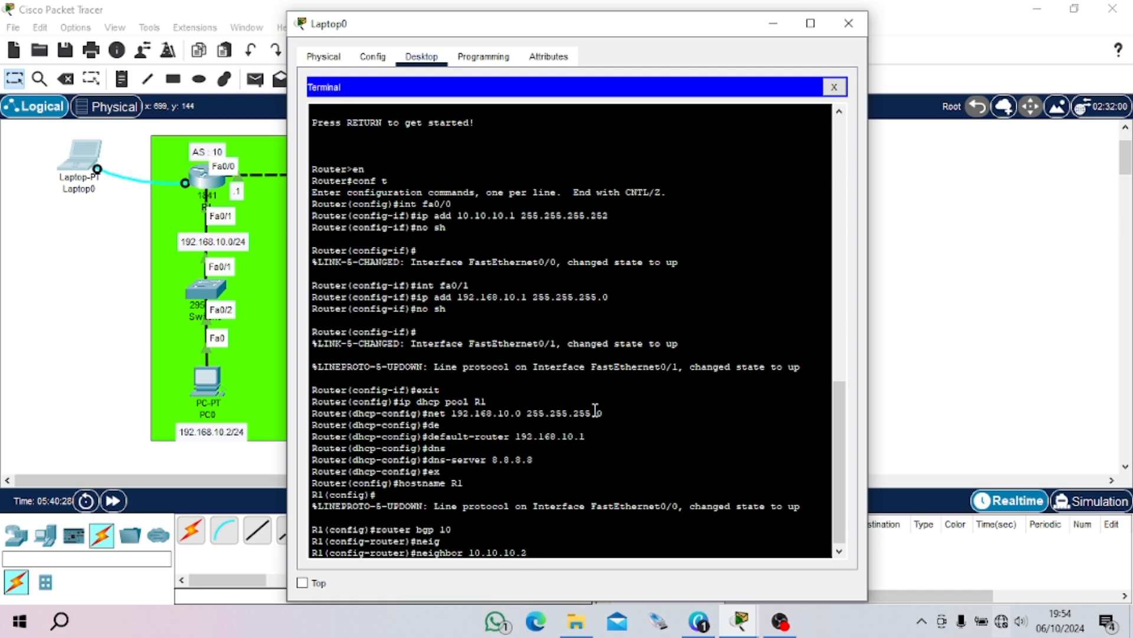
text(rem)
key(Tab)
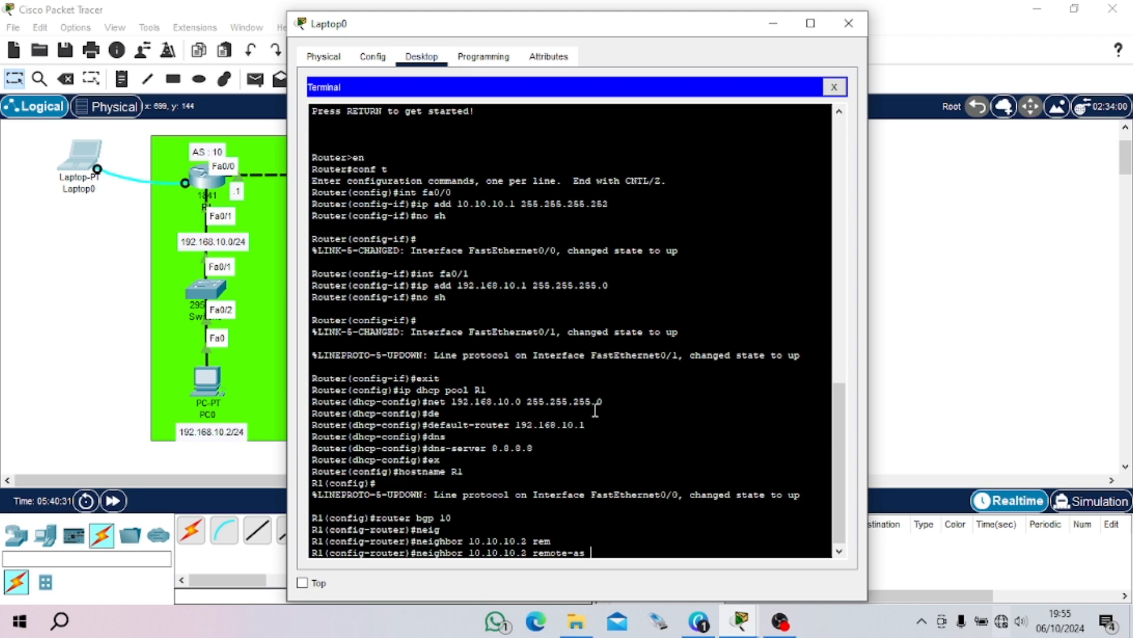
drag(656, 29, 719, 35)
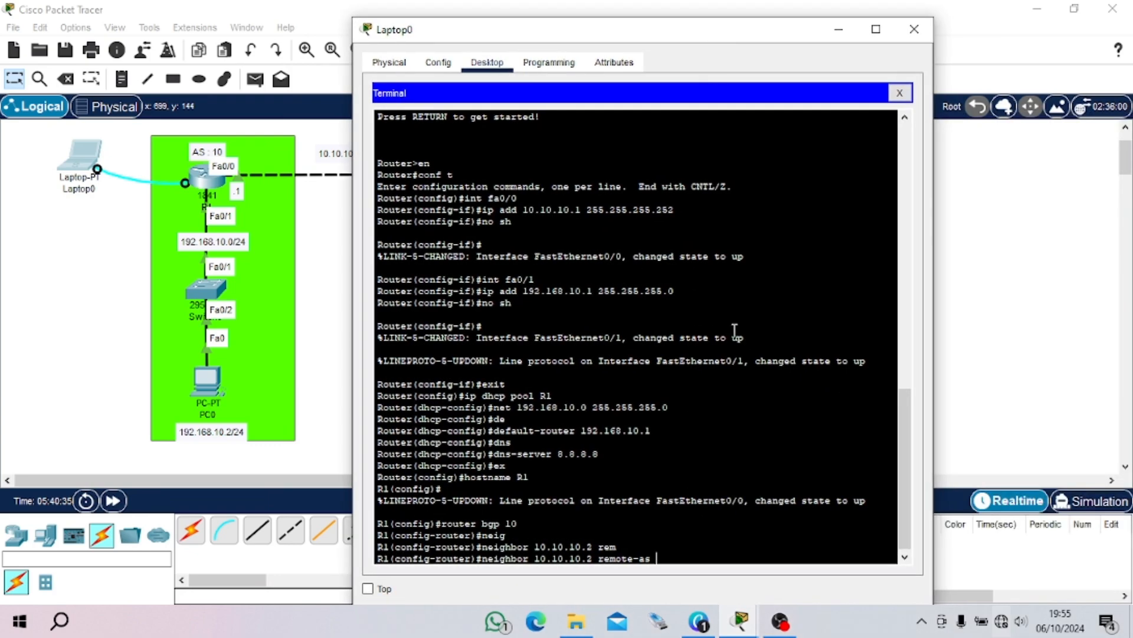
text(20)
key(Return)
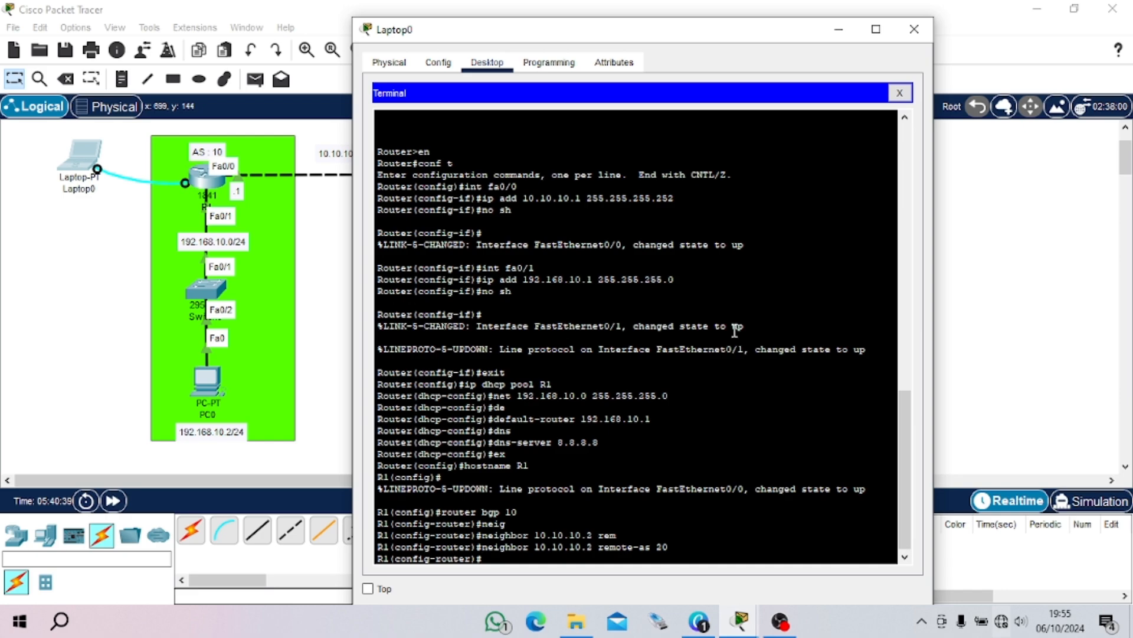
Advertise the network 10.10.10.0 with mask 255.255.255.252 in R1's BGP configuration
text(net 10.10.10.0 mask 2)
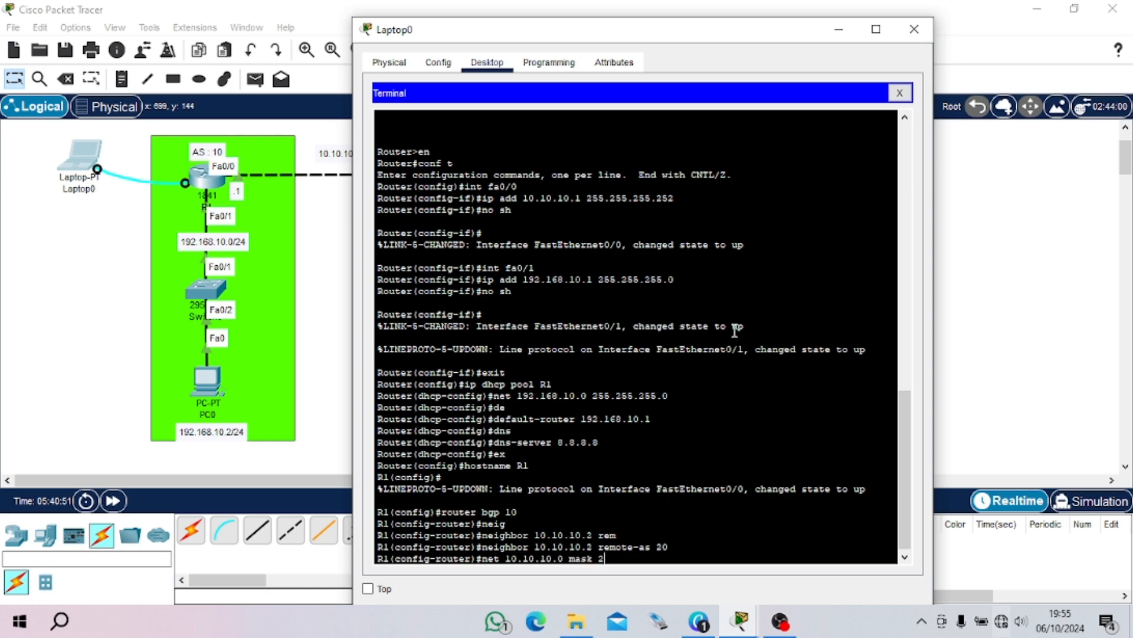
text(55.255.255.252)
key(Return)
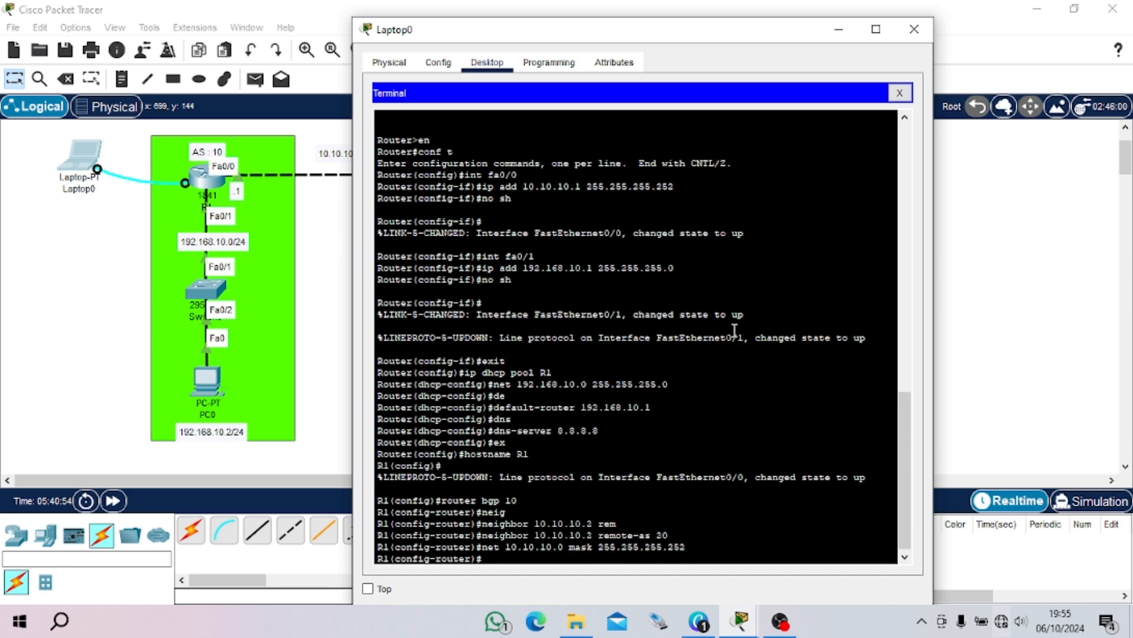
Advertise the network 192.168.10.0 with mask 255.255.255.0 in R1's BGP configuration, then leave BGP configuration and close Laptop0's window
text(net)
key(Up)
key(Left)
key(Left)
key(Left)
key(Left)
key(Left)
key(Left)
key(Left)
key(Left)
key(Left)
key(Left)
key(Left)
key(Left)
key(Left)
key(Left)
key(Left)
key(Left)
key(Left)
key(Left)
key(Left)
key(Left)
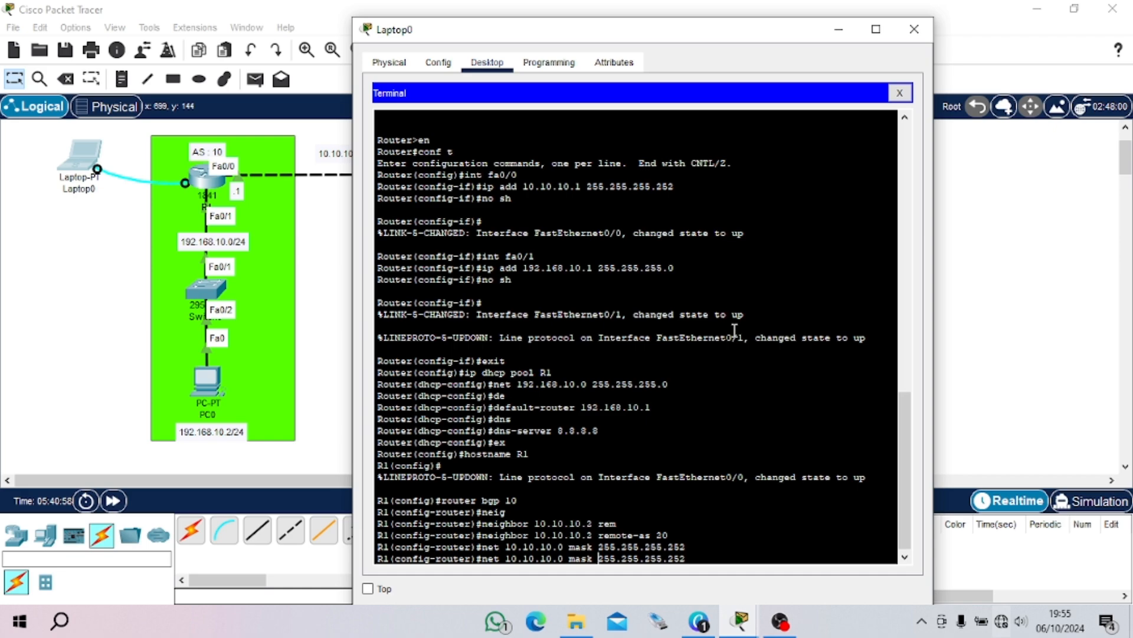
key(BackSpace)
key(BackSpace)
key(BackSpace)
key(BackSpace)
key(BackSpace)
key(BackSpace)
key(BackSpace)
key(BackSpace)
key(BackSpace)
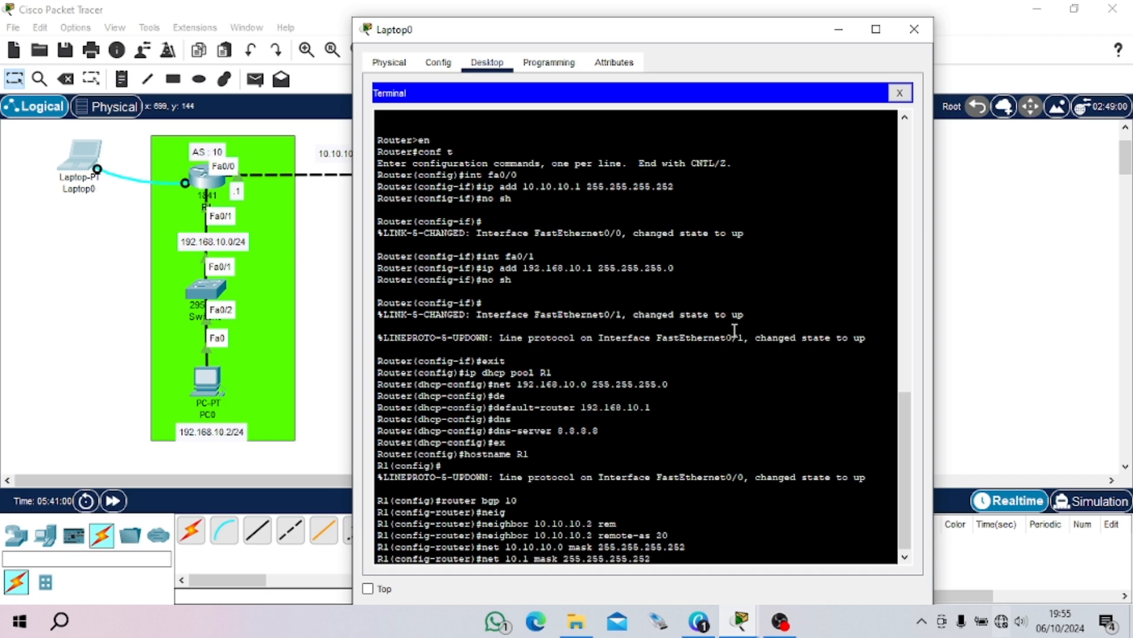
text(92.168)
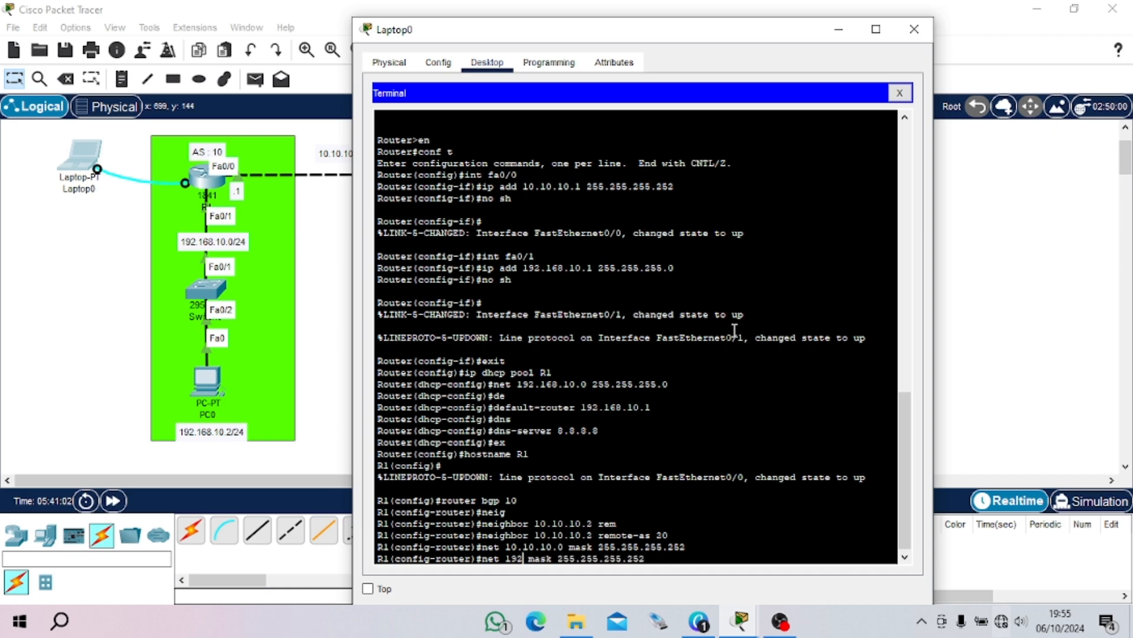
text(.10.0)
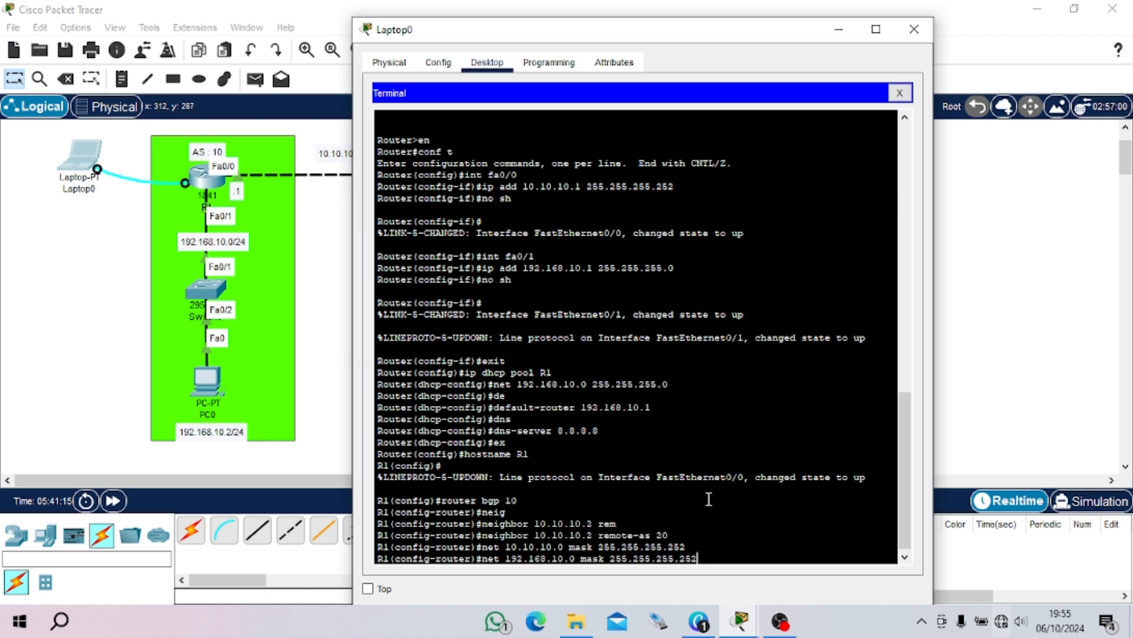
key(BackSpace)
key(BackSpace)
key(BackSpace)
text(0)
key(Return)
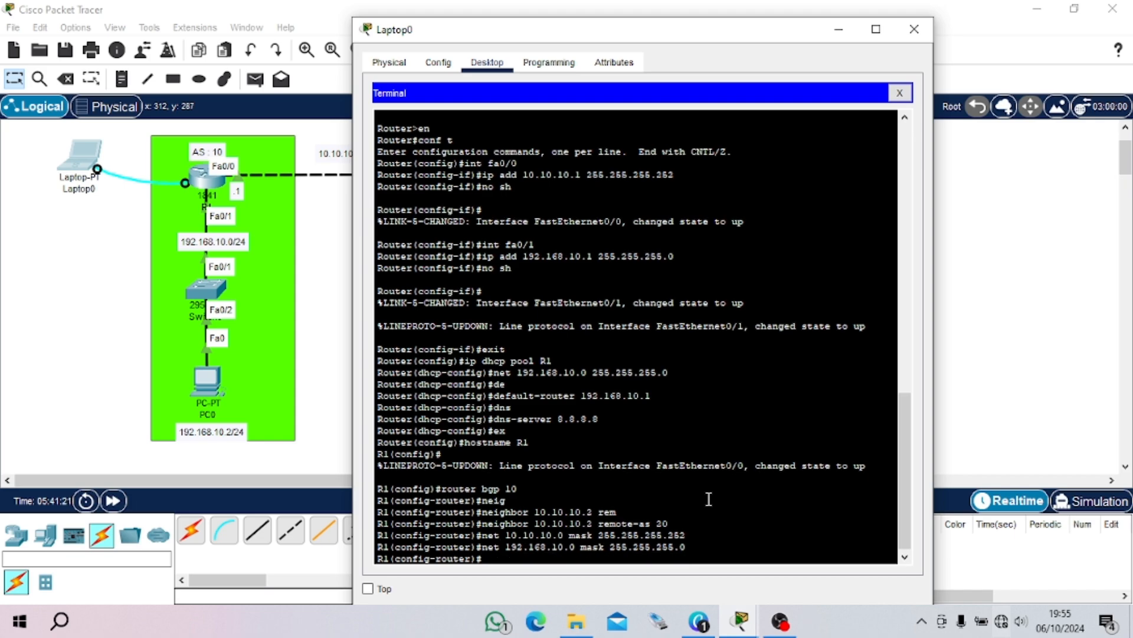
text(ex)
key(Return)
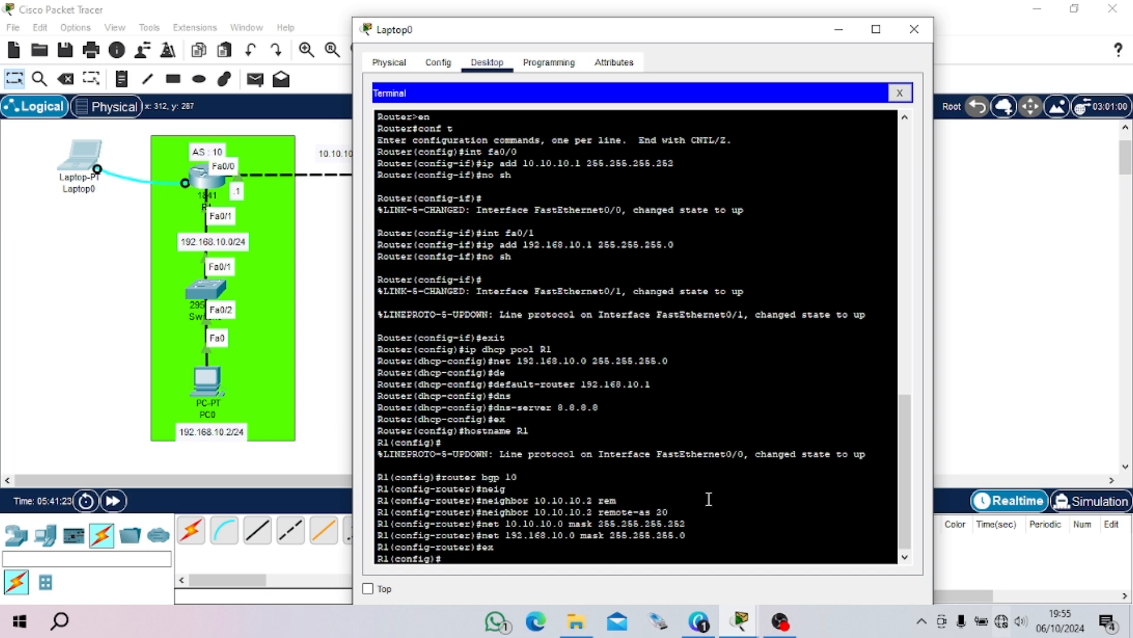
click(913, 31)
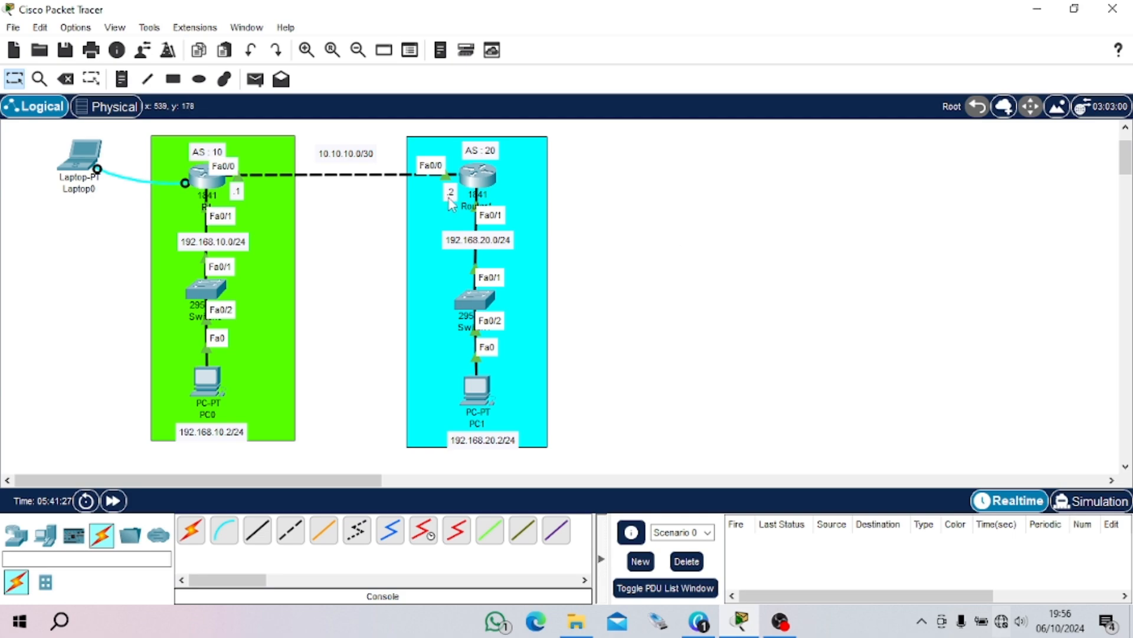
Delete the console cable between Laptop0 and R1 and move Laptop0 beside the AS 20 area near its router
click(66, 78)
click(127, 177)
click(14, 79)
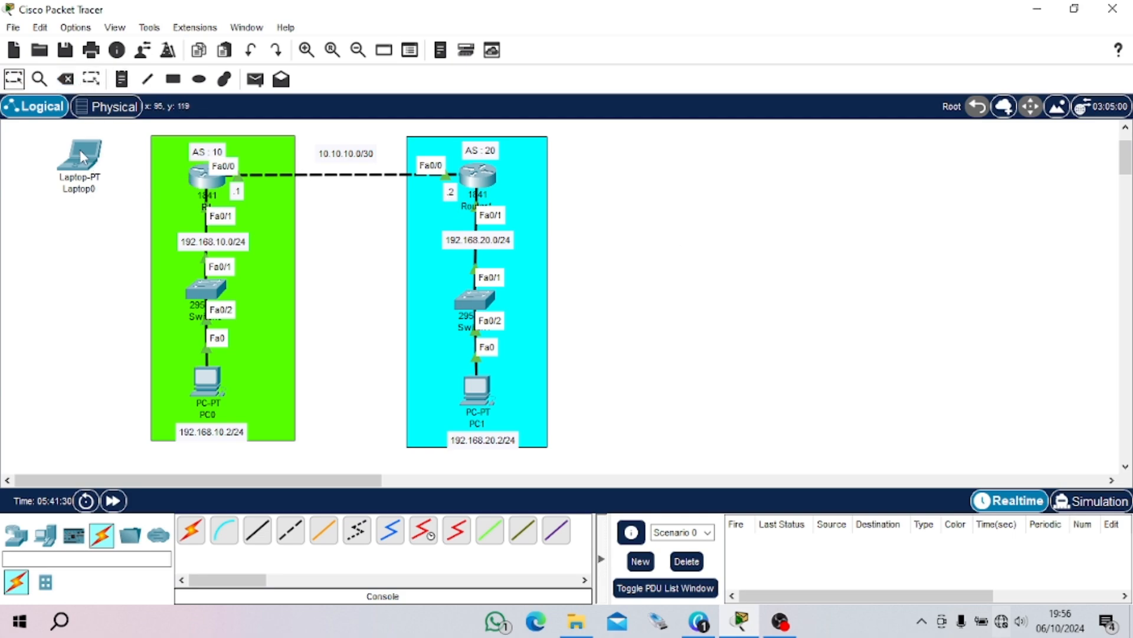
drag(83, 157, 612, 171)
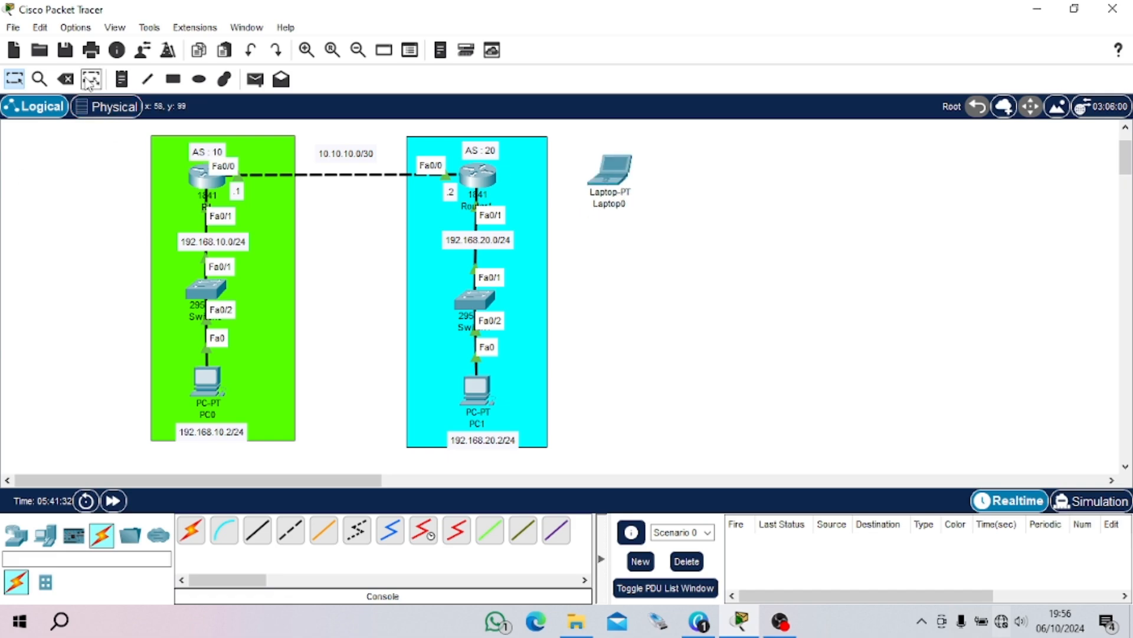
Connect a console cable from the AS 20 router's console port to Laptop0's RS 232 port
click(224, 529)
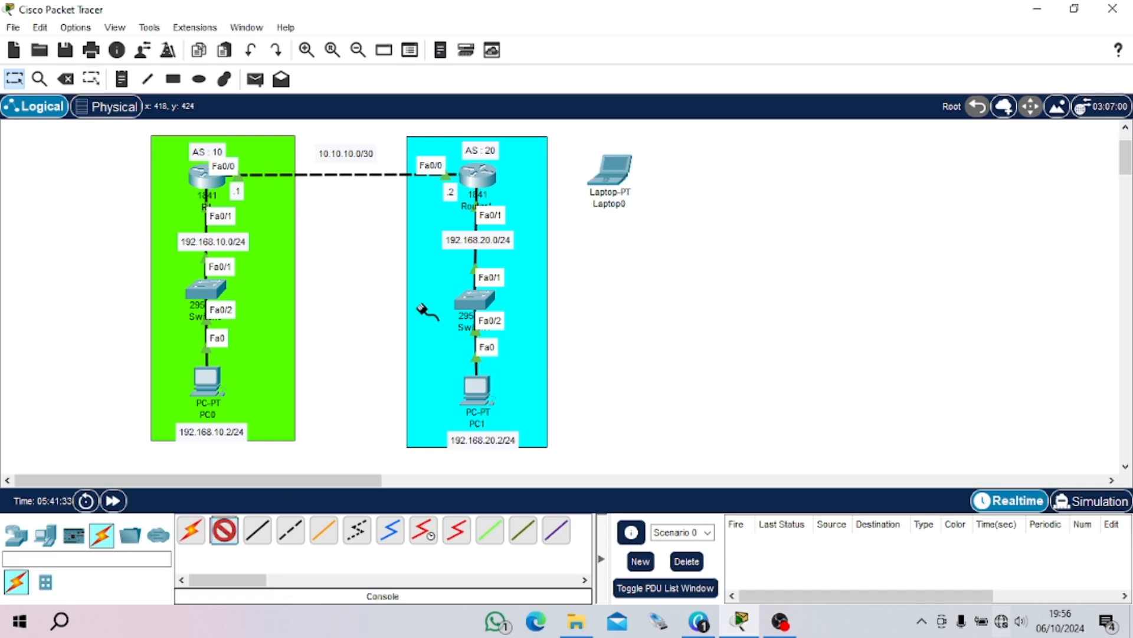
click(469, 180)
click(501, 201)
click(631, 174)
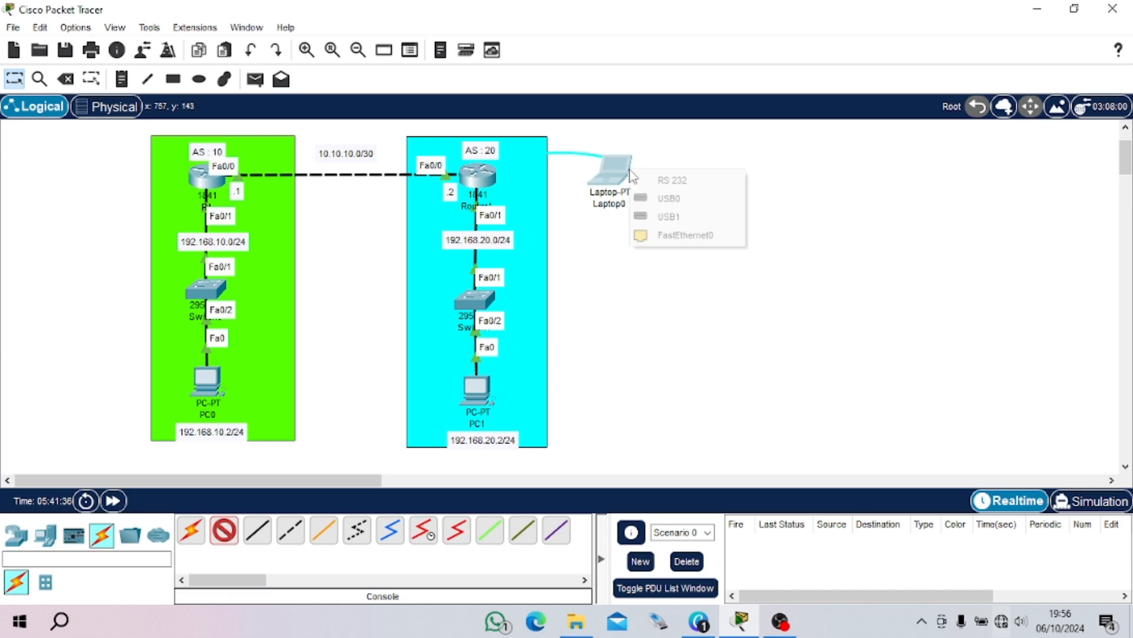
click(662, 195)
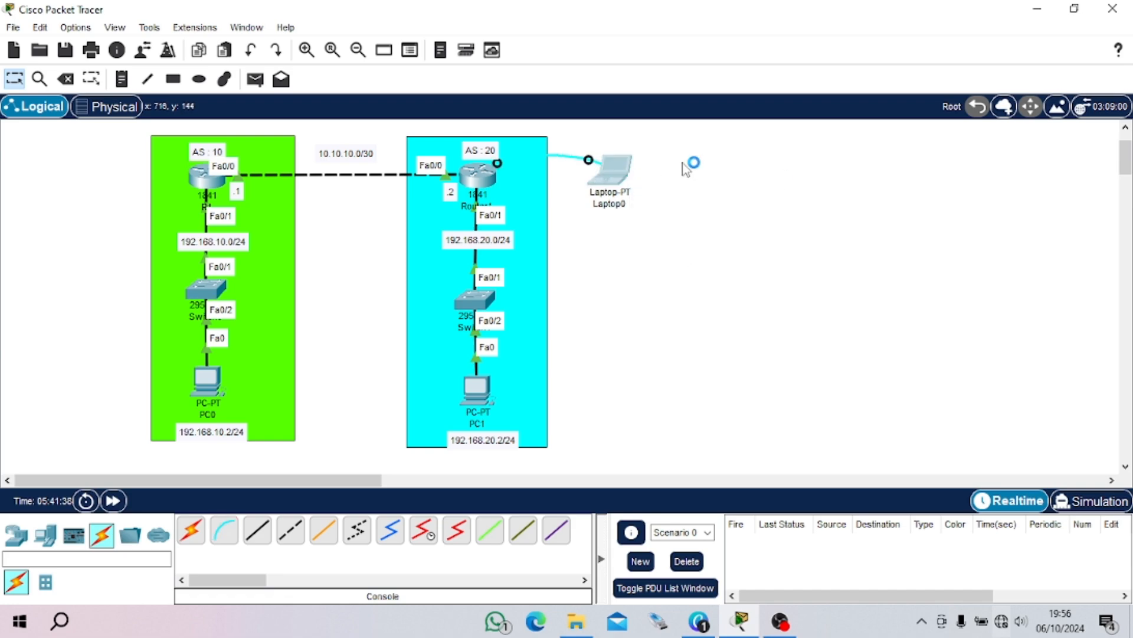
Open Laptop0's terminal session to R2 with the default port settings and move its window clear of the topology
click(613, 168)
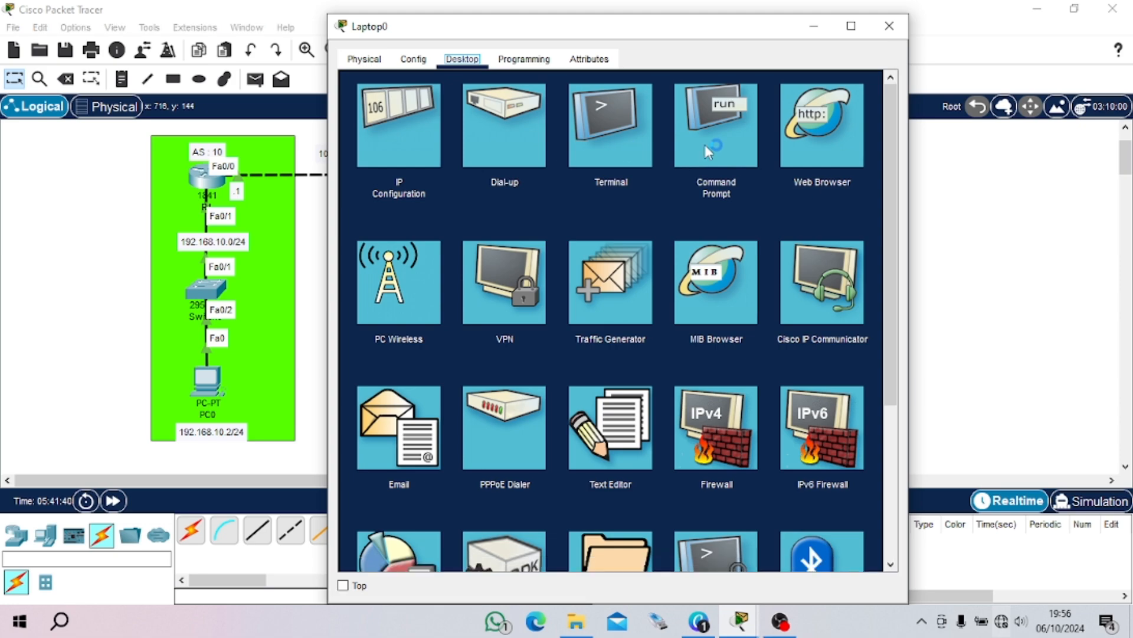
click(624, 147)
click(826, 245)
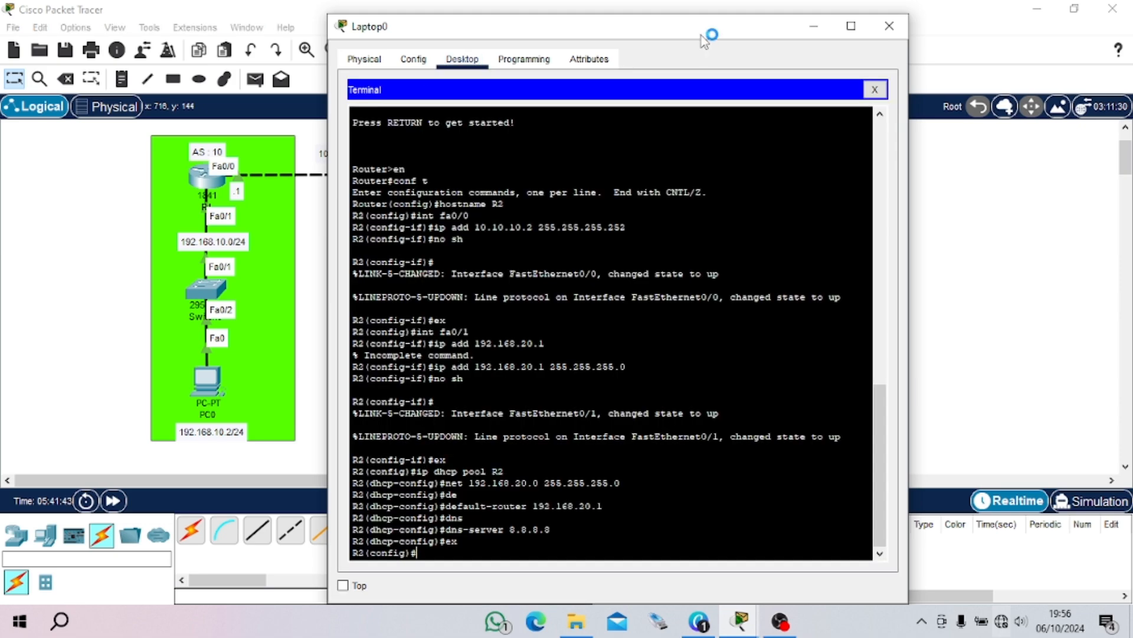
drag(702, 35, 927, 39)
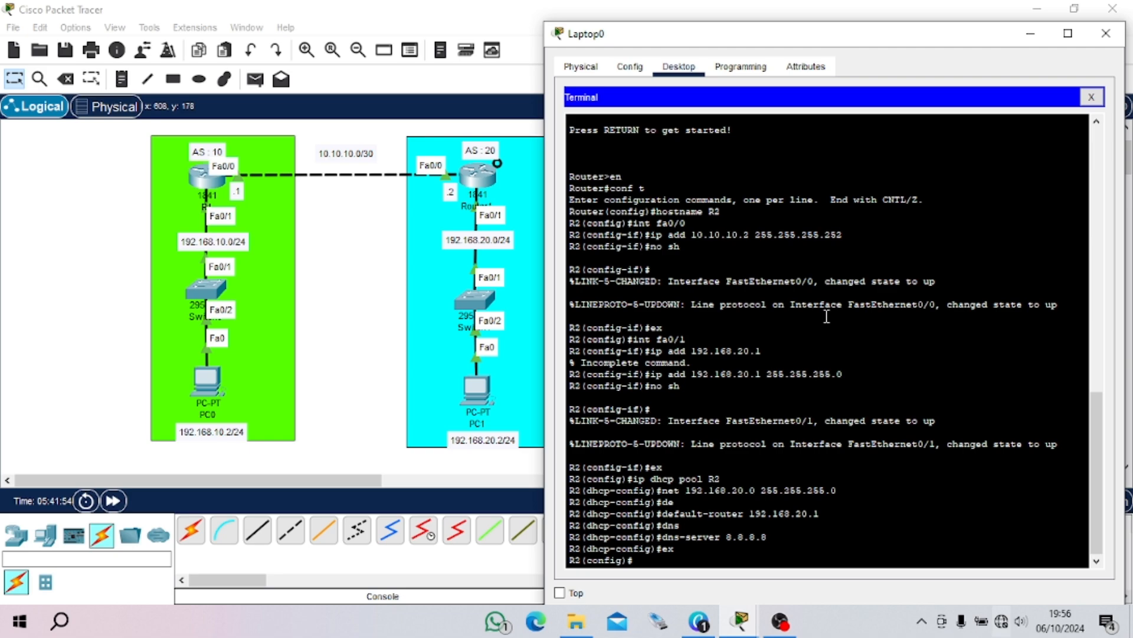
Start BGP routing on R2 with router bgp 20 and declare 10.10.10.1 as its neighbor with remote-as 10
text(router bgp 20)
key(Return)
text(net)
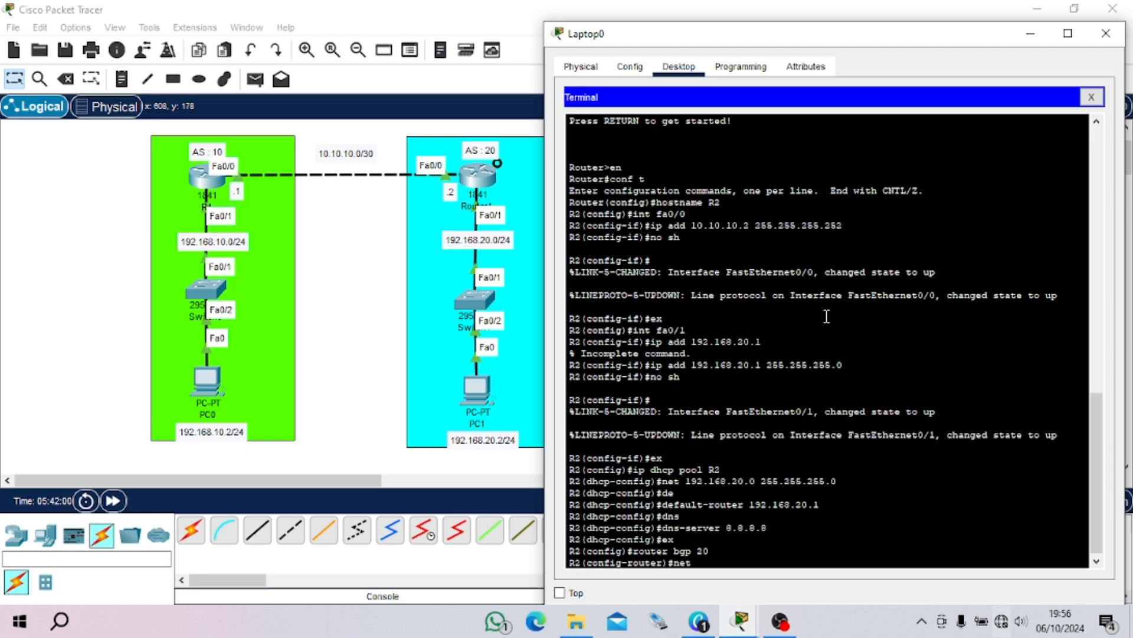
key(BackSpace)
key(BackSpace)
text(ei)
key(Tab)
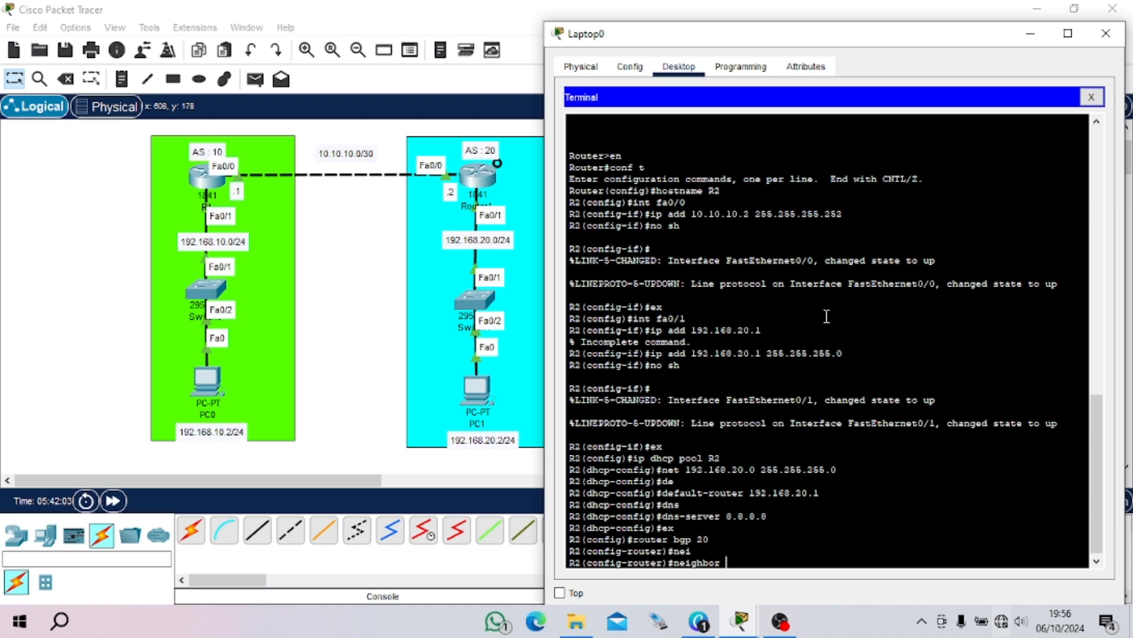
text(10.10.10.1 re)
key(Tab)
text(10)
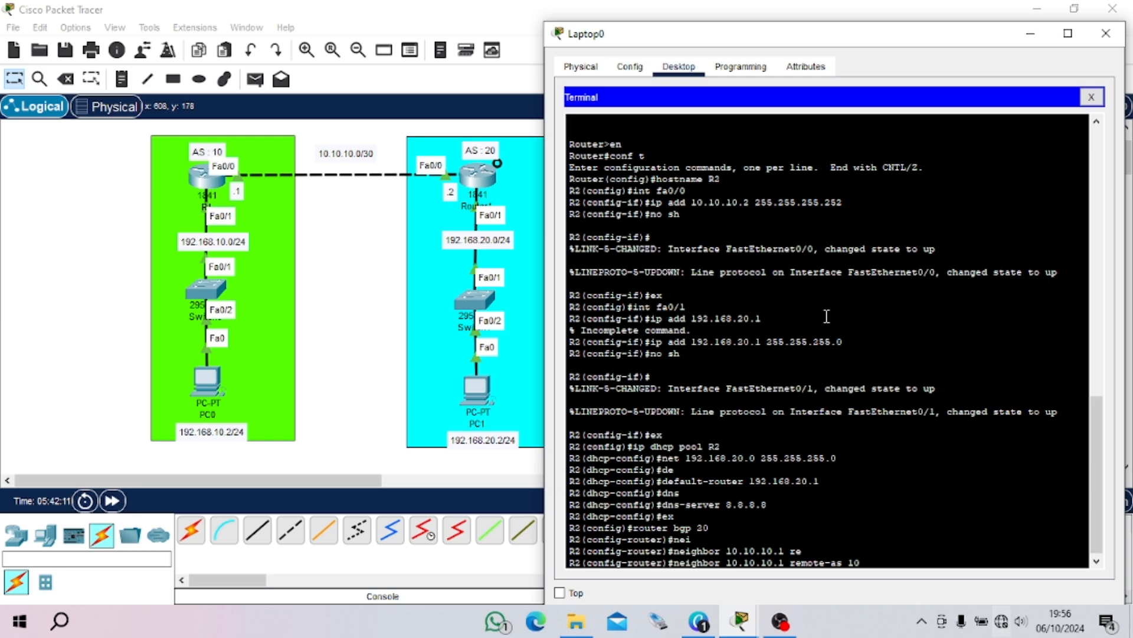
key(Return)
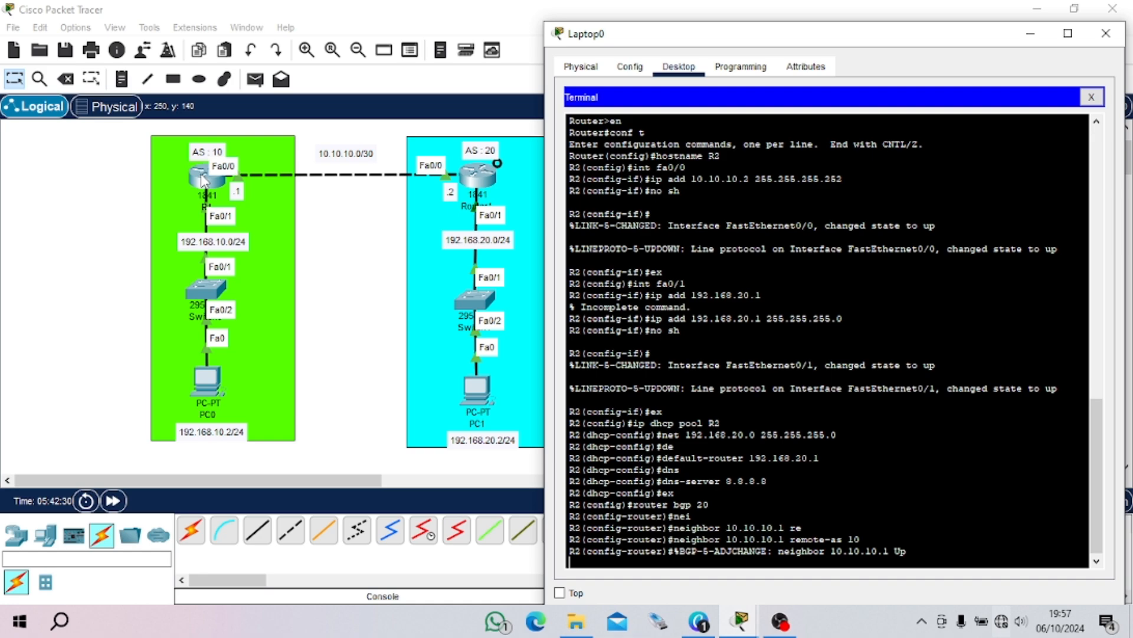
key(Return)
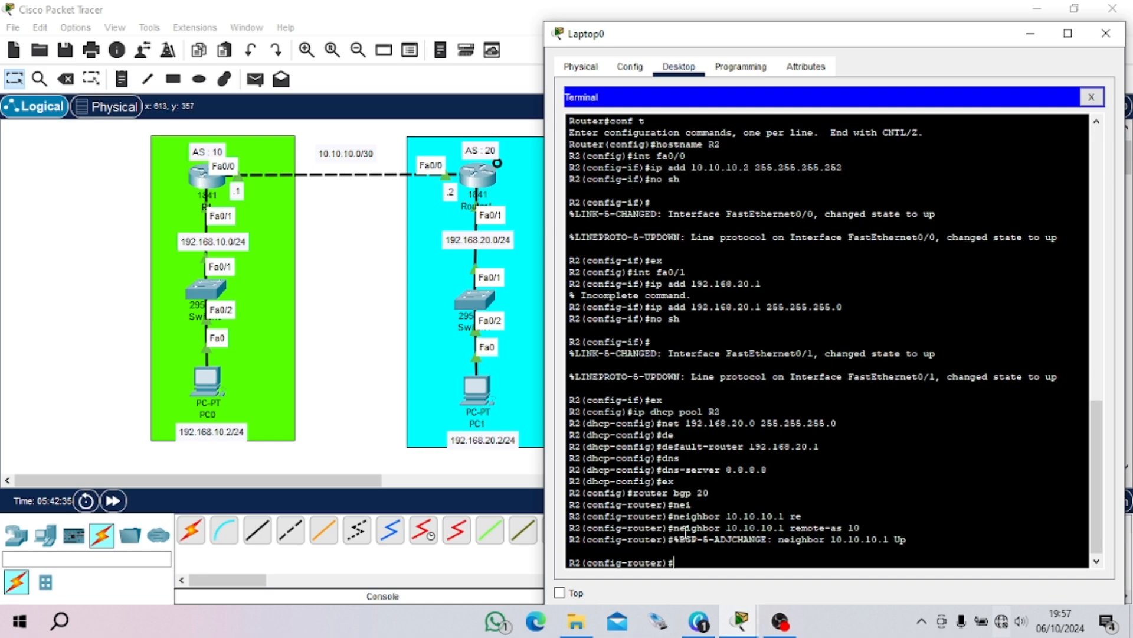
Advertise the network 10.10.10.0 with mask 255.255.255.252 in R2's BGP configuration
text(net)
text(10.10.10.0 mask)
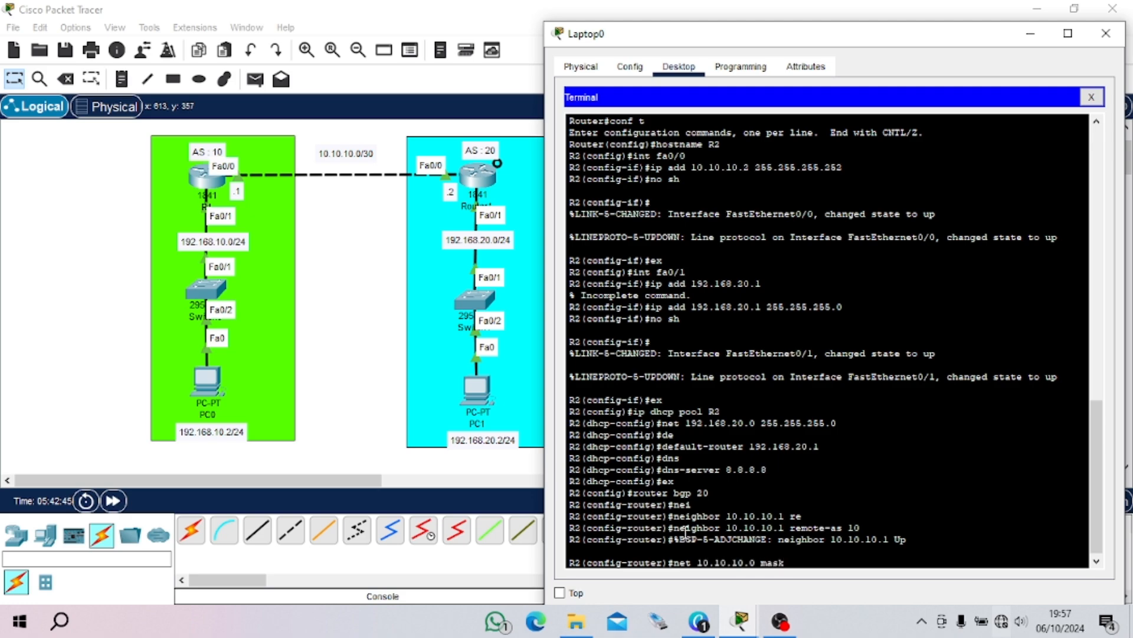
text( 255.255.255.252)
key(Return)
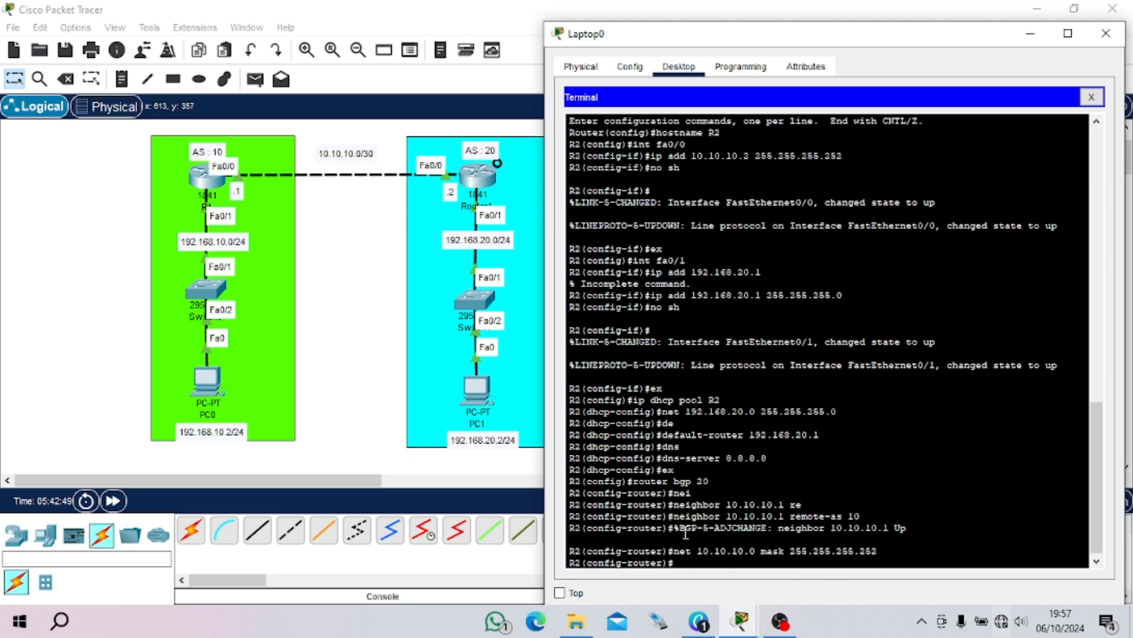
Advertise the network 192.168.20.0 with mask 255.255.255.0 in R2's BGP configuration and exit BGP configuration mode
text(net)
key(Up)
key(Left)
key(Left)
key(Left)
key(Left)
key(Left)
key(Left)
key(Left)
key(Left)
key(Left)
key(Left)
key(Left)
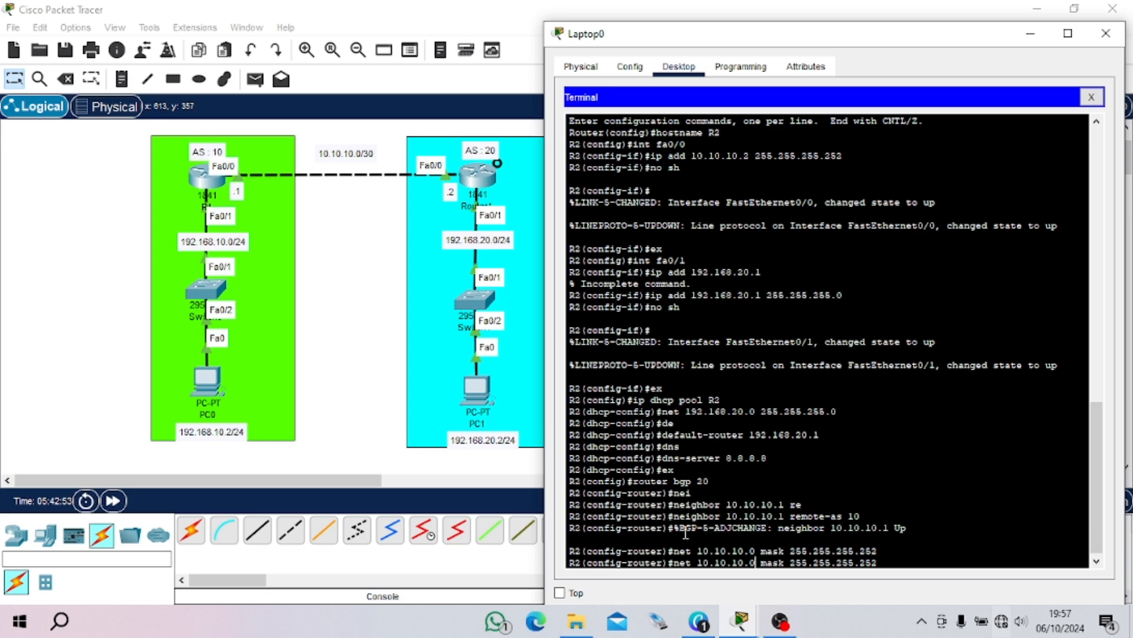
key(BackSpace)
key(BackSpace)
key(BackSpace)
key(BackSpace)
key(BackSpace)
key(BackSpace)
key(BackSpace)
key(BackSpace)
key(BackSpace)
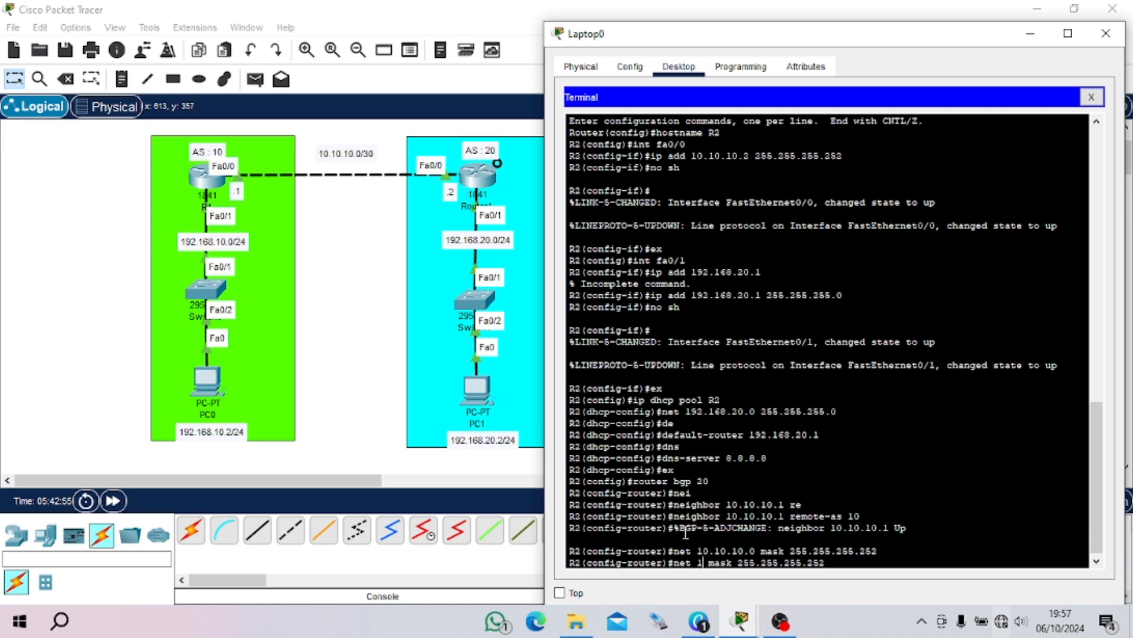
text(92.16)
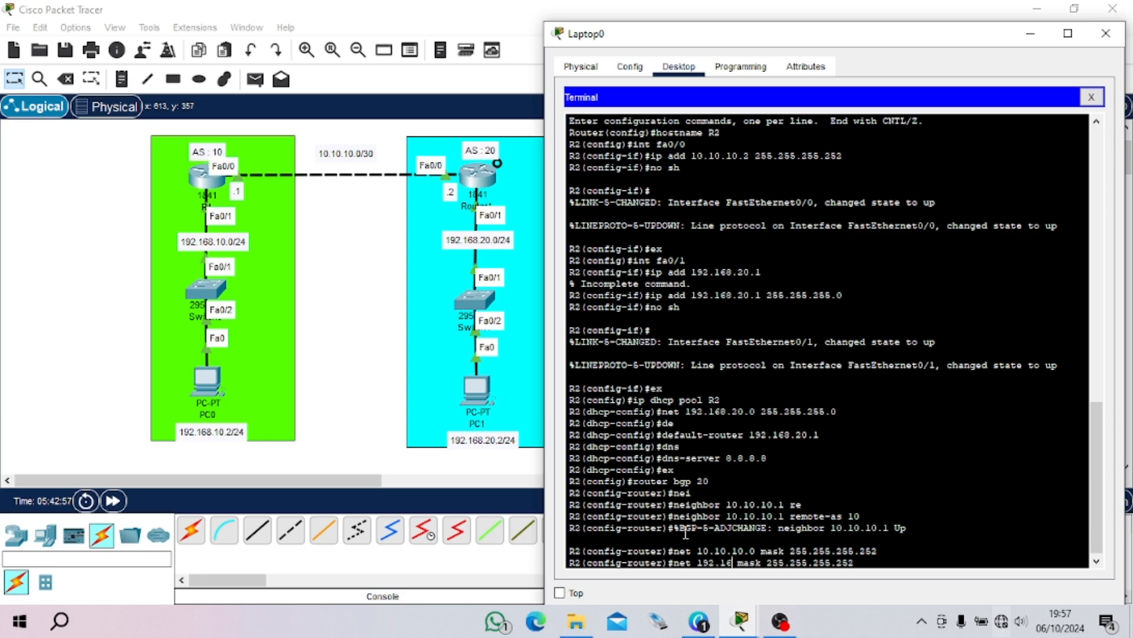
text(8.)
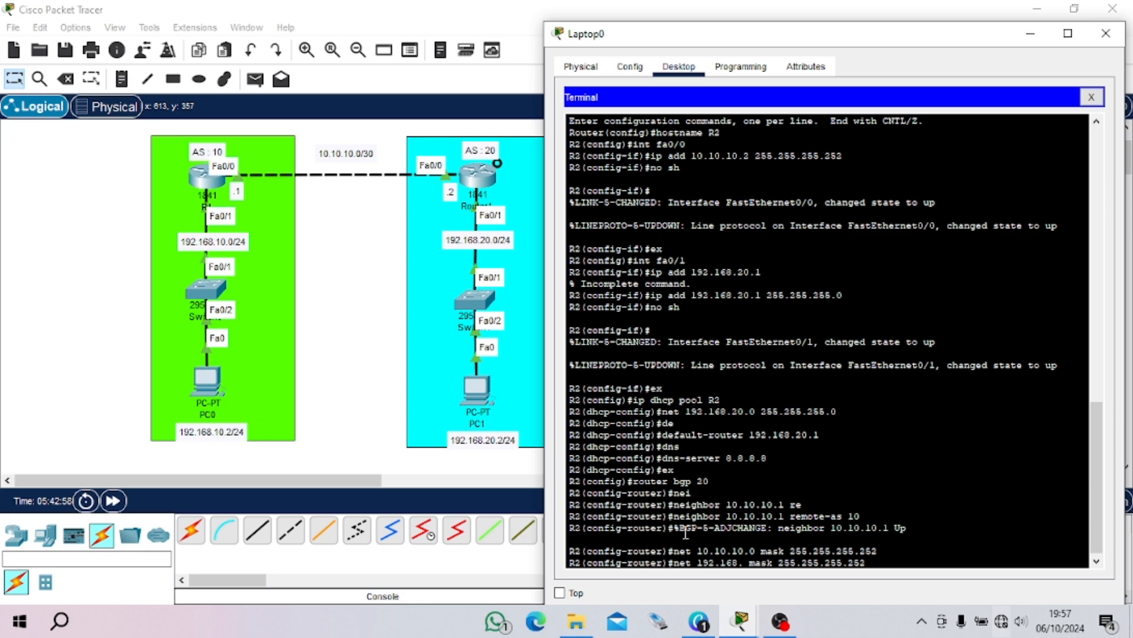
text(20)
text(9)
key(BackSpace)
text(.1)
key(BackSpace)
text(0)
key(BackSpace)
key(BackSpace)
key(BackSpace)
key(Return)
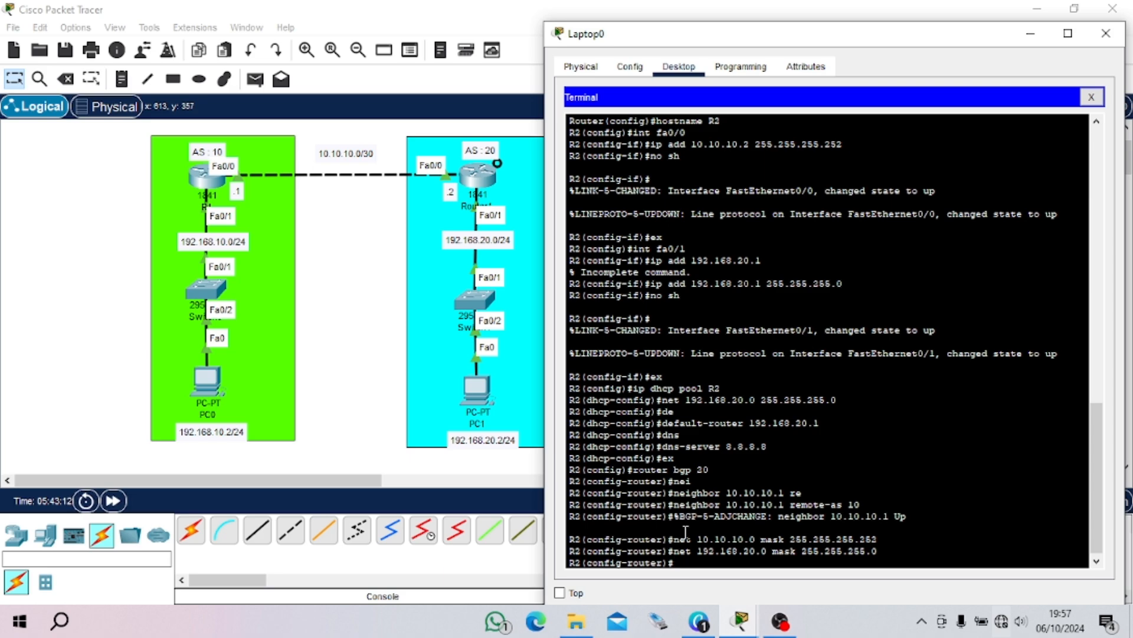
text(ex)
key(Return)
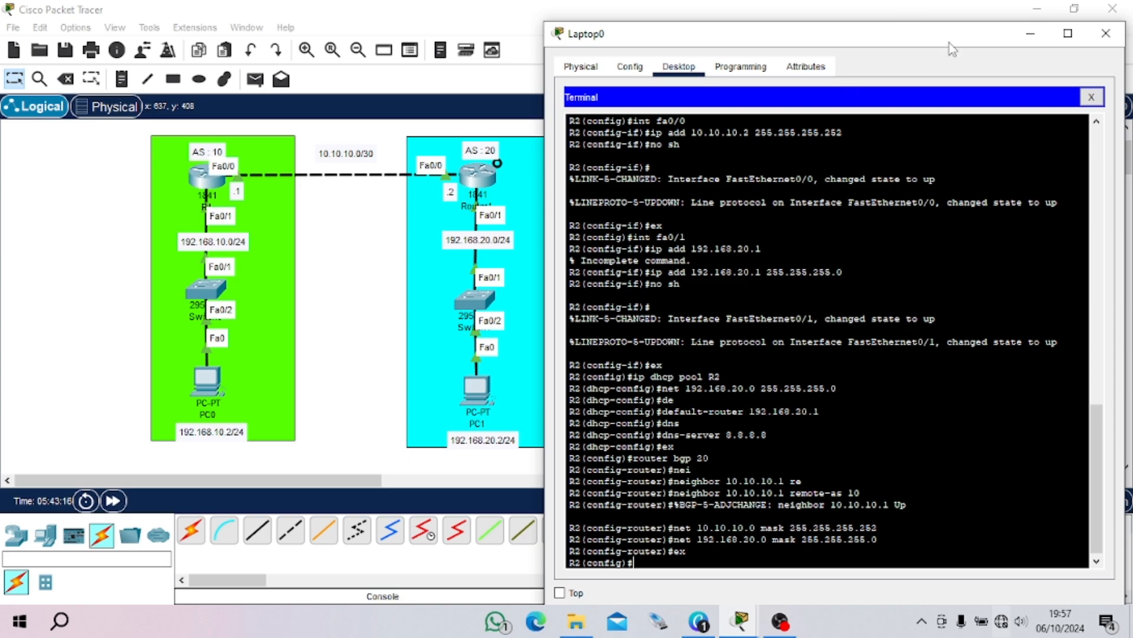
Exit R2's global configuration mode and run sh ip ro to examine the BGP route in its routing table
mouse_move(952, 46)
mouse_down()
mouse_move(974, 40)
mouse_move(955, 43)
mouse_move(964, 35)
mouse_up()
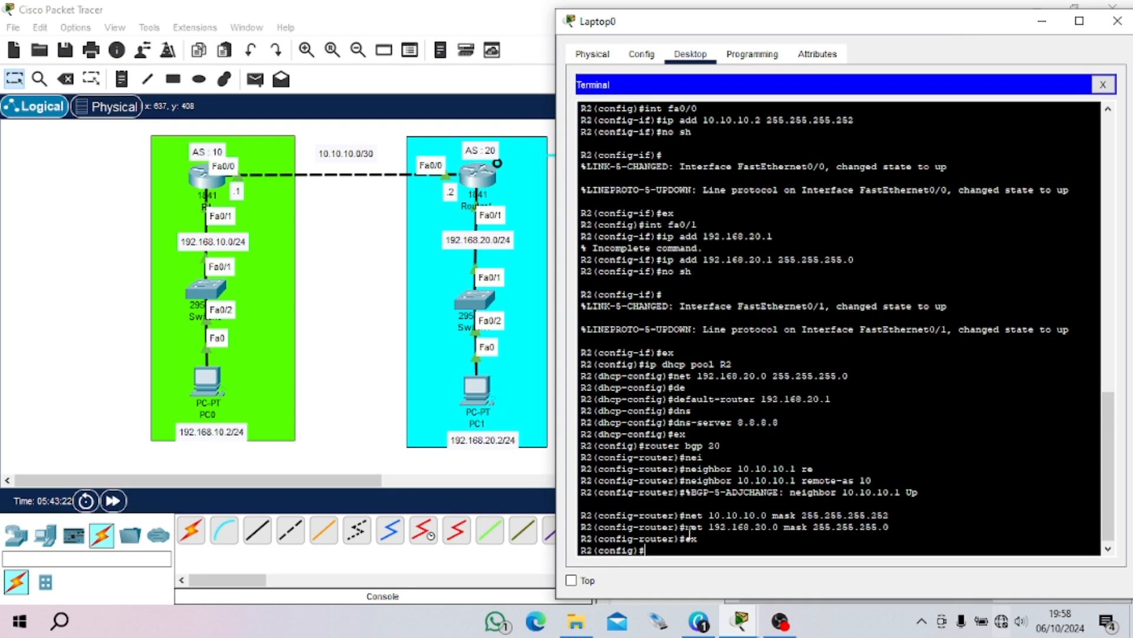
text(x)
key(Return)
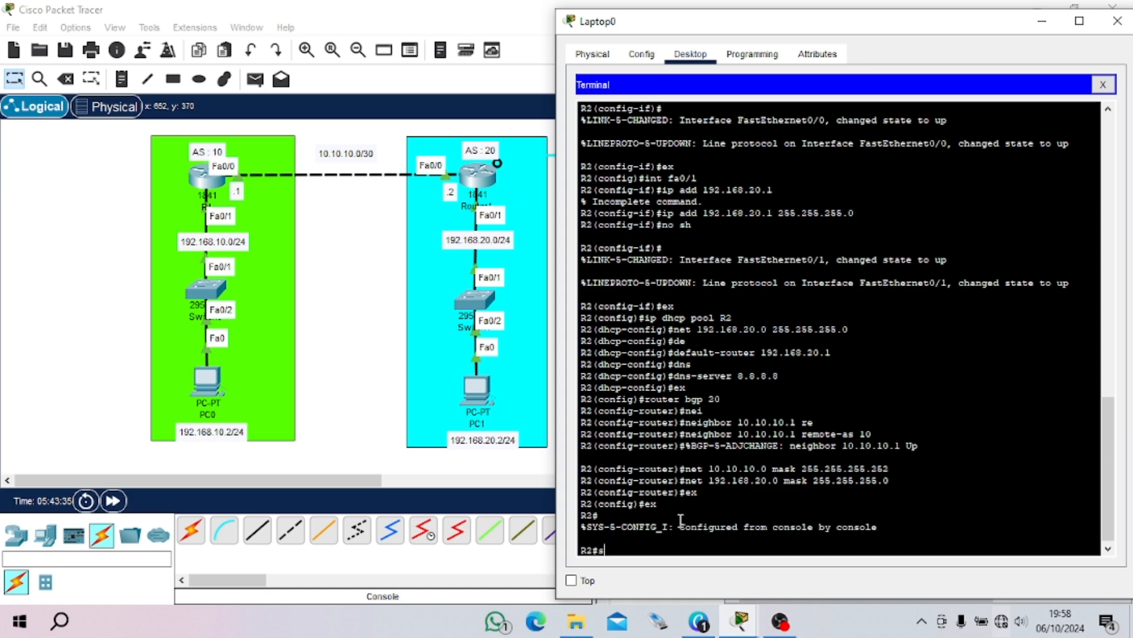
text(h ip ro)
key(Return)
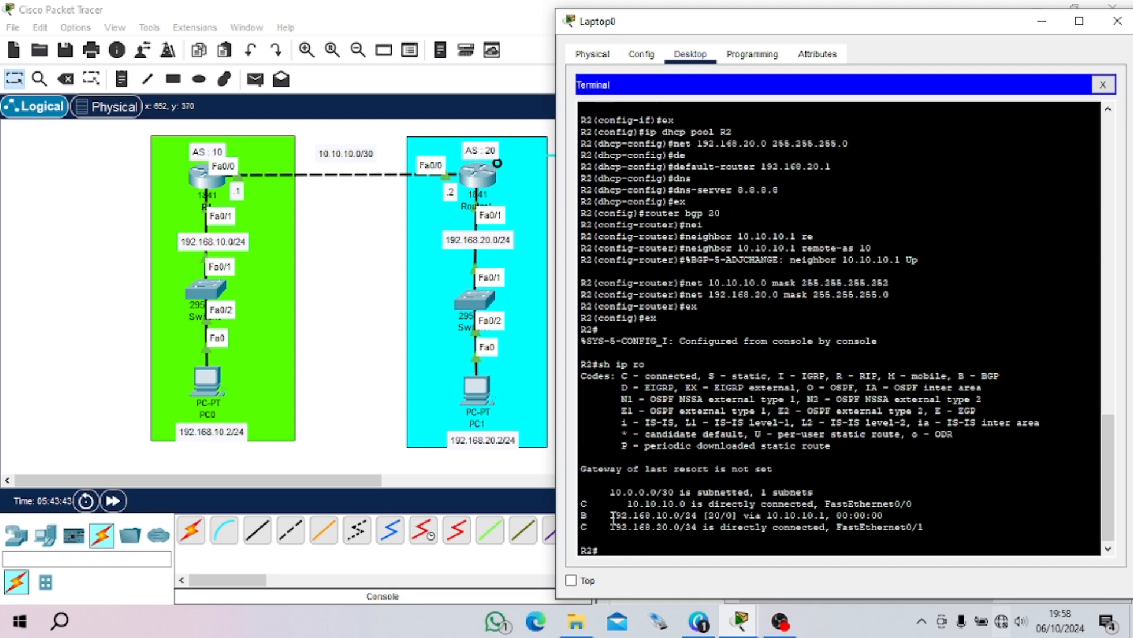
drag(613, 519, 895, 520)
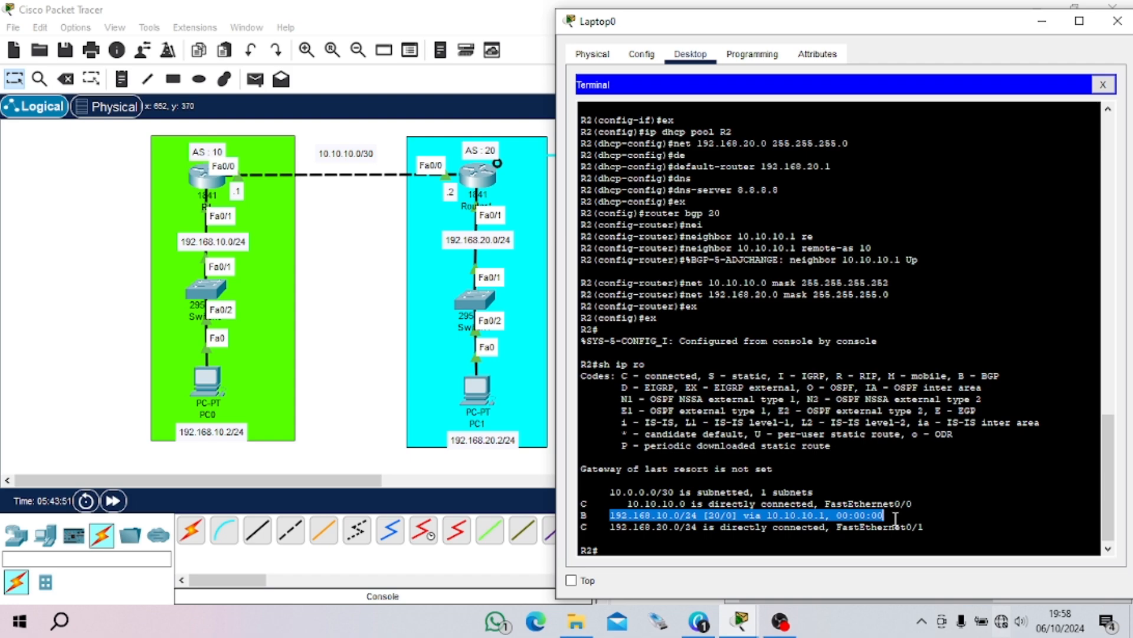
click(748, 515)
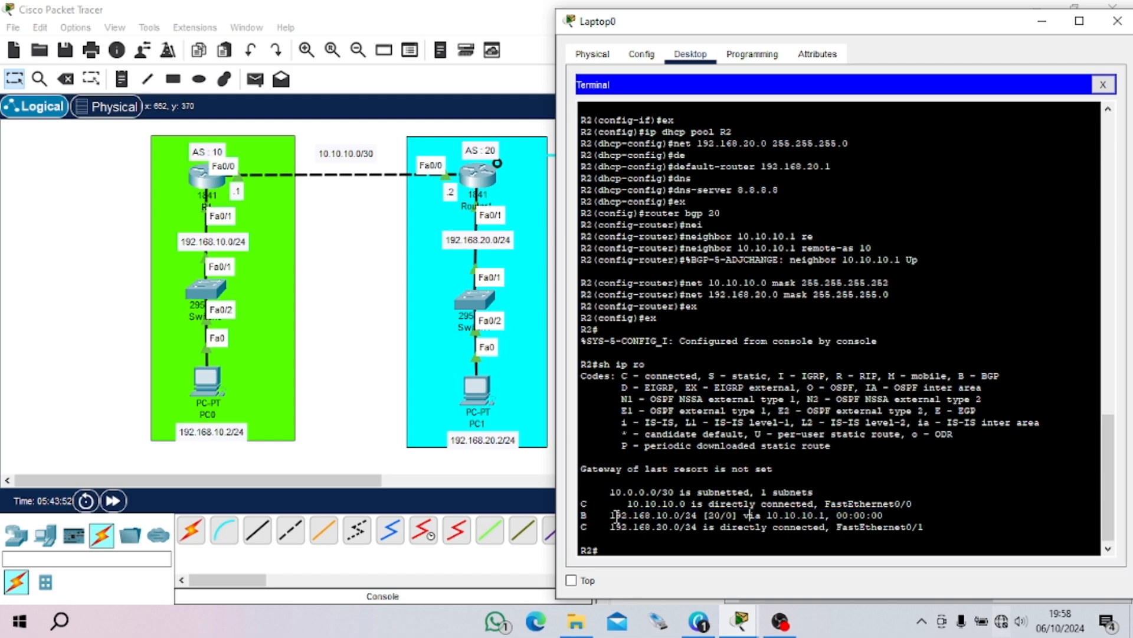
drag(616, 515, 887, 527)
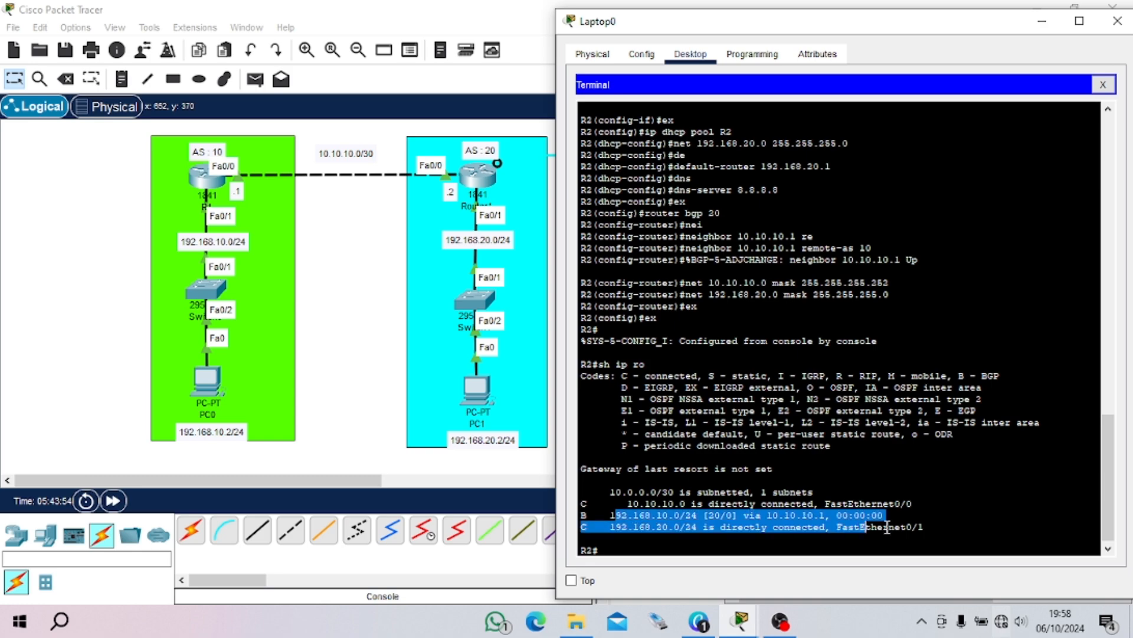
click(887, 527)
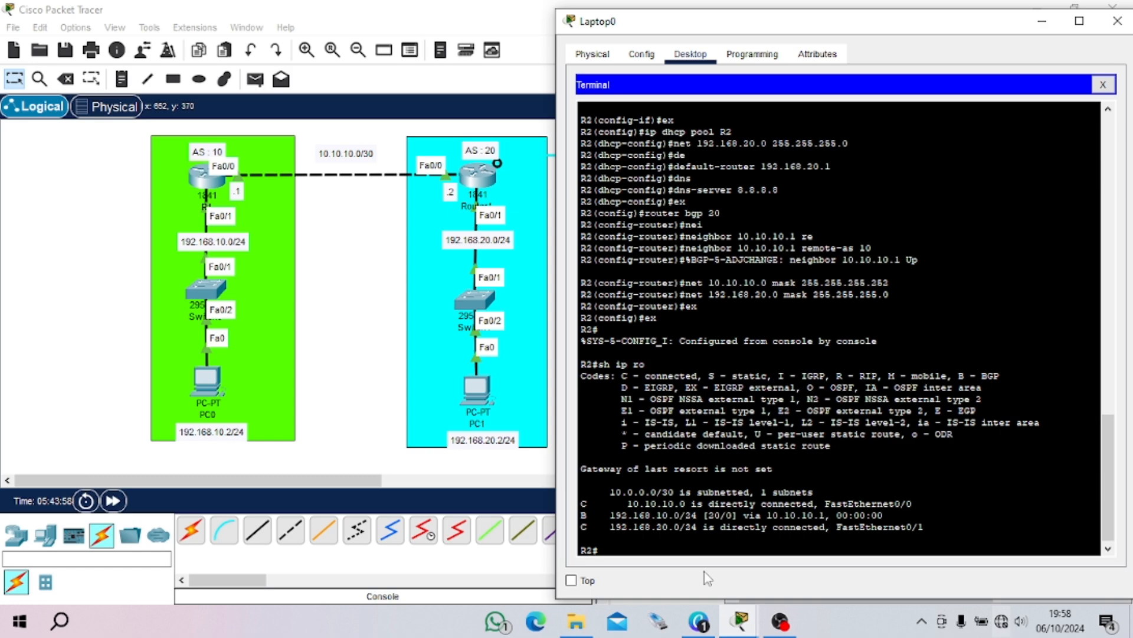
Run sh ip bgp on R2, examine the network and next-hop entries in its BGP table, and close Laptop0's window
text(sh ip bgp)
key(Return)
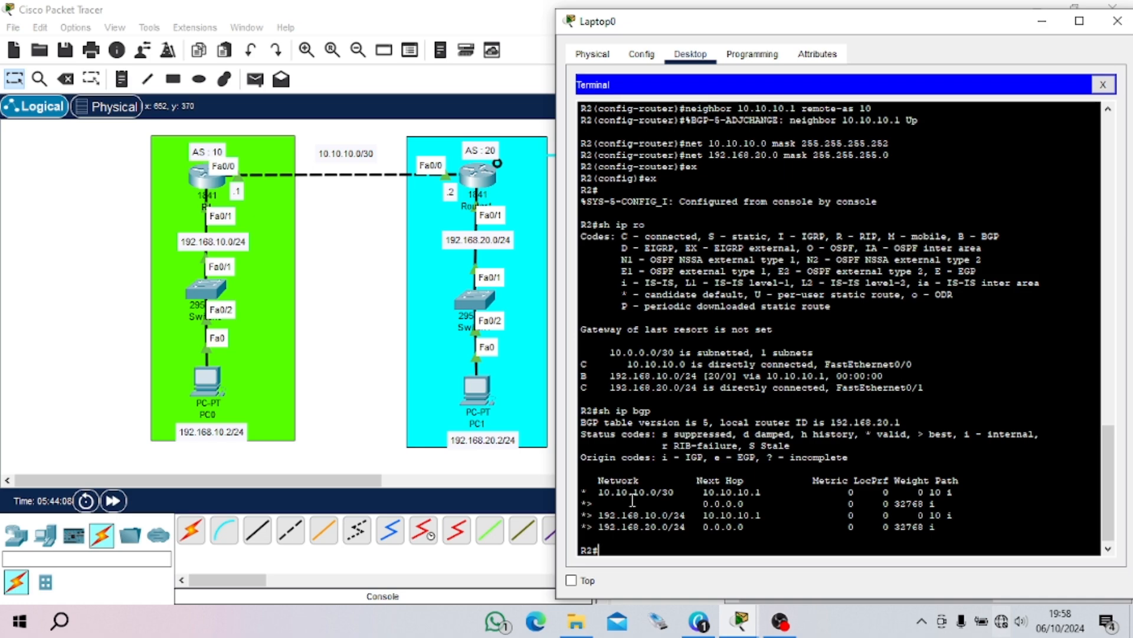
drag(599, 496, 768, 494)
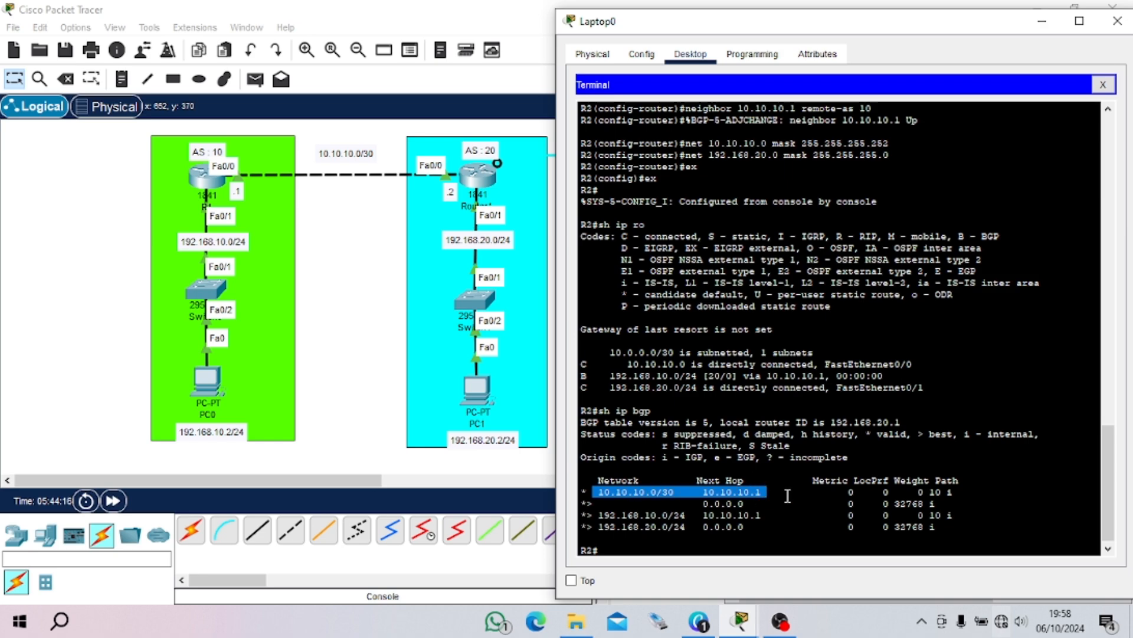
click(679, 527)
drag(594, 516, 817, 518)
drag(688, 518, 787, 519)
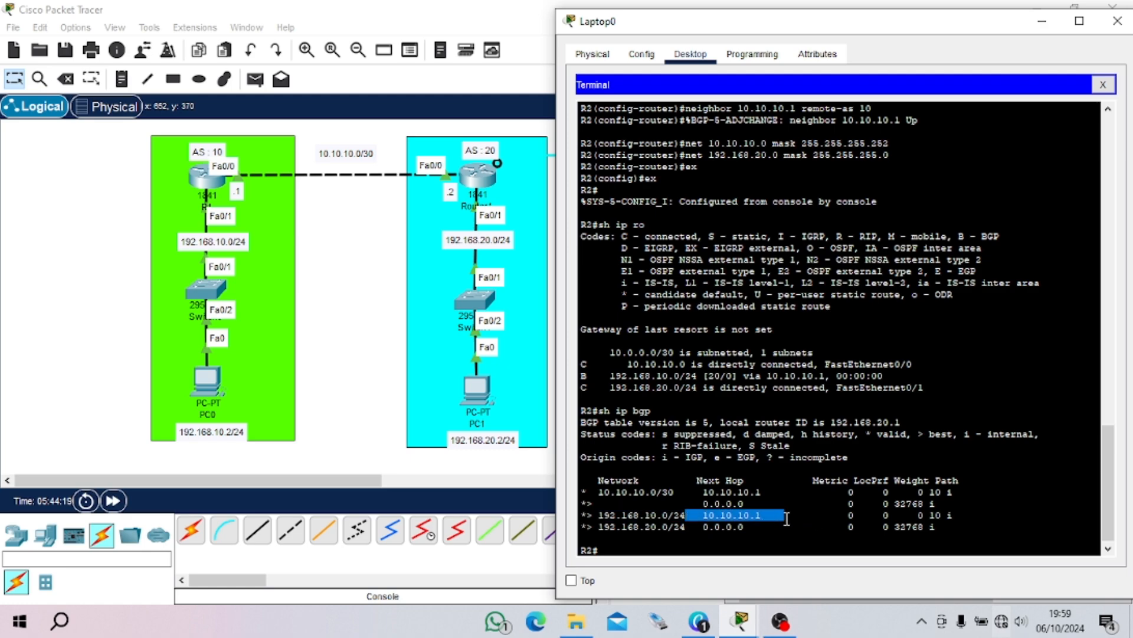
click(777, 543)
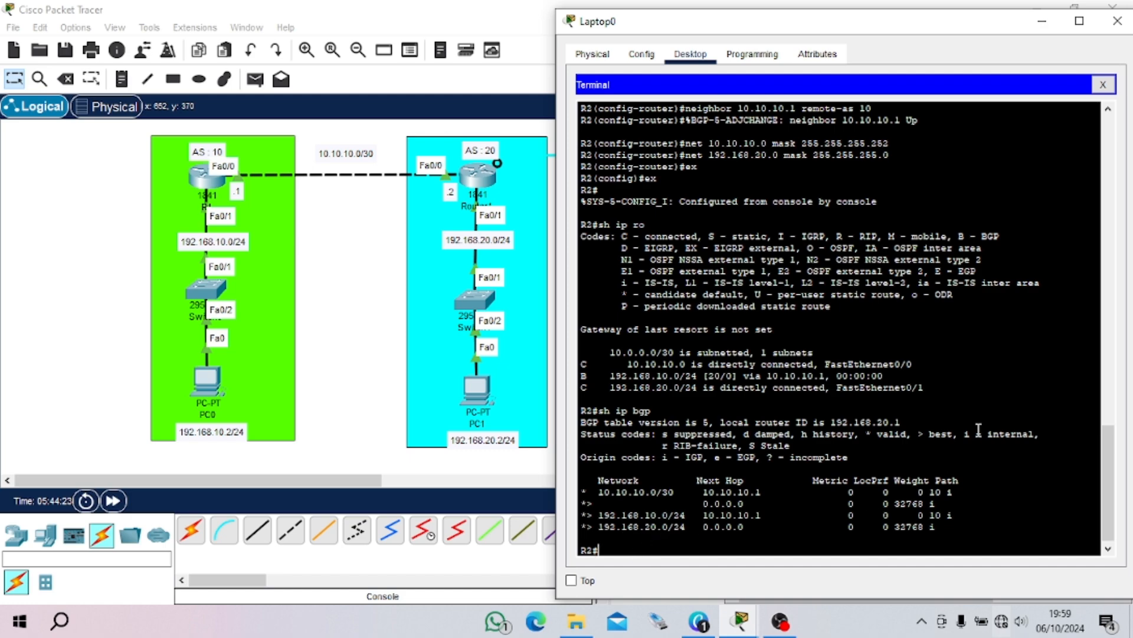
click(1118, 21)
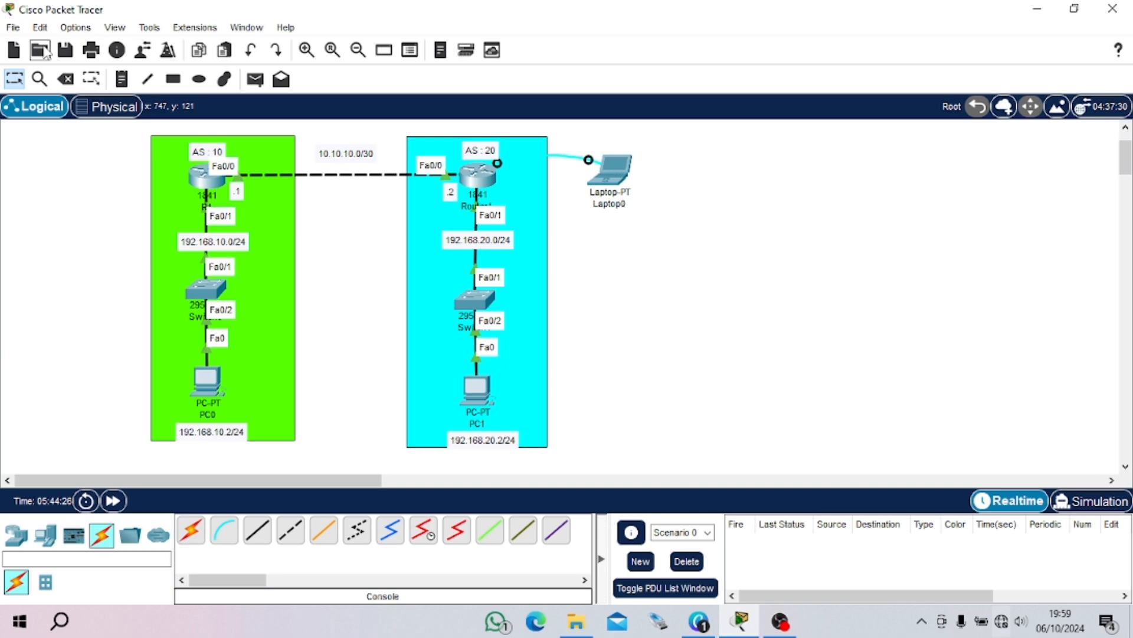
Delete the console cable between Laptop0 and R2 and connect a new console cable from R1 to Laptop0
click(65, 78)
click(565, 158)
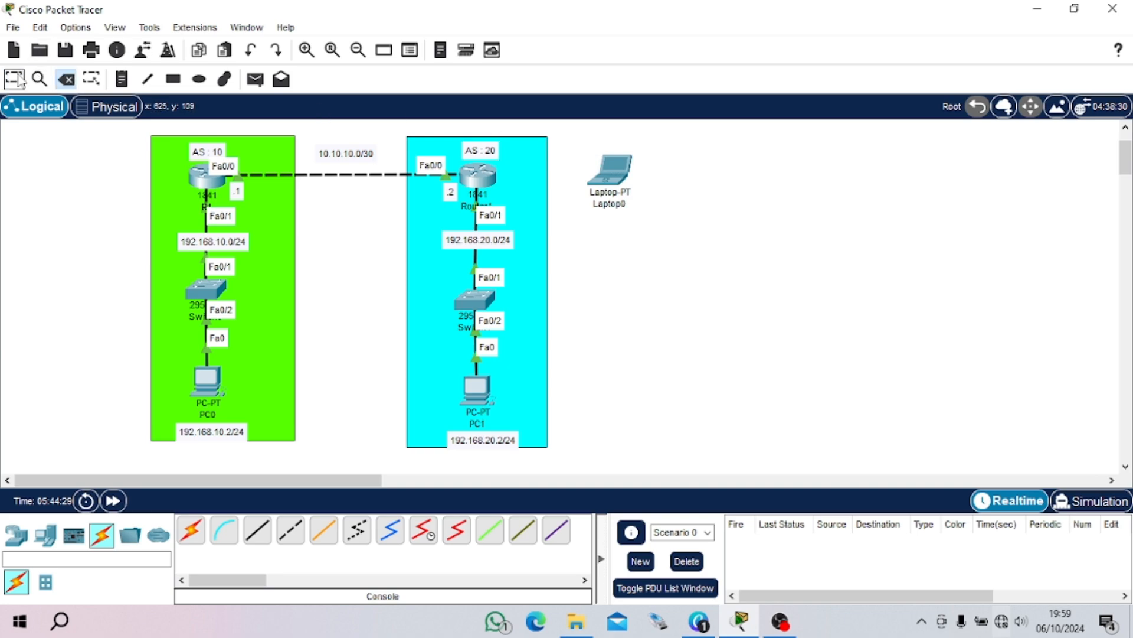
click(18, 79)
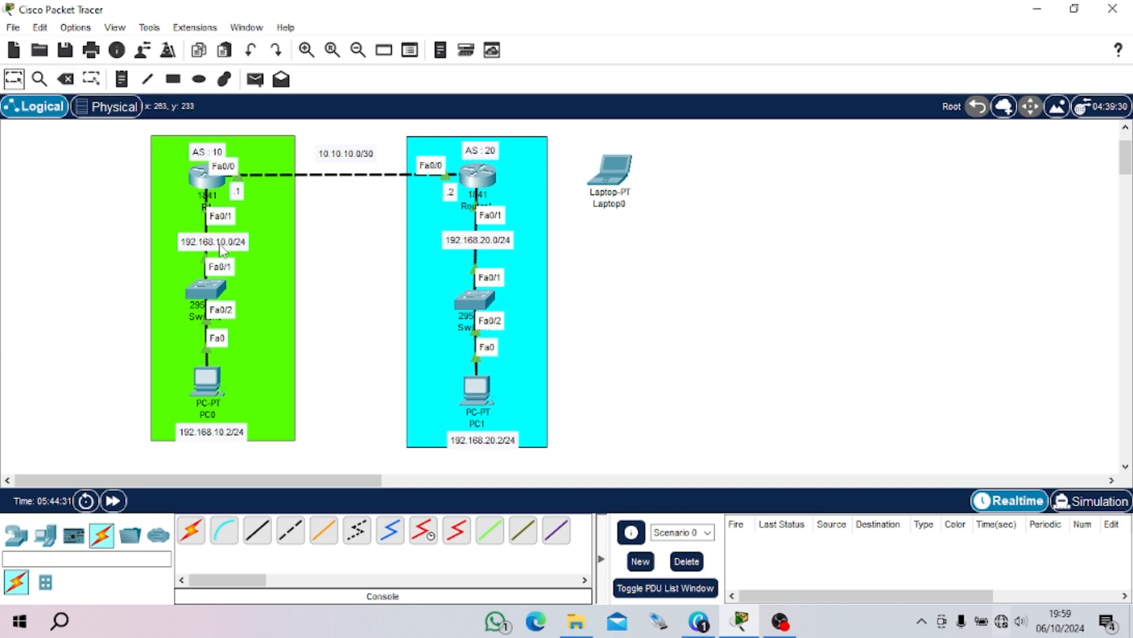
click(224, 529)
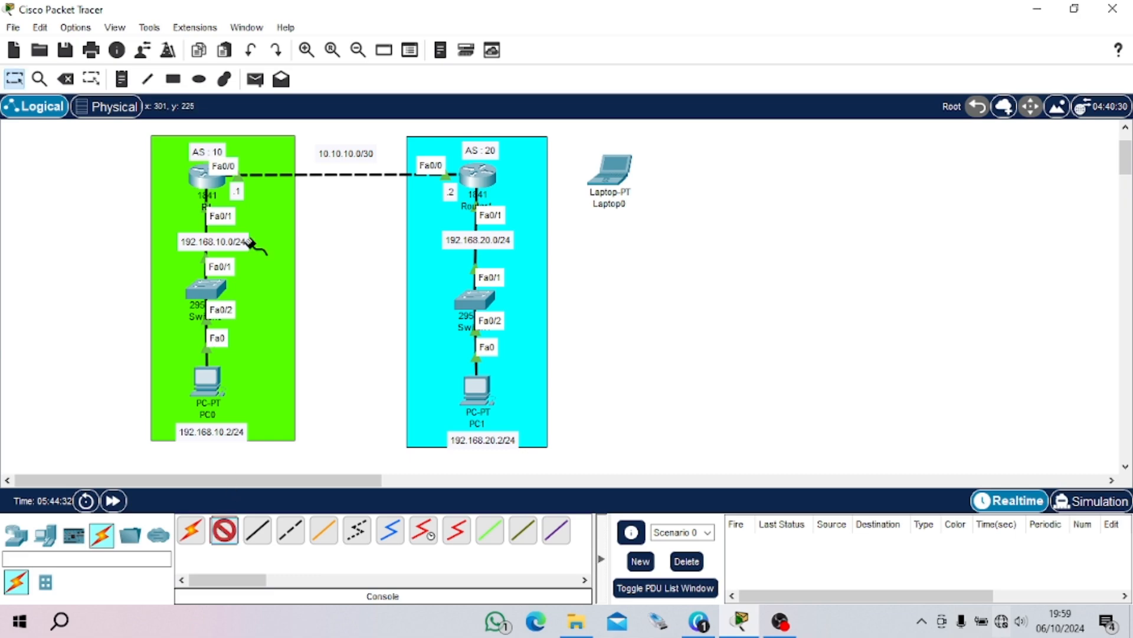
click(200, 179)
click(254, 205)
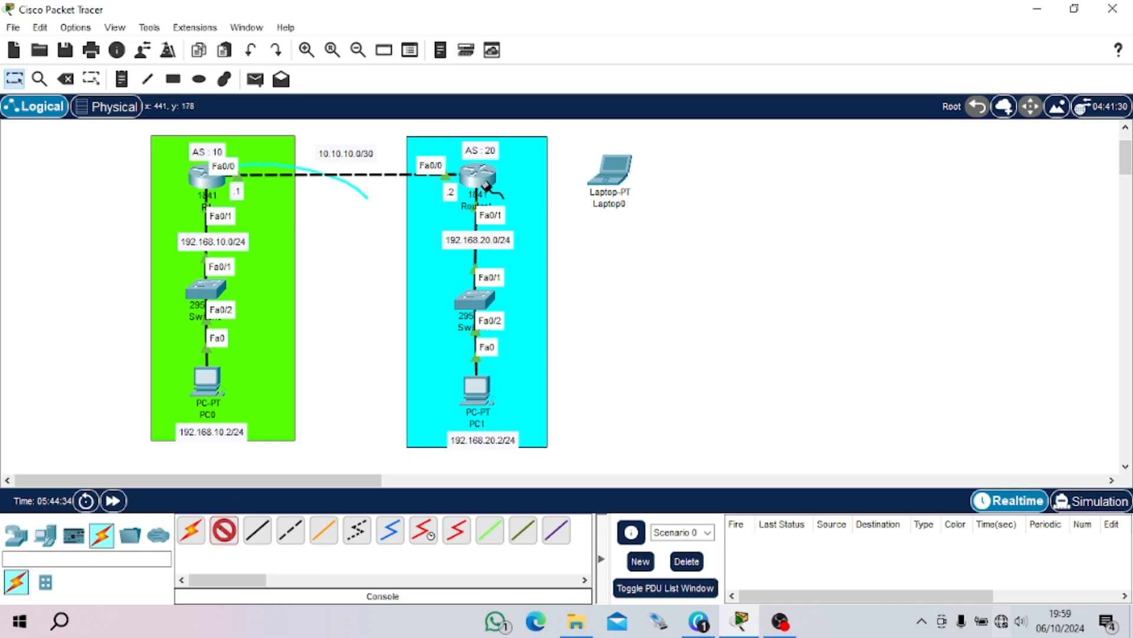
click(615, 170)
click(658, 179)
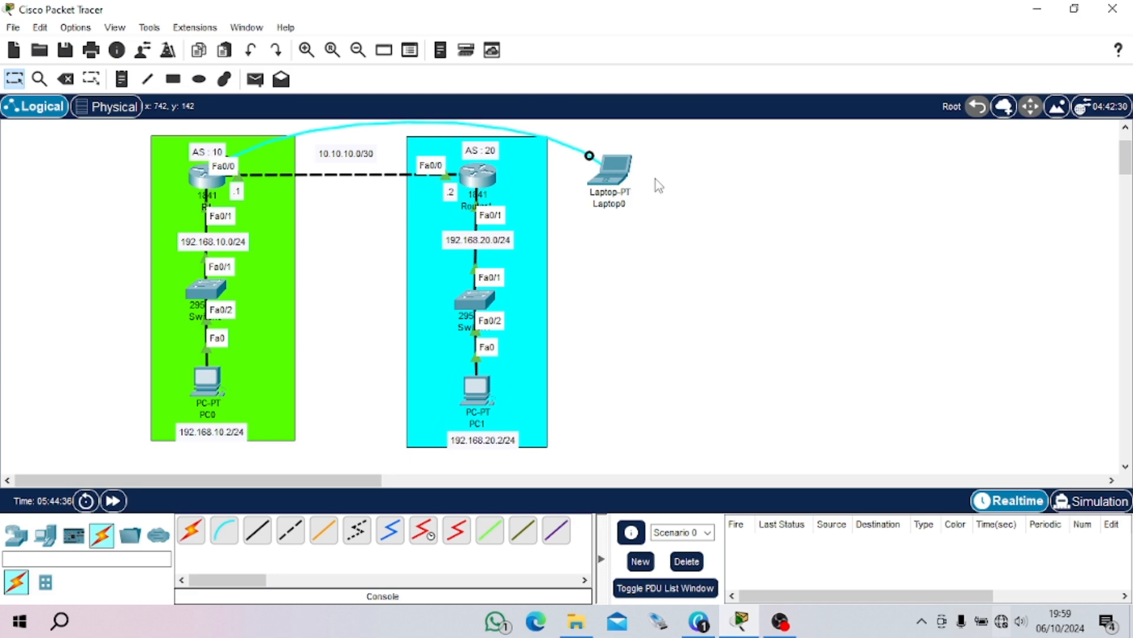
Open a terminal session to R1 on Laptop0 with the default port settings, keeping the topology in view beside it
click(608, 177)
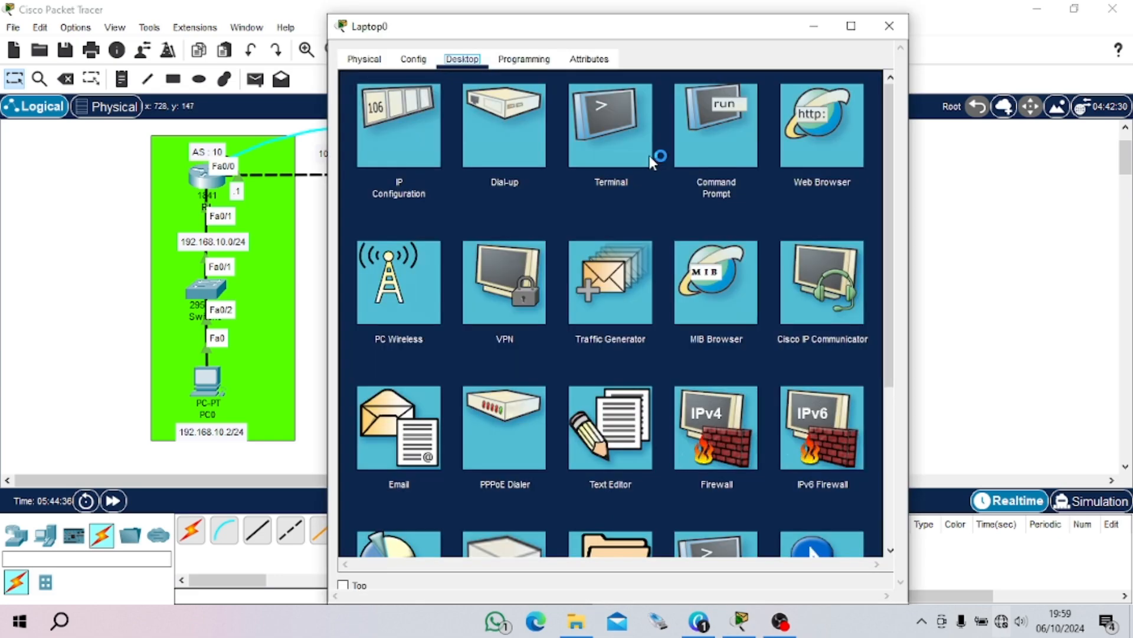
click(649, 154)
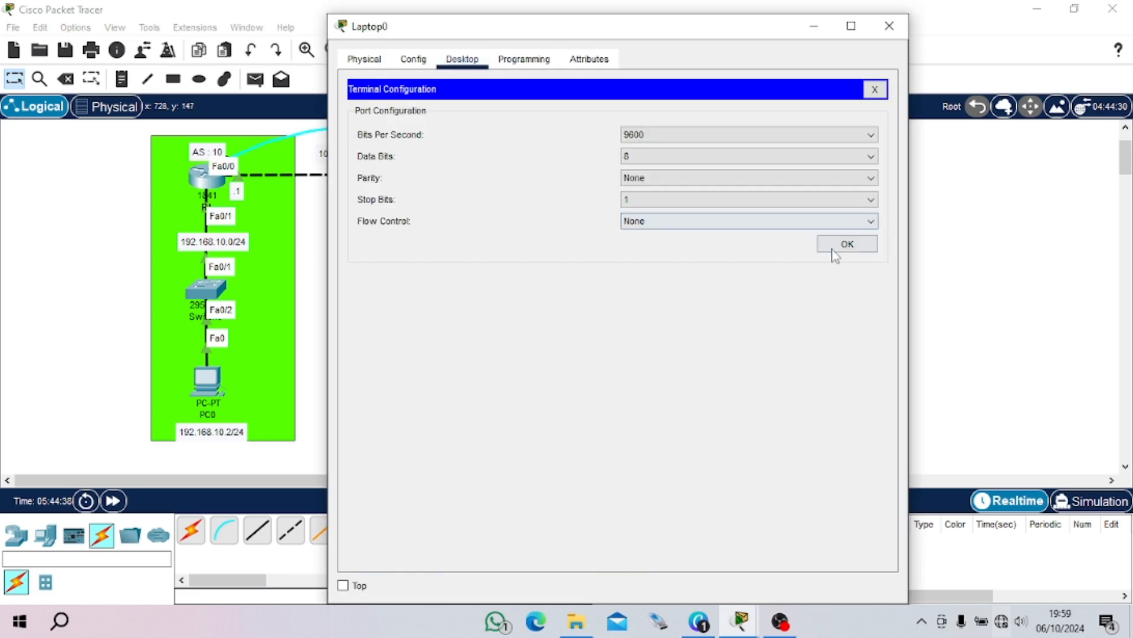
click(837, 244)
drag(725, 30, 948, 39)
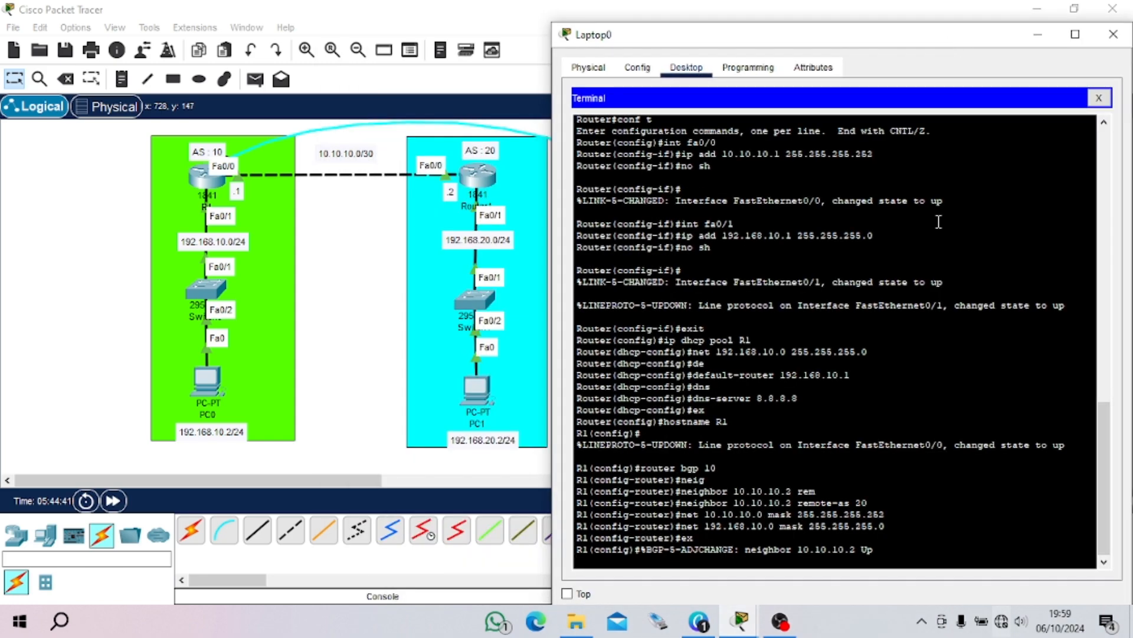
Exit R1's global configuration mode and run sh ip ro to examine the BGP route in its routing table
key(Return)
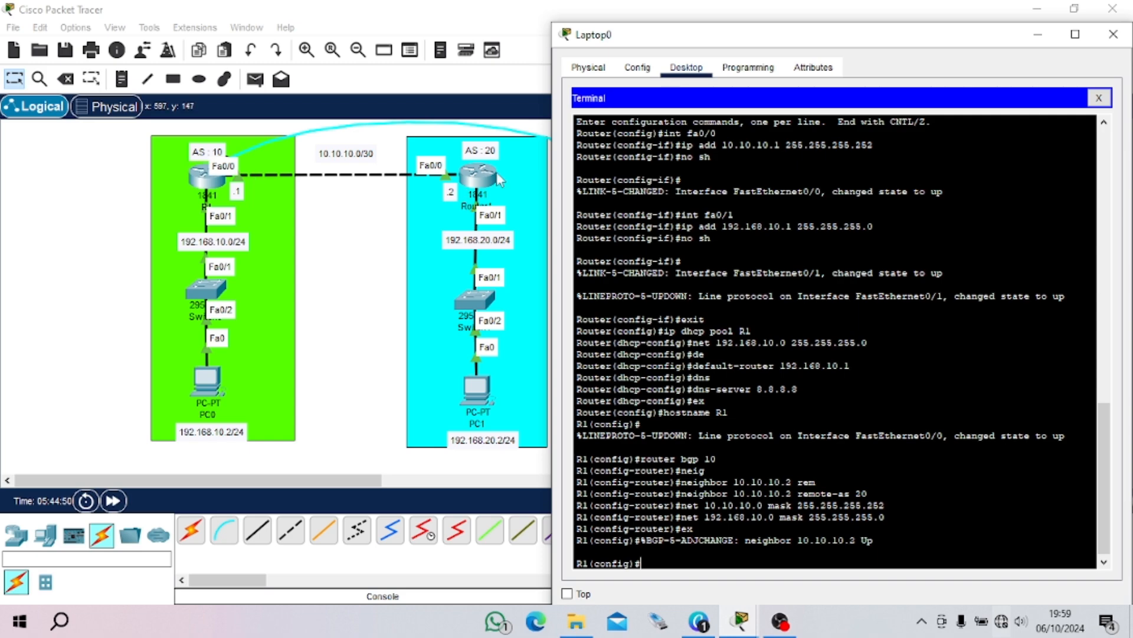
text(ig)#ex)
key(Return)
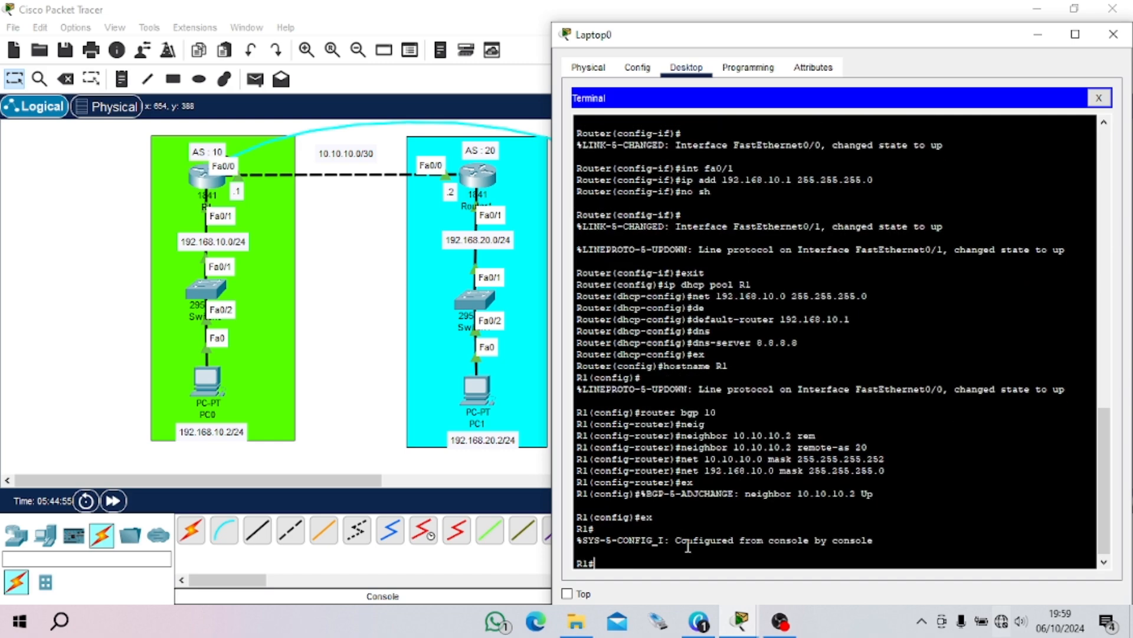
text(sh ip ro)
key(Return)
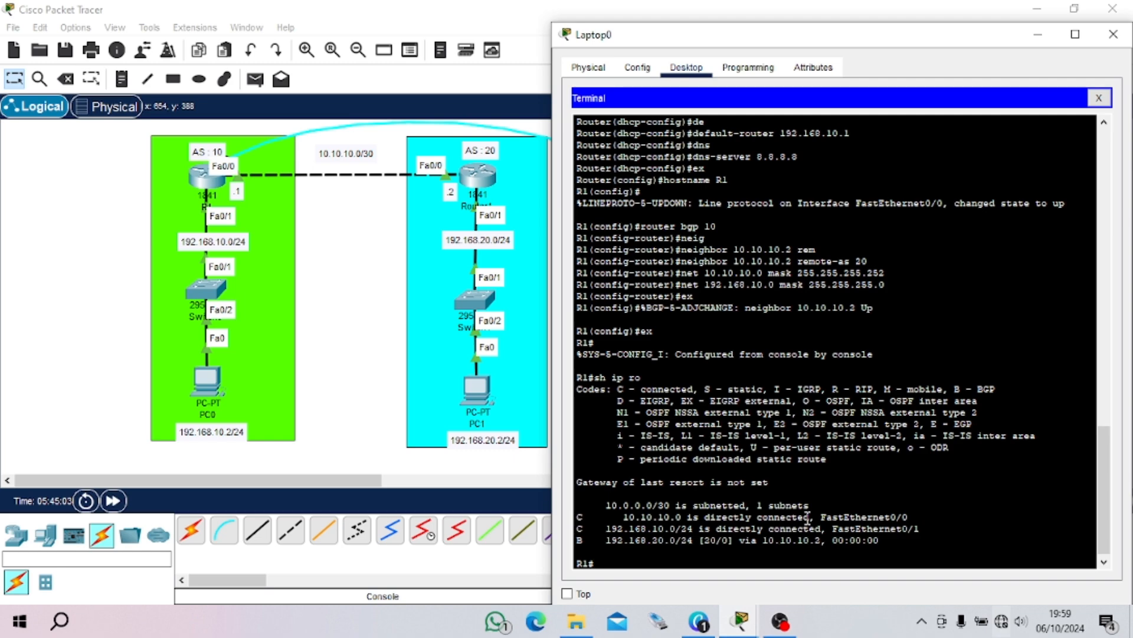
Run sh ip bgp on R1 to examine its BGP table and close Laptop0's window
text(sh ip bgp)
key(Return)
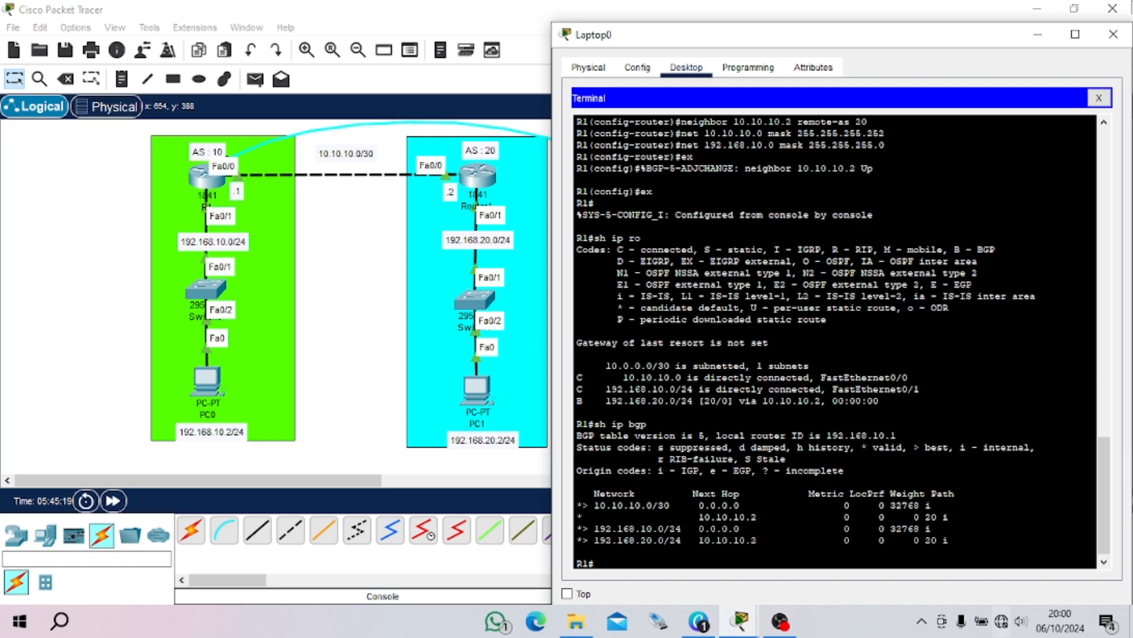
click(1113, 34)
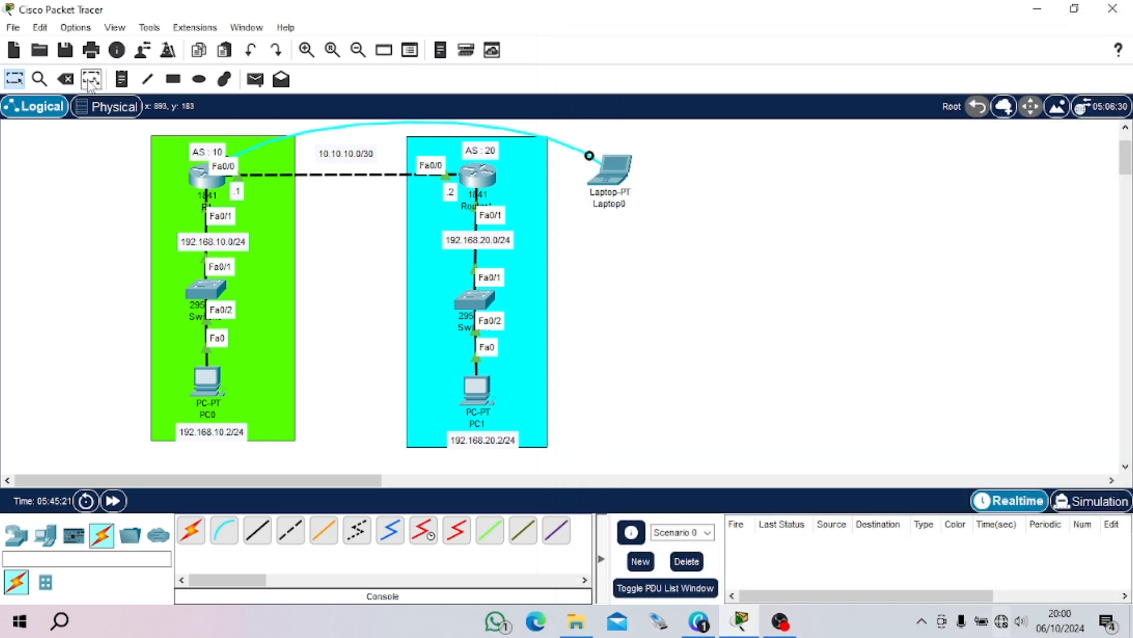
Delete the console cable between R1 and Laptop0 and return to the selection tool
click(66, 79)
click(557, 145)
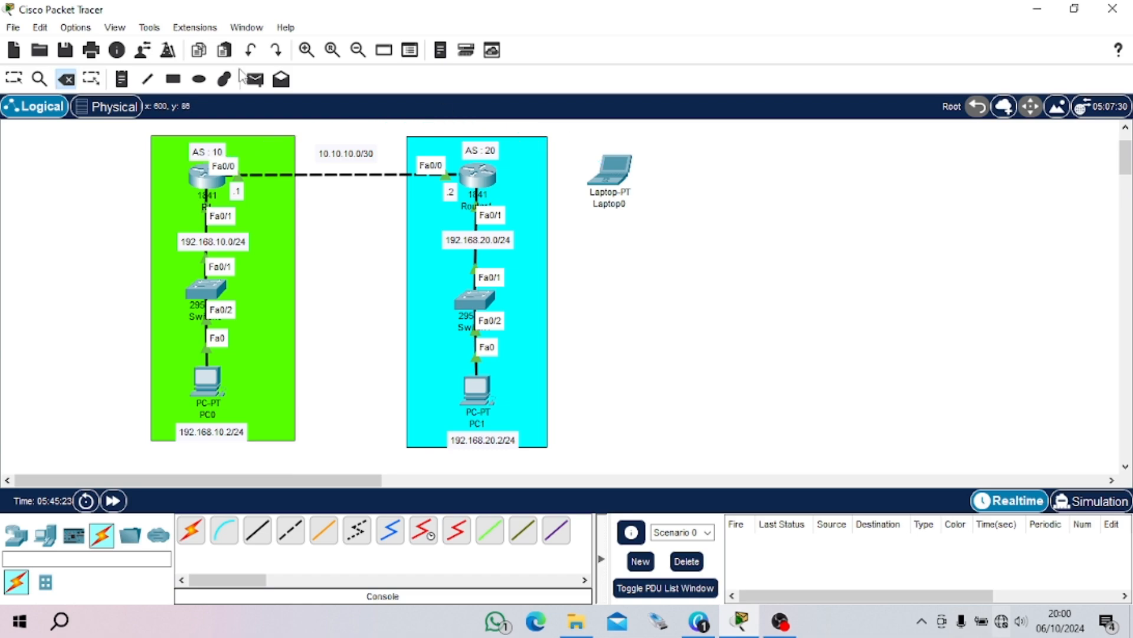
click(14, 78)
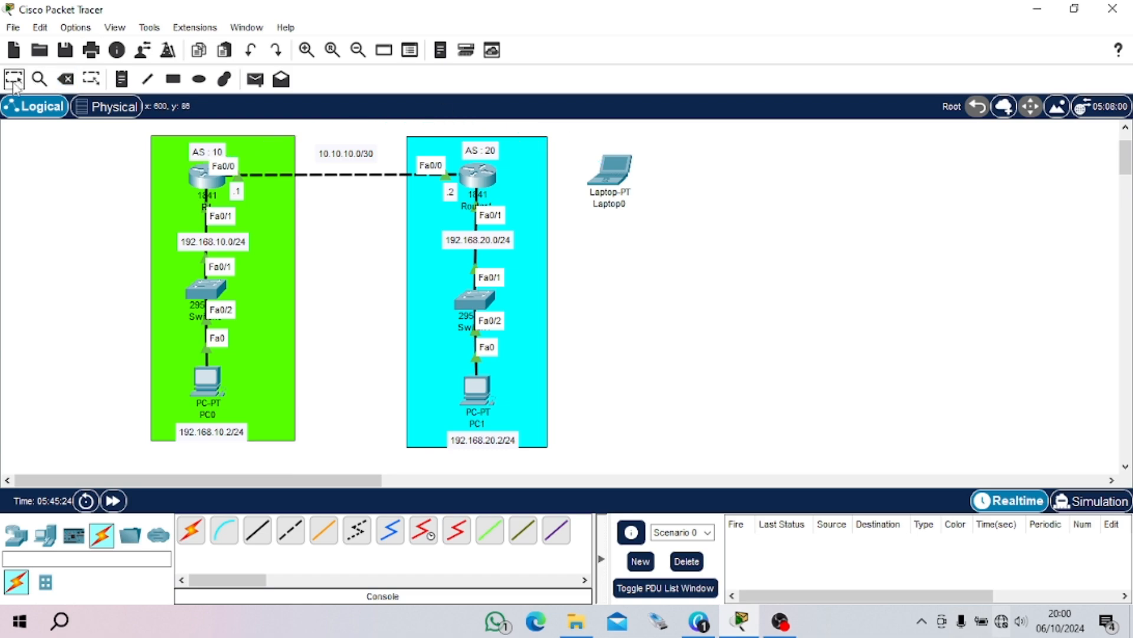
Switch PC0's IPv4 configuration from static to DHCP and close its window
click(189, 383)
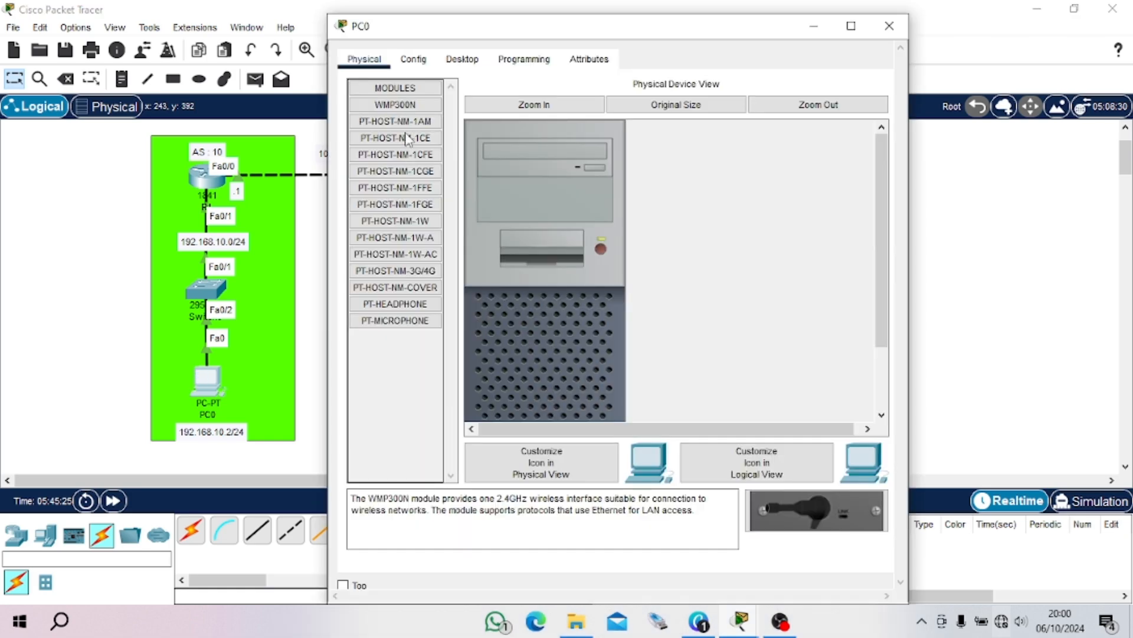
click(462, 59)
click(388, 143)
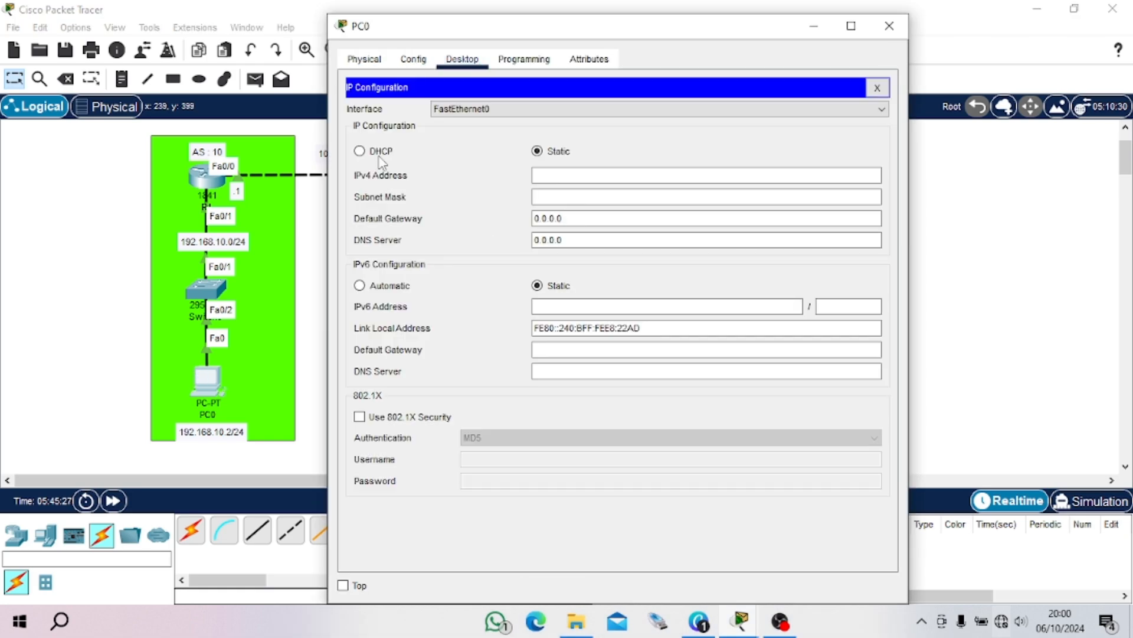
click(374, 152)
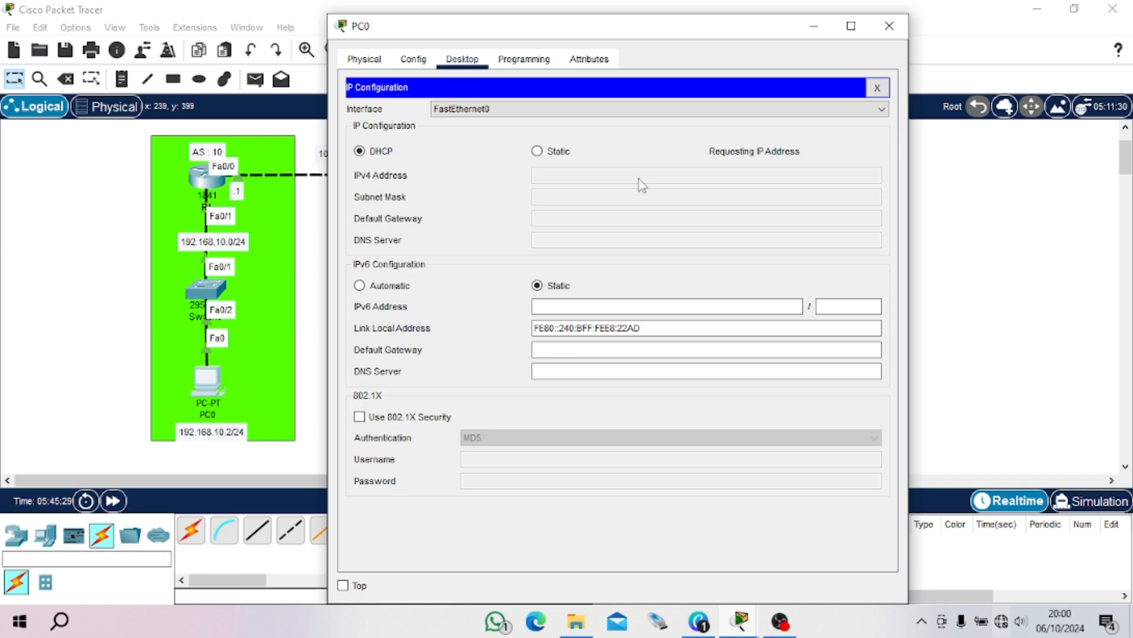
click(877, 88)
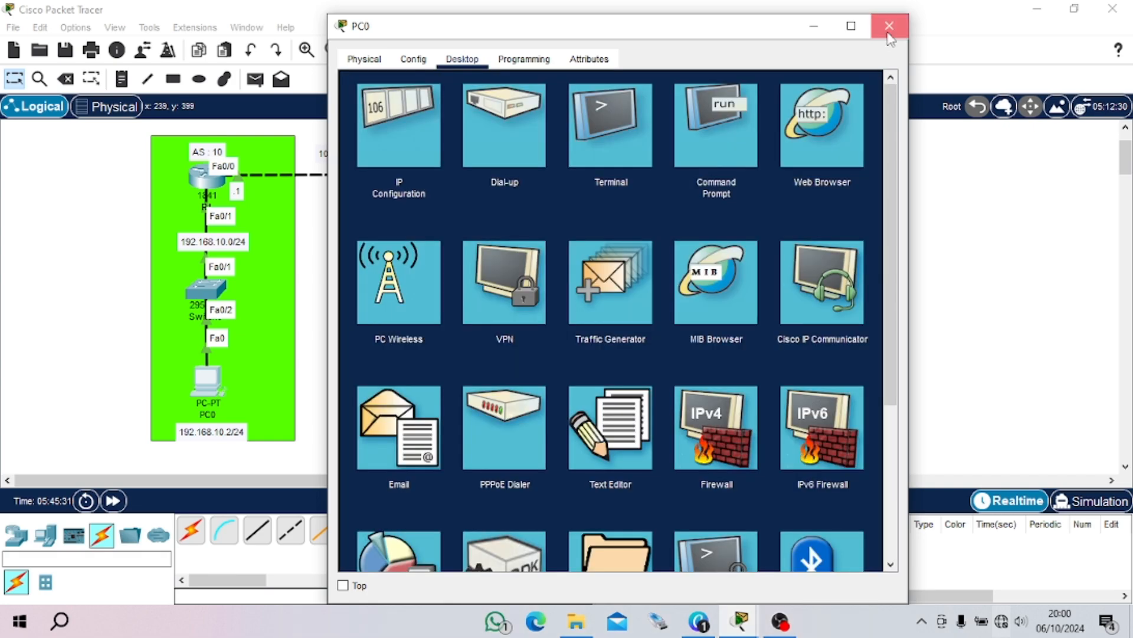
click(889, 30)
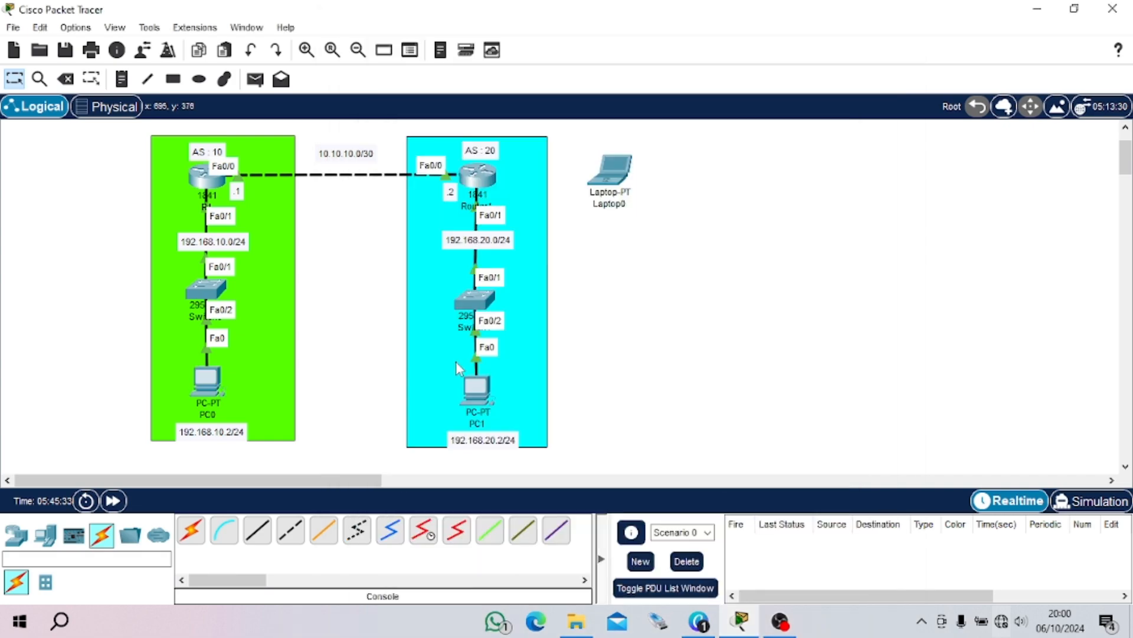
Set PC1's IPv4 configuration to DHCP so it obtains an address automatically, and close its window
click(473, 394)
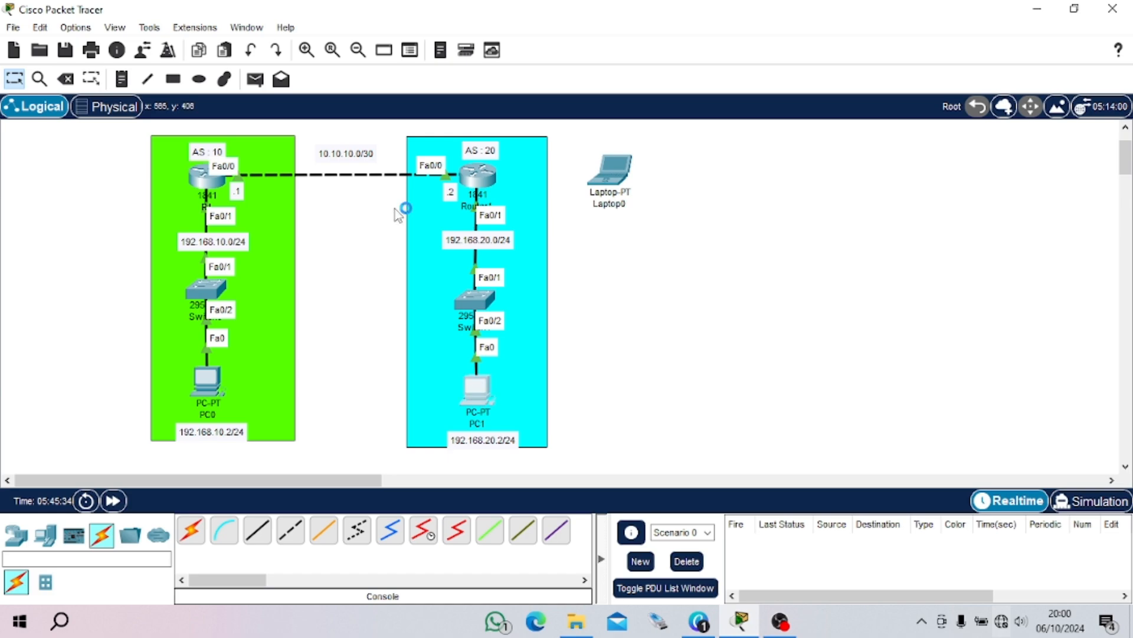
click(465, 60)
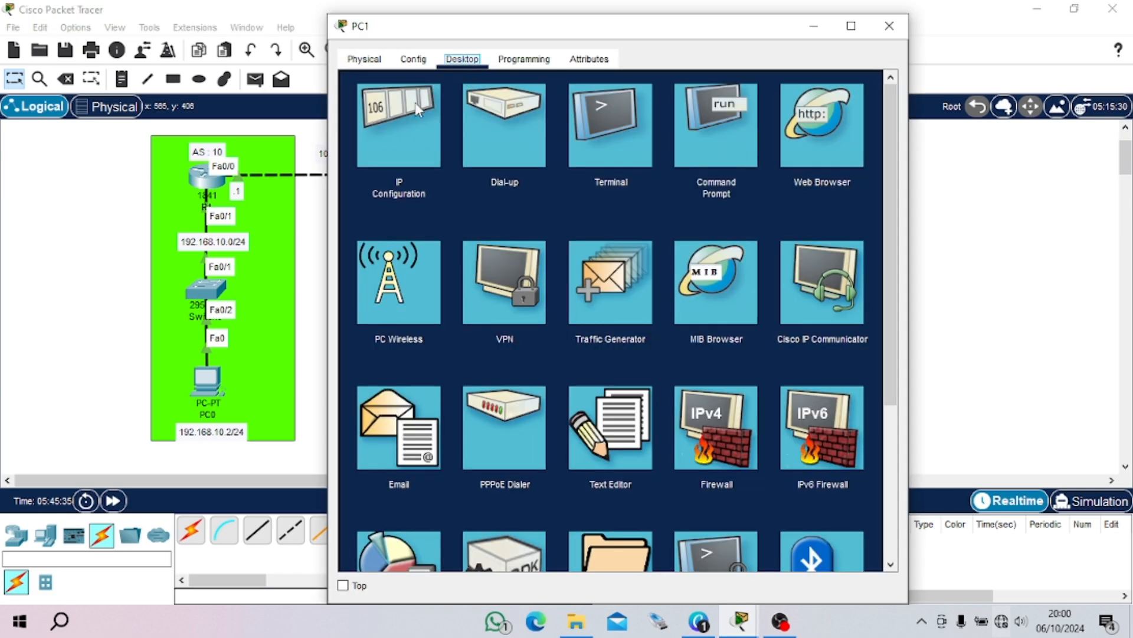
click(413, 120)
click(360, 151)
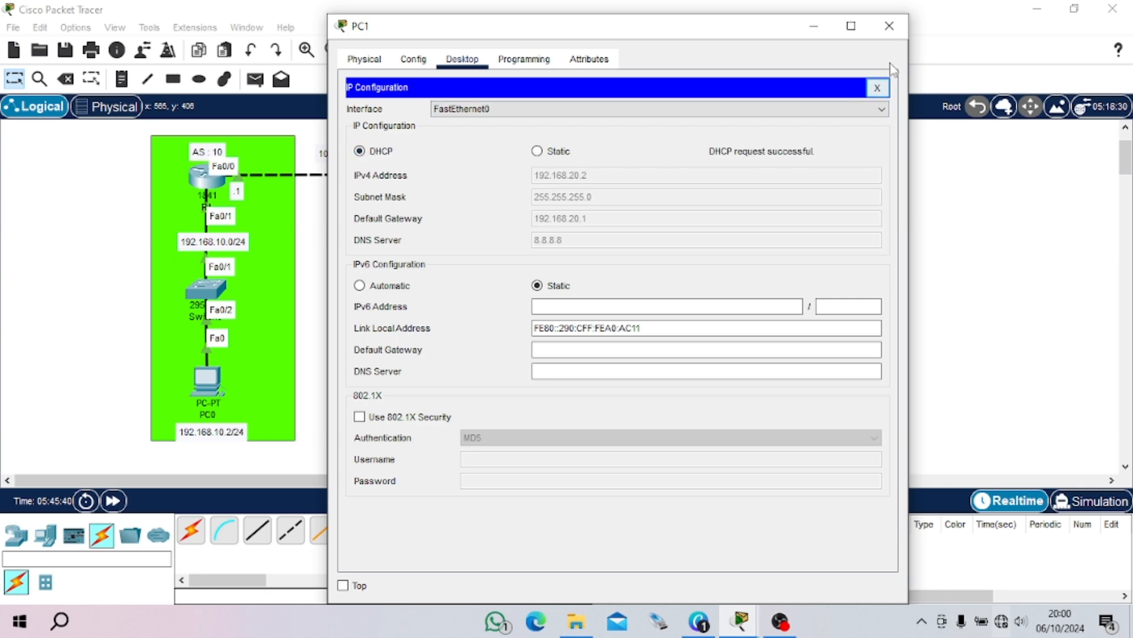
click(877, 87)
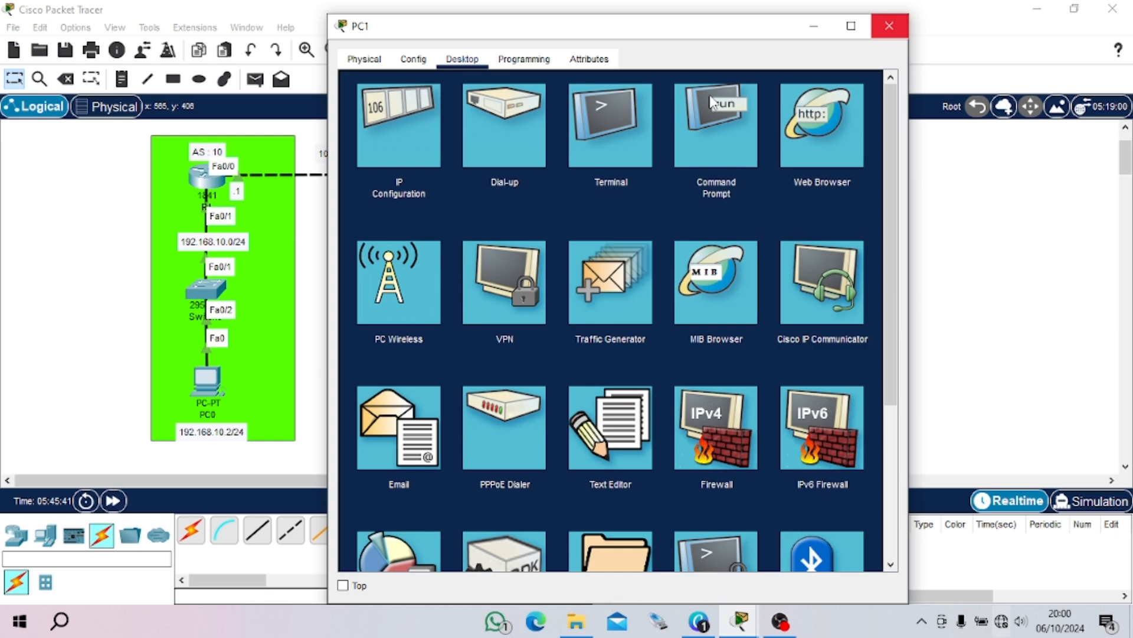
click(879, 35)
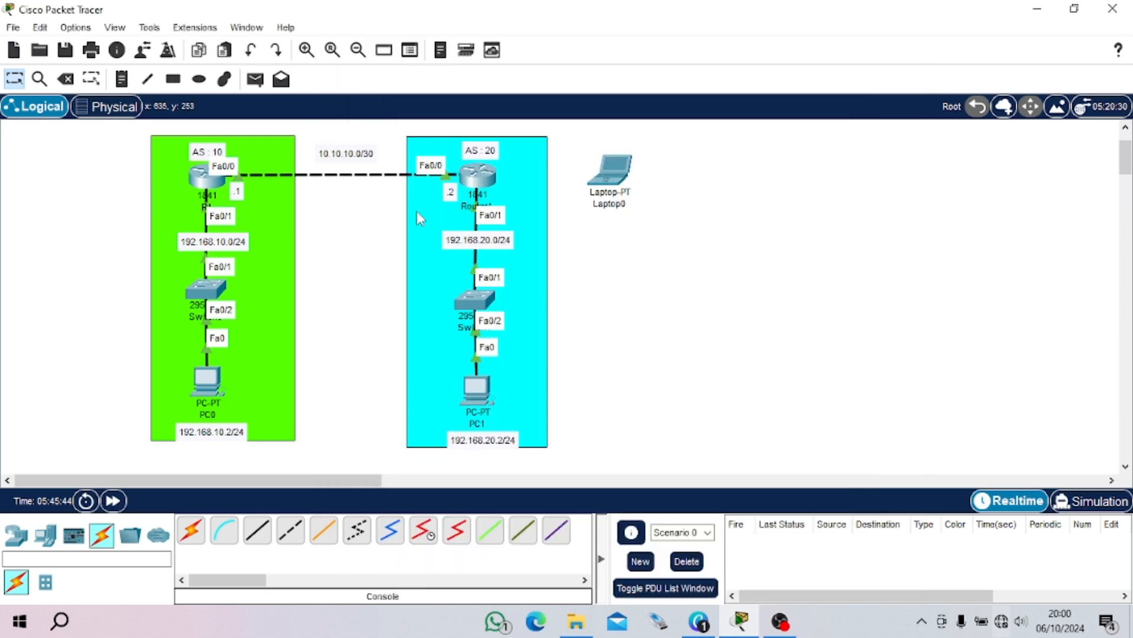
Send a simple PDU from PC0 to the AS 20 router to test connectivity across the BGP link
click(253, 82)
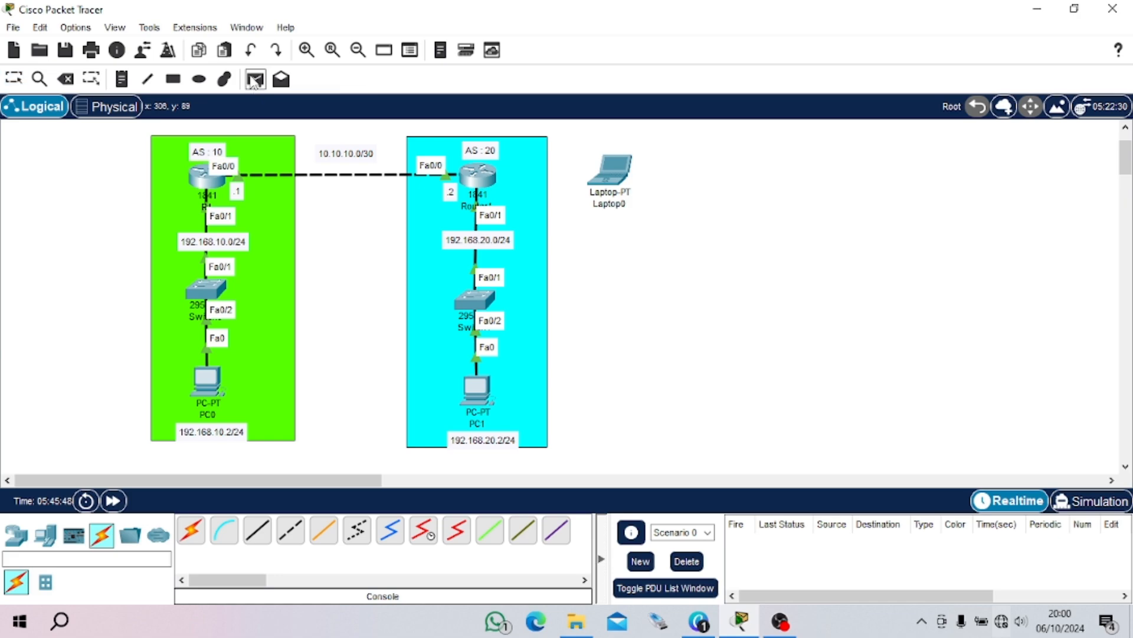
click(208, 383)
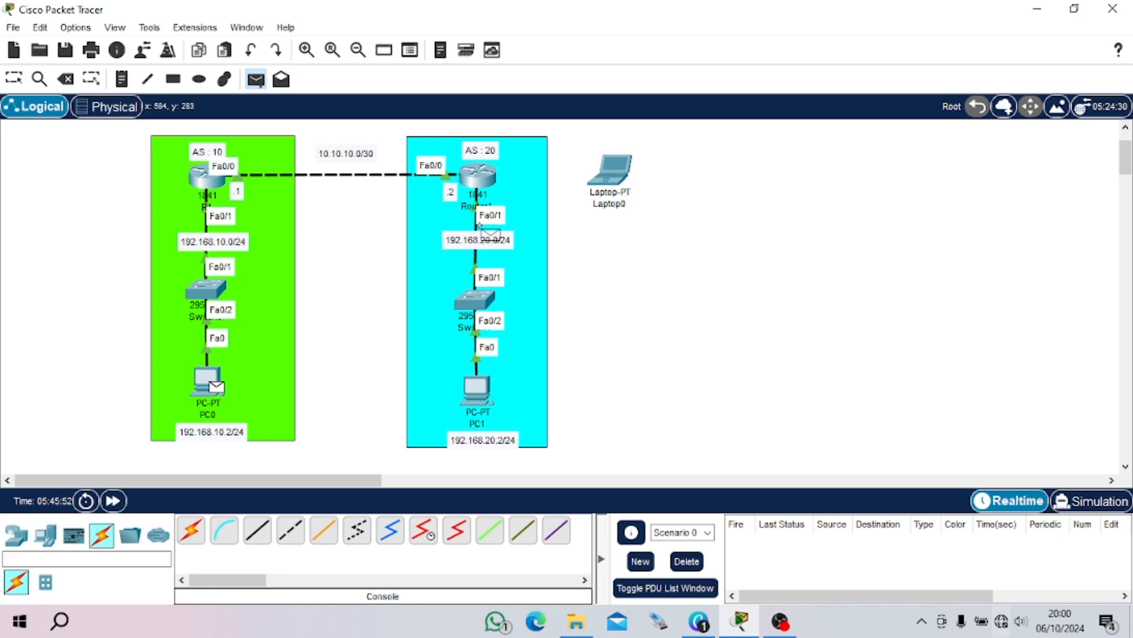
click(478, 176)
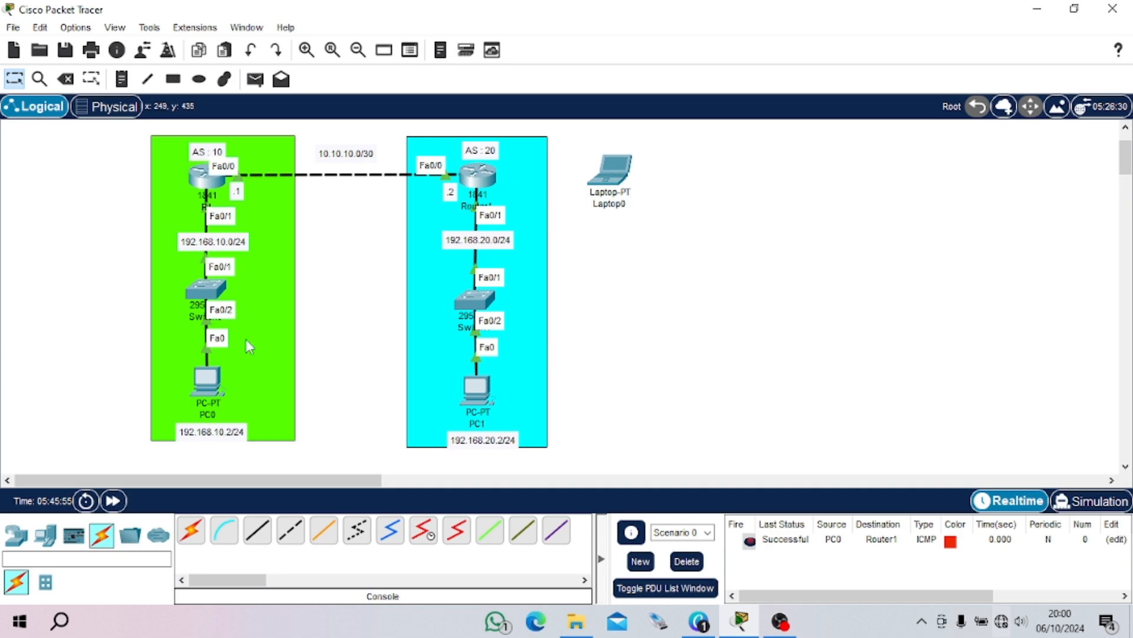
Send a simple PDU from PC0 to PC1 to test end-to-end connectivity between AS 10 and AS 20
click(255, 79)
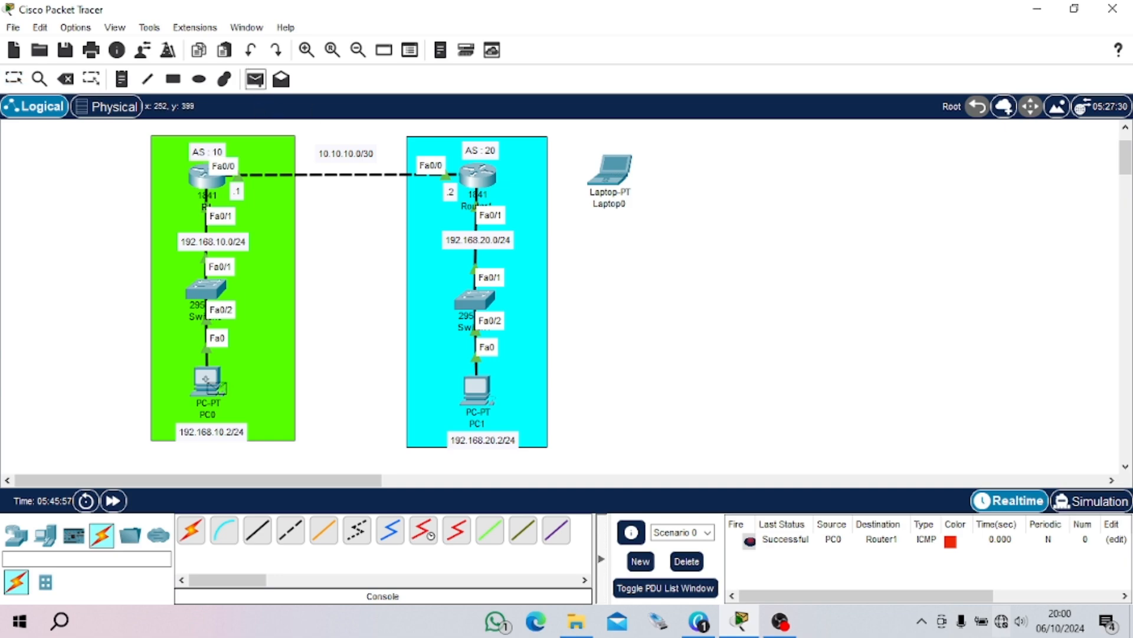
click(208, 382)
click(488, 384)
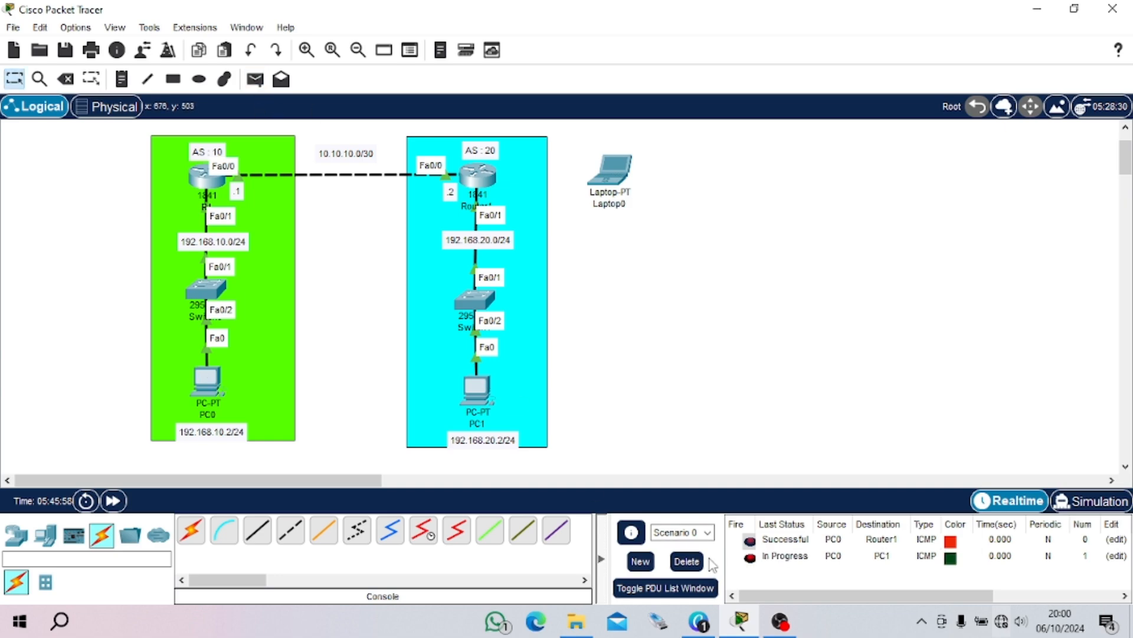
Clear the scenario's PDU list and send a simple PDU from PC0 to R1 to test the AS 10 gateway
click(750, 557)
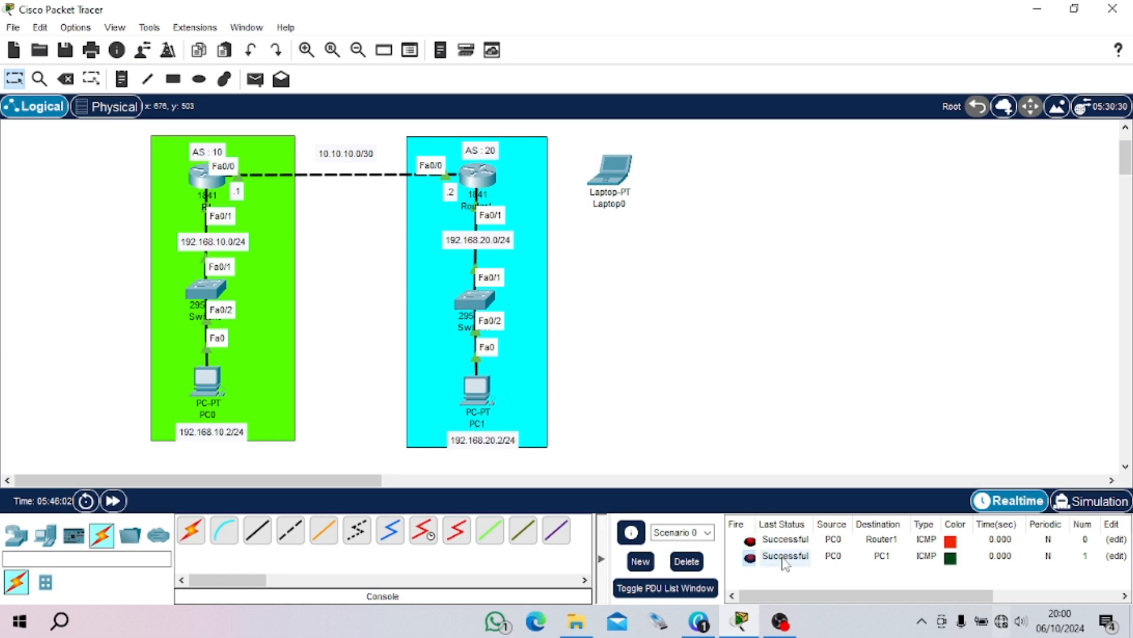
click(700, 568)
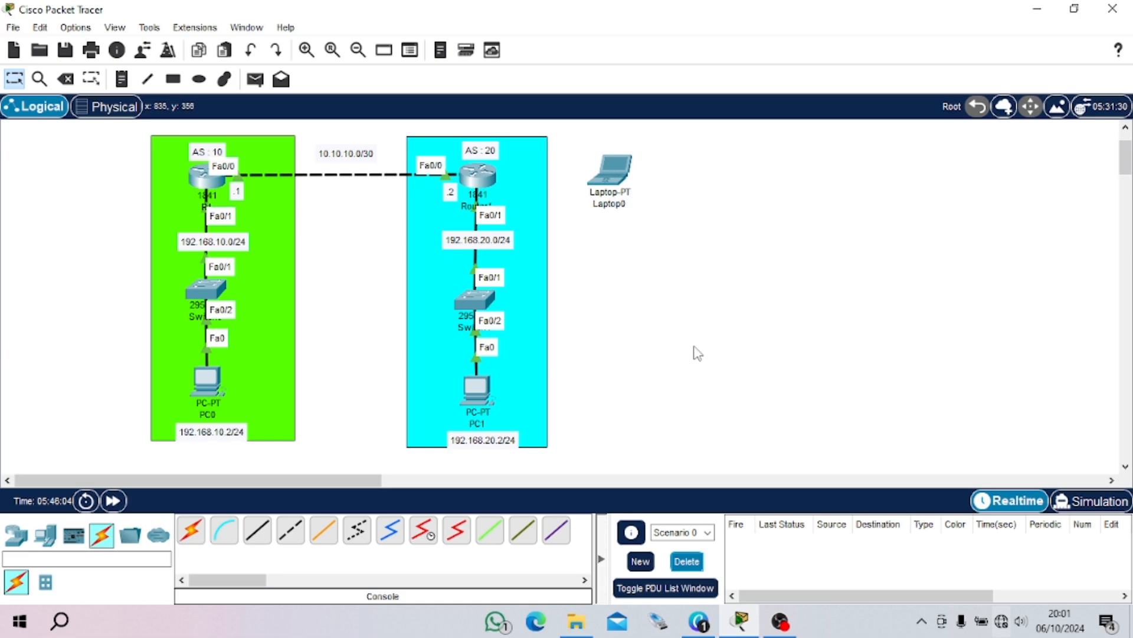
click(255, 79)
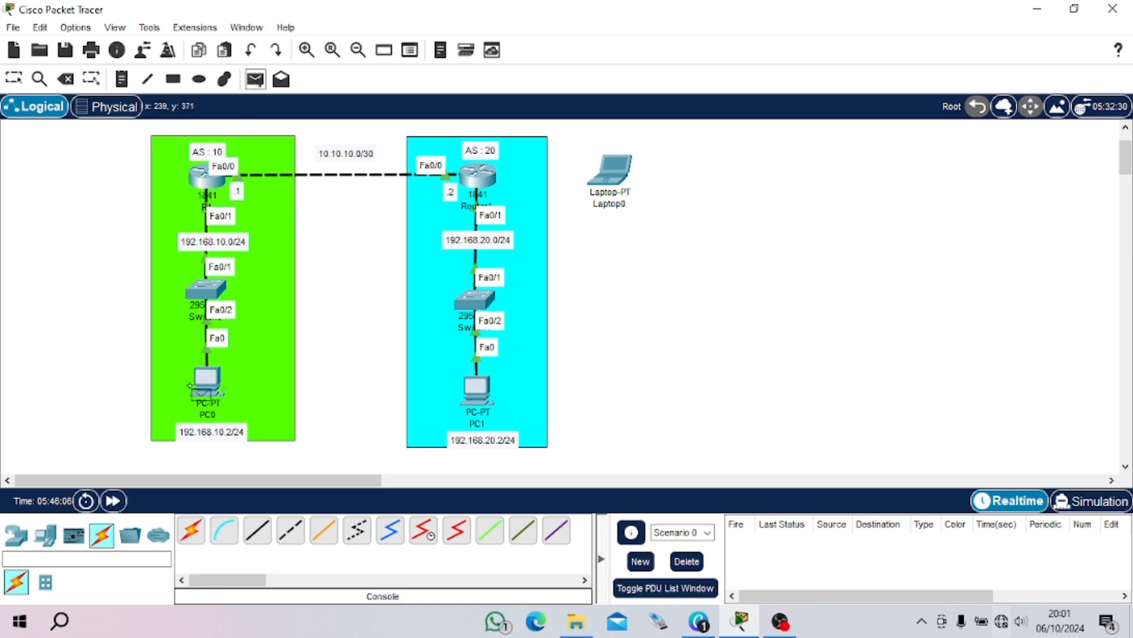
click(206, 384)
click(218, 168)
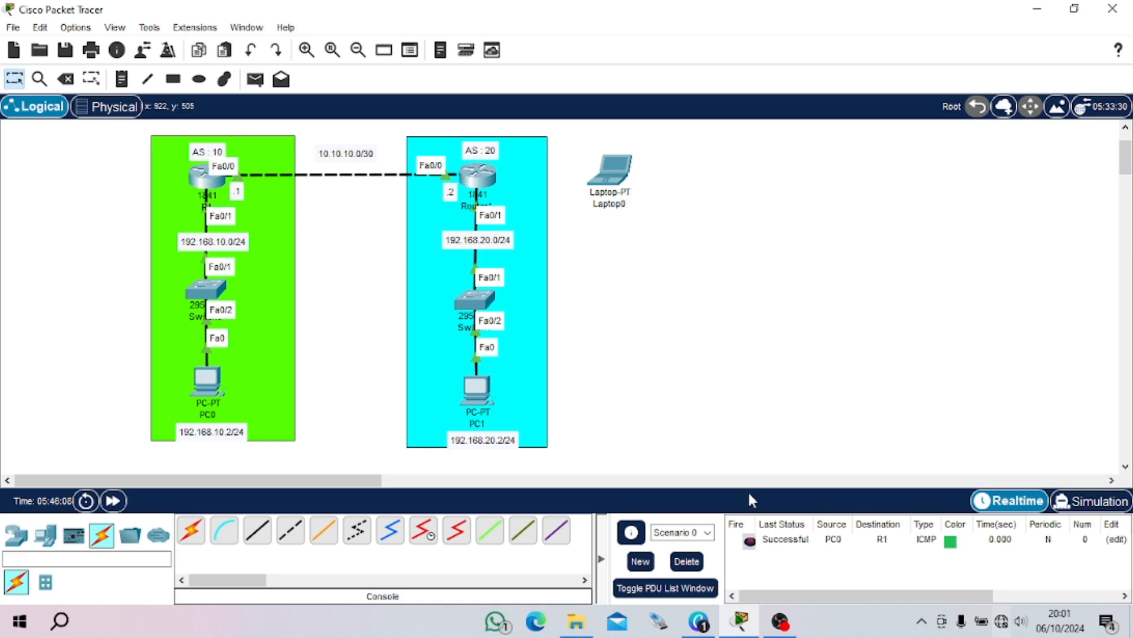
Clear the PDU list again and send a simple PDU from PC1 to R1 across the BGP link
click(686, 562)
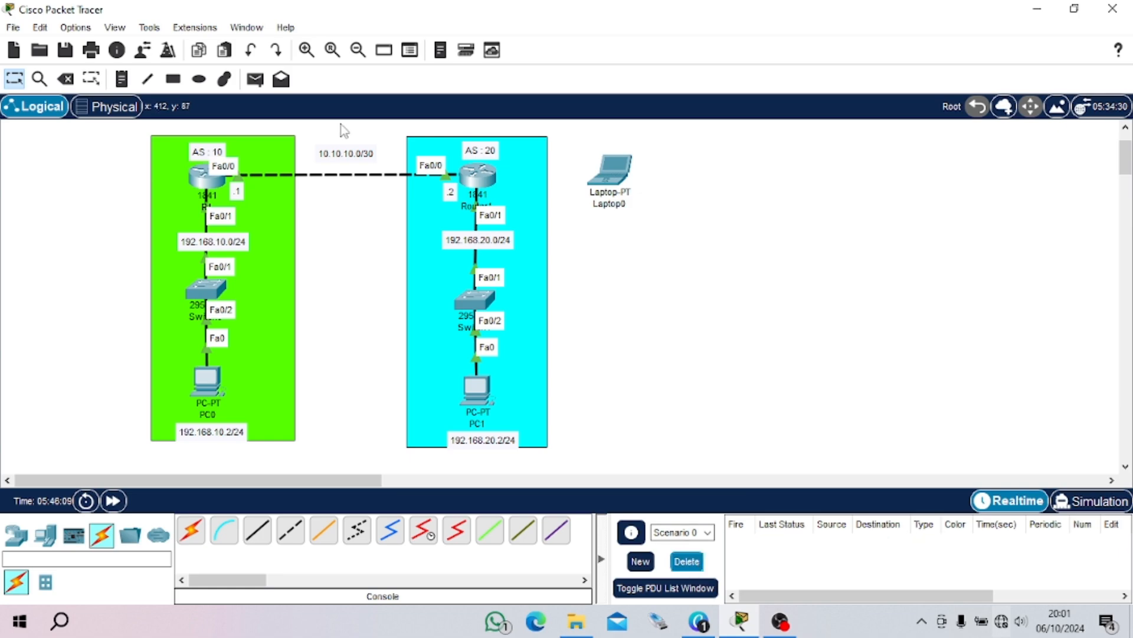
click(256, 79)
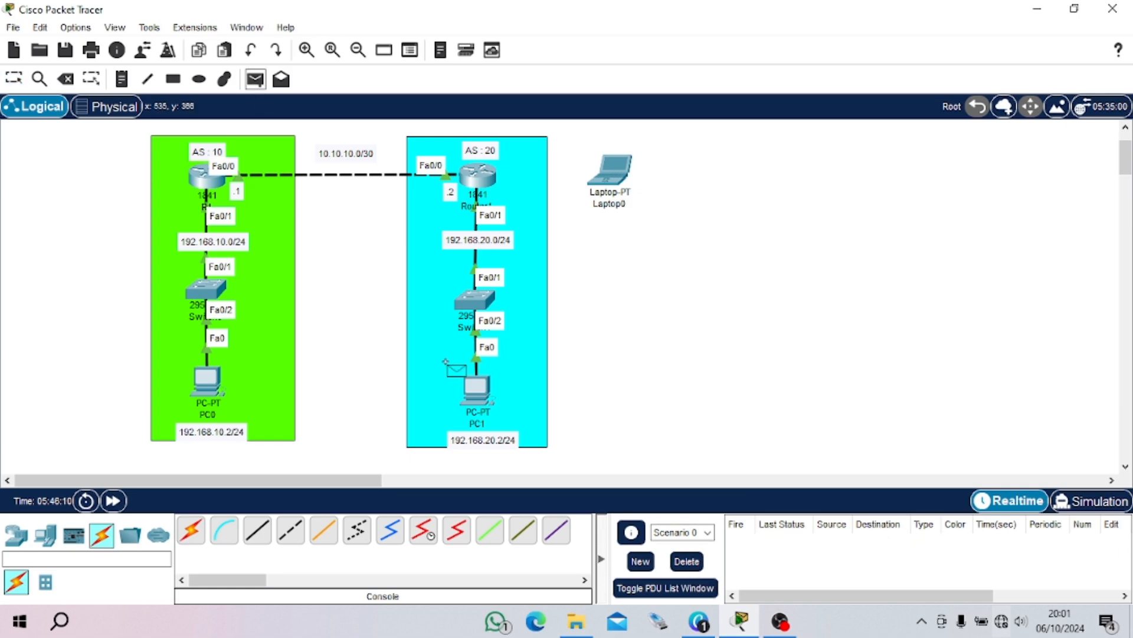
click(447, 362)
click(201, 175)
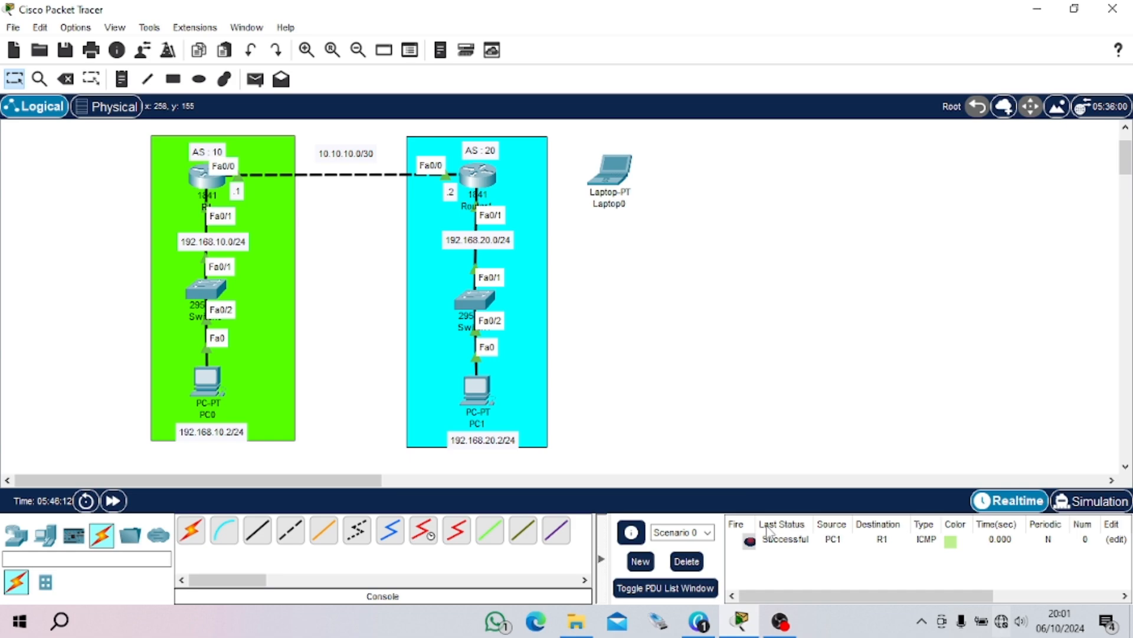
Remove the previous PDU test and send a simple PDU from PC1 to PC0 to test the reverse path
click(686, 561)
click(255, 79)
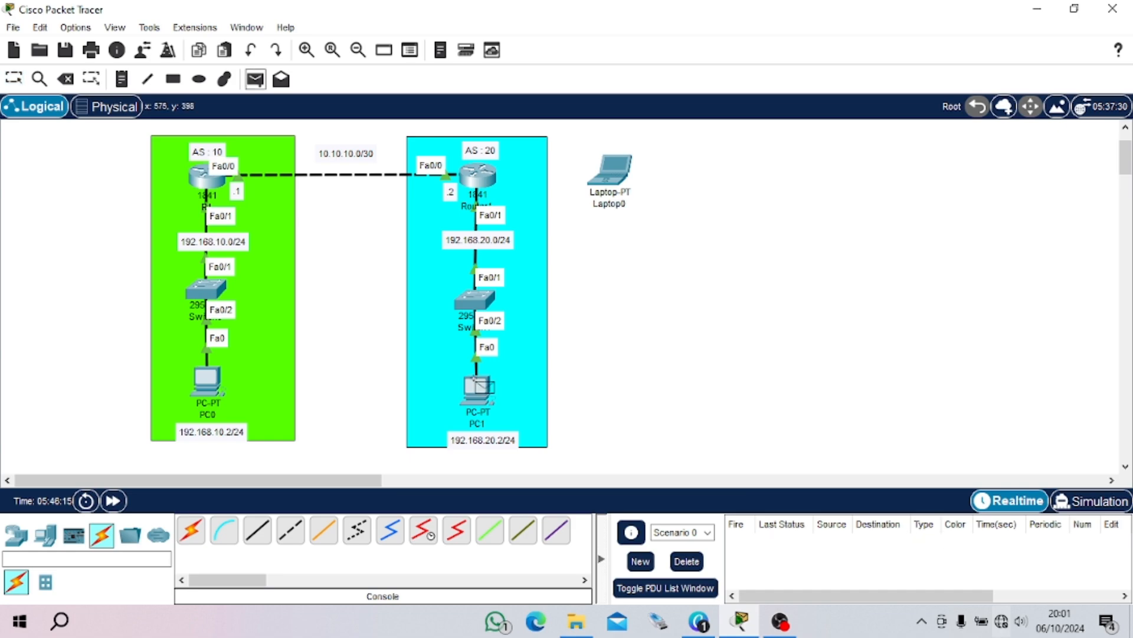
click(479, 387)
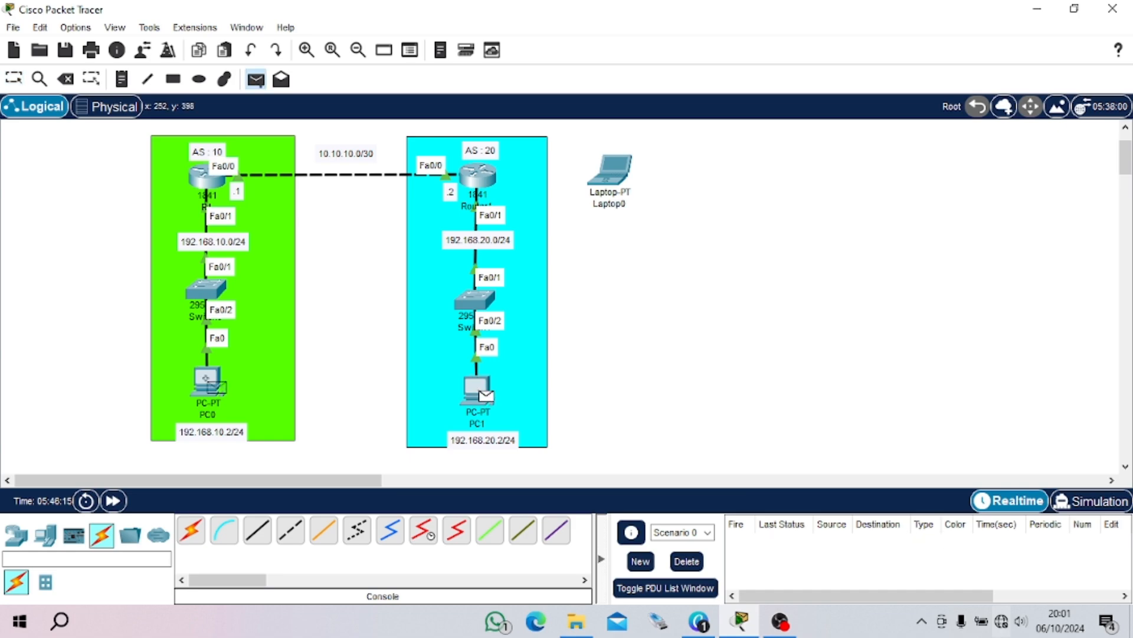
click(211, 389)
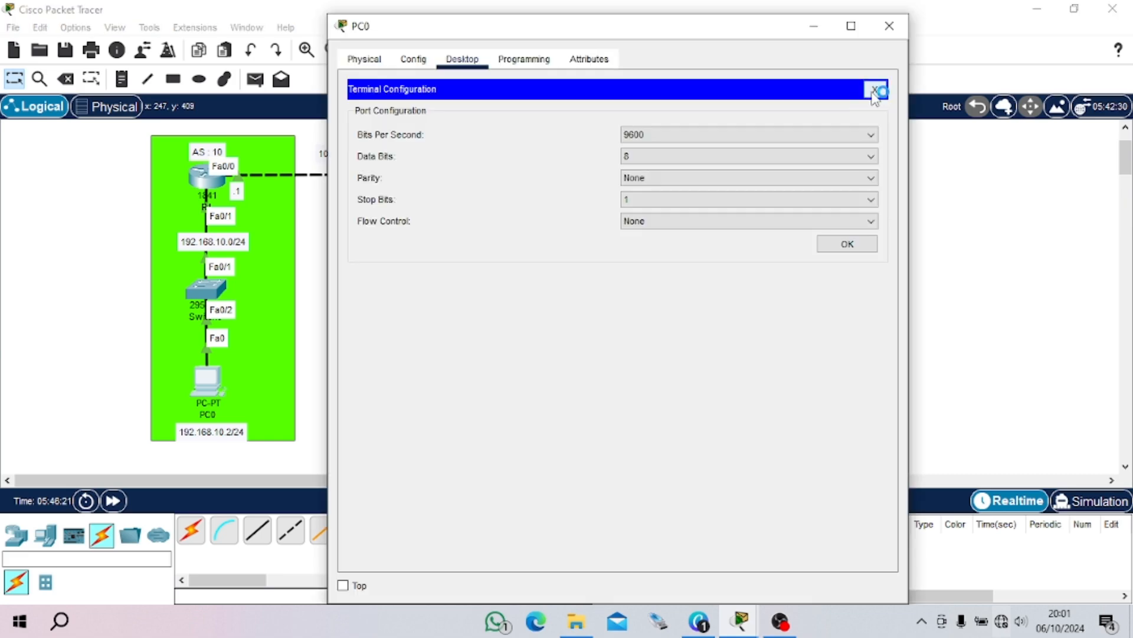
Leave PC0's terminal configuration and ping 10.10.10.2 from its command prompt
click(875, 90)
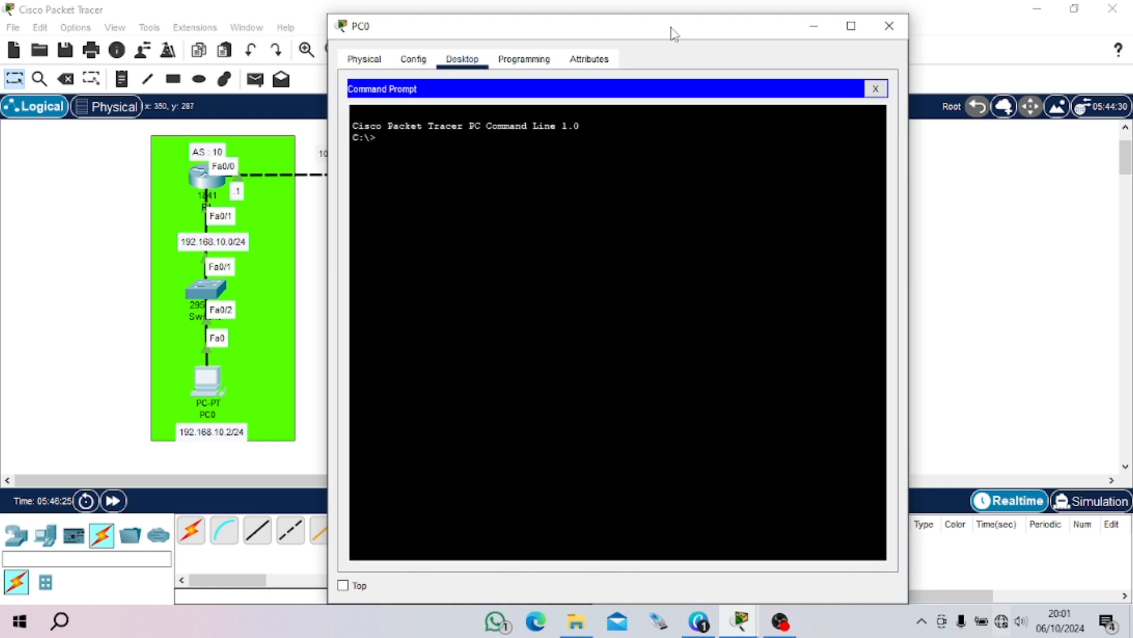
drag(673, 31, 941, 46)
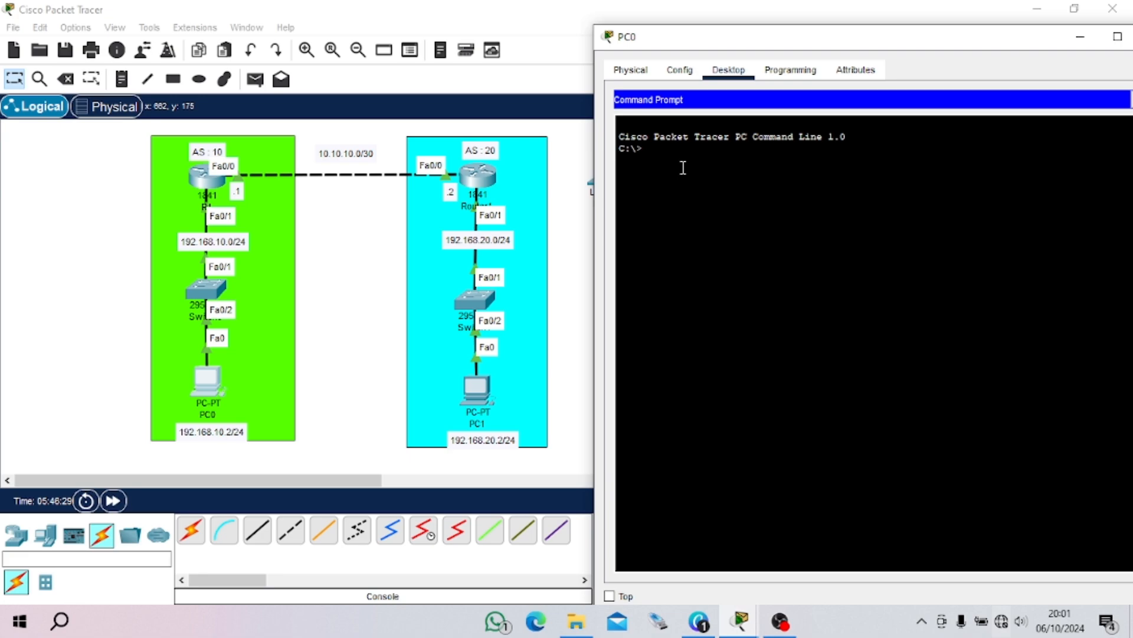
text(ping 10.10.10.2)
key(Return)
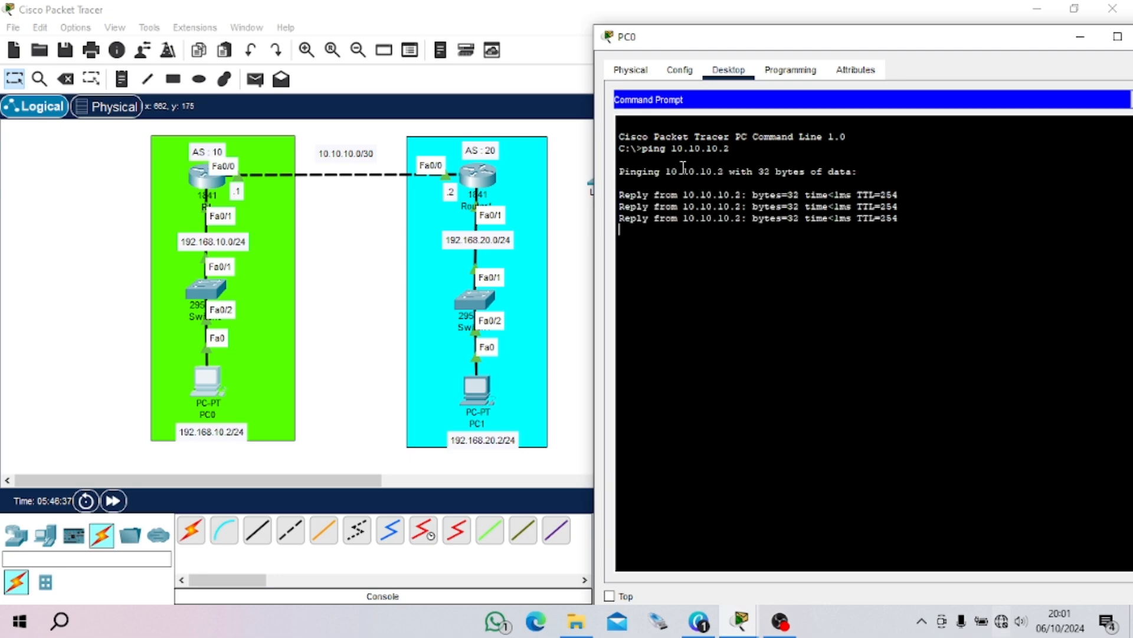
key(Return)
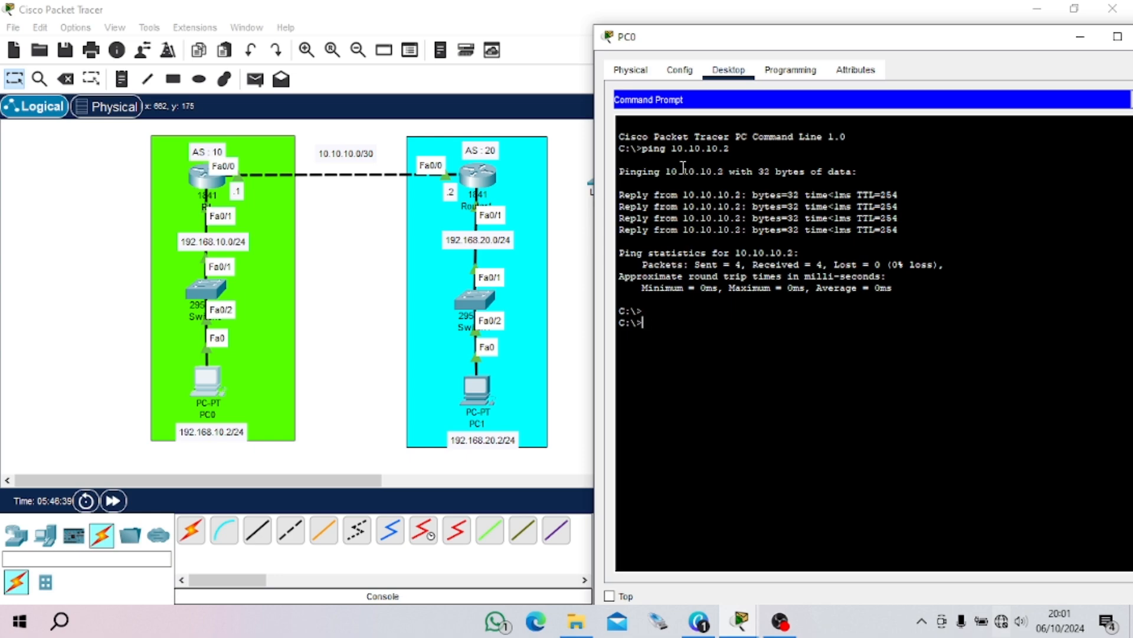
Ping PC1 at 192.168.20.2 from PC0's command prompt and close the PC0 window
text(ping 192.168.20.)
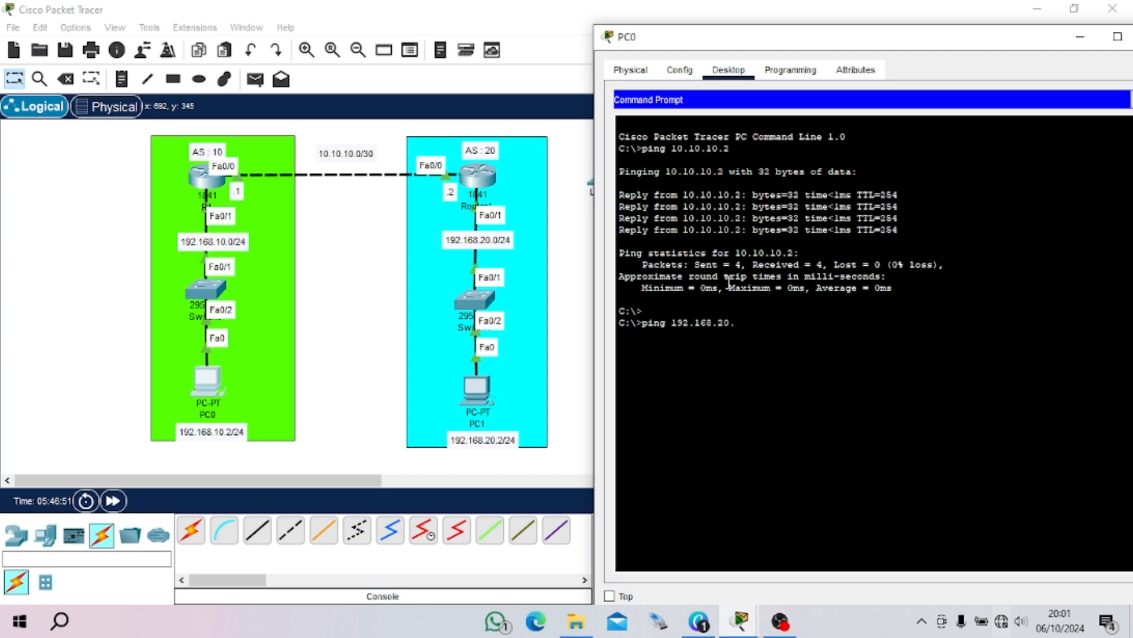
text(12)
key(BackSpace)
key(BackSpace)
text(2)
key(Return)
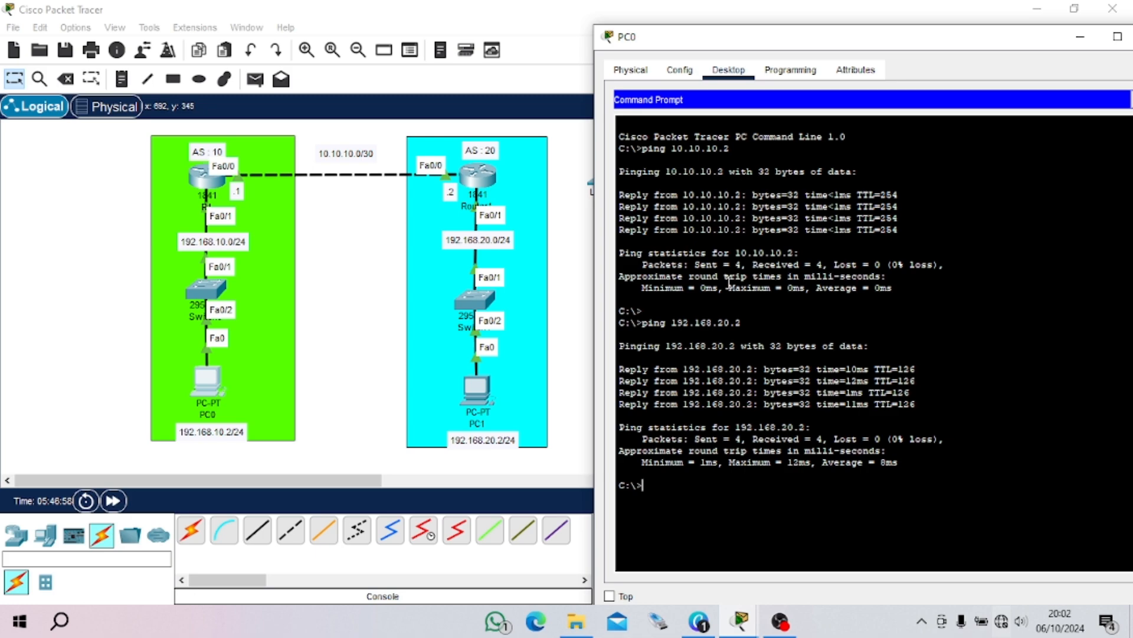
drag(740, 38, 571, 36)
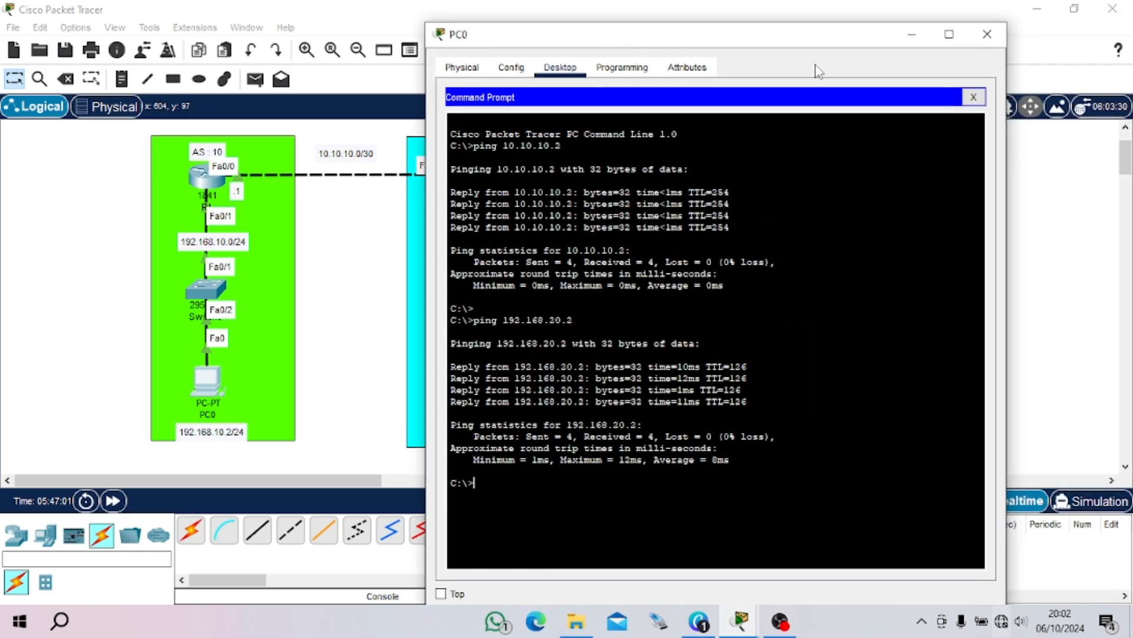
click(987, 35)
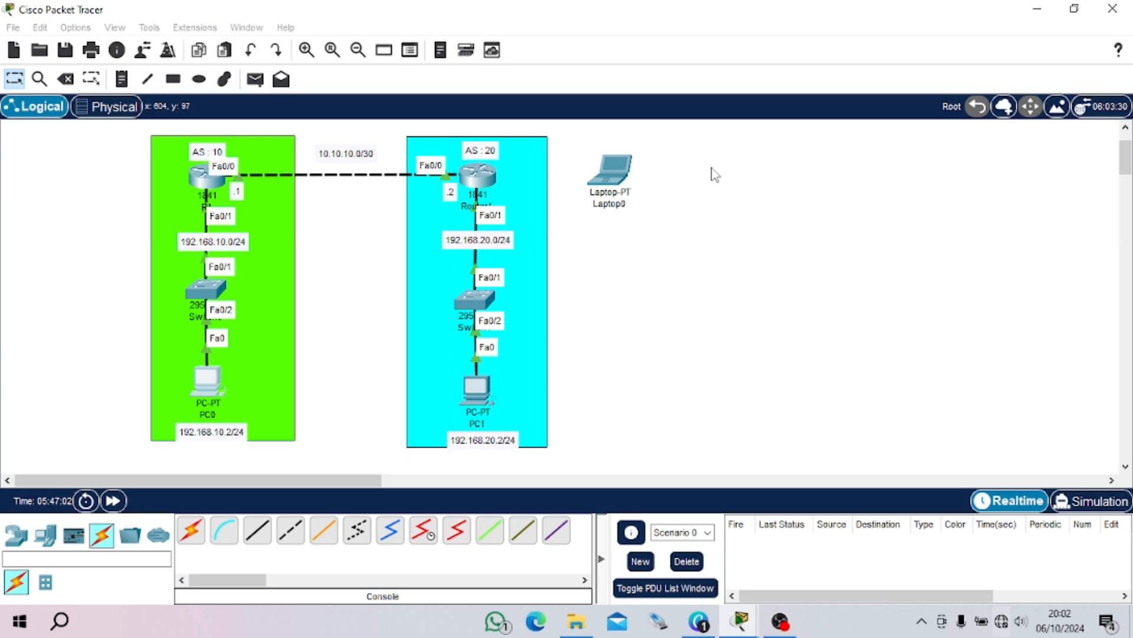
Open PC1's command prompt and trace the route to R1 at 10.10.10.1 with tracert
click(485, 394)
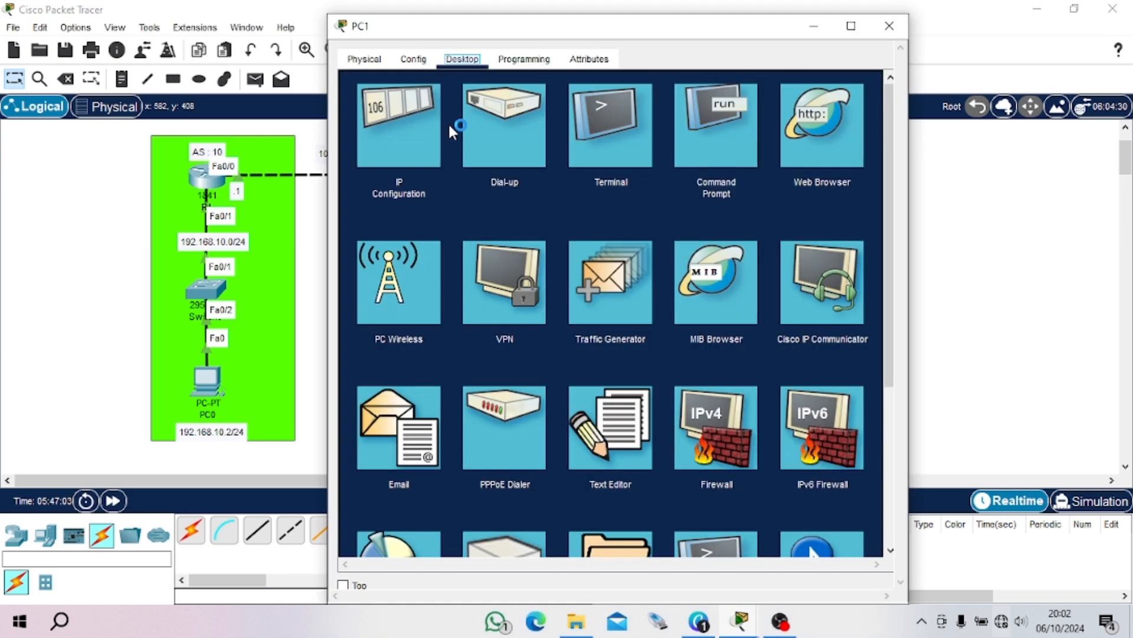
click(712, 131)
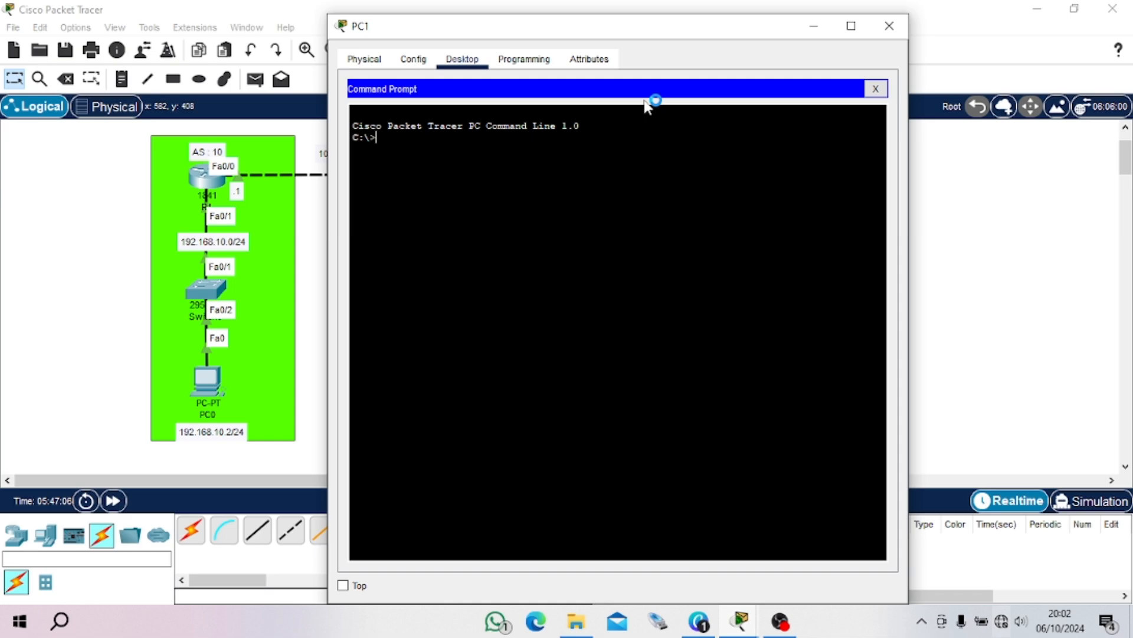
drag(591, 26, 821, 56)
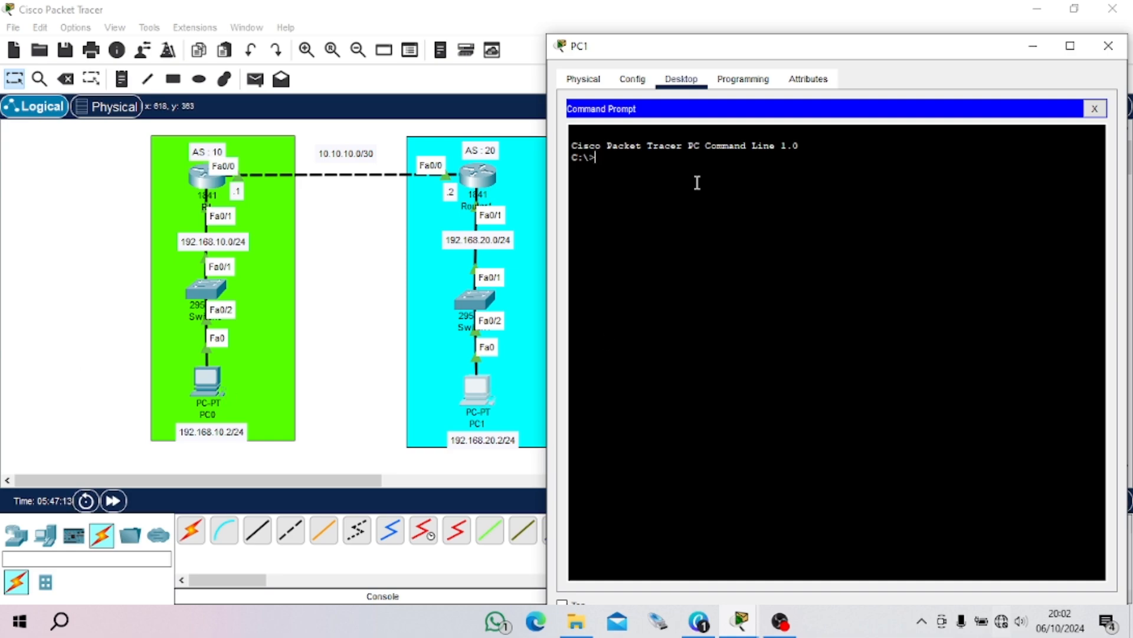
text(race rt)
text(10.10)
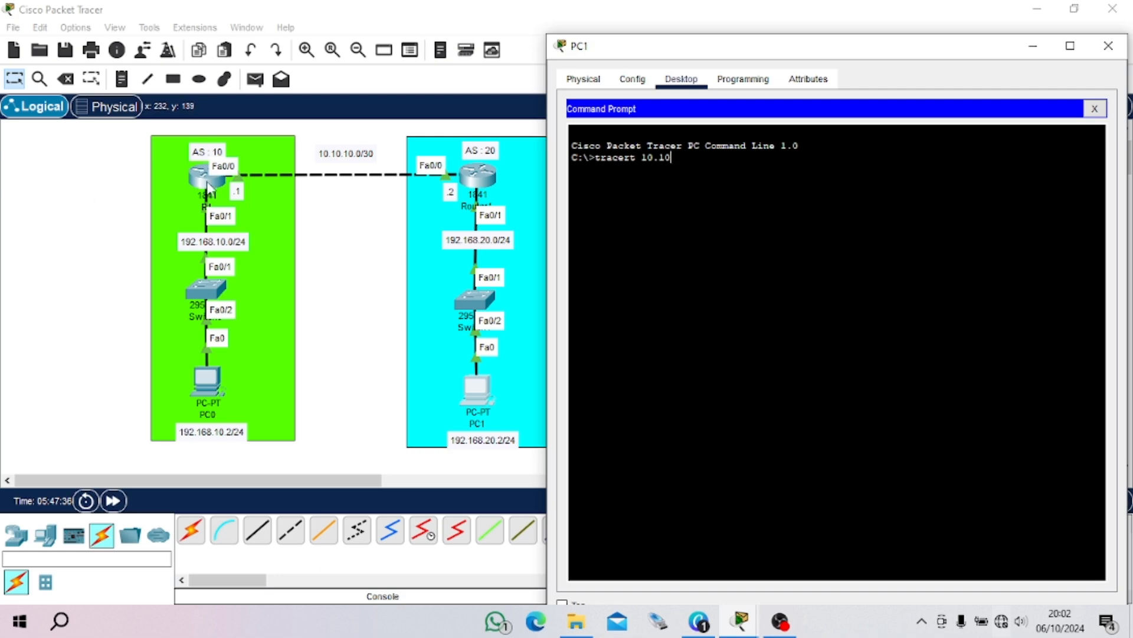
text(.10.1)
key(Return)
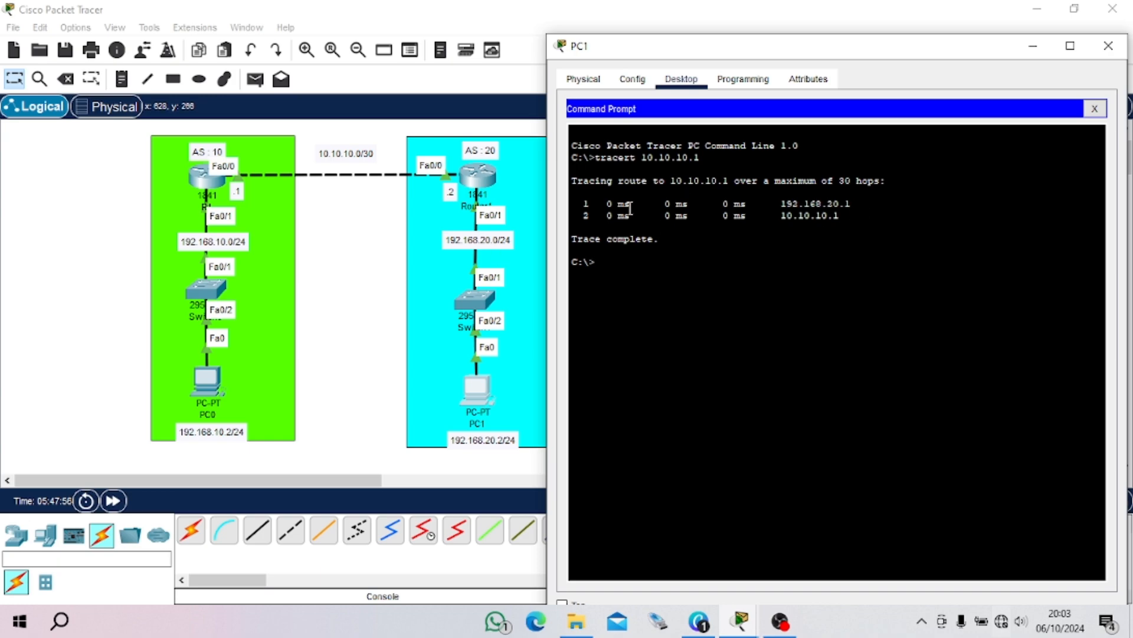
Trace the route from PC1 to PC0 at 192.168.10.2 with tracert and close the PC1 window
drag(765, 54, 753, 40)
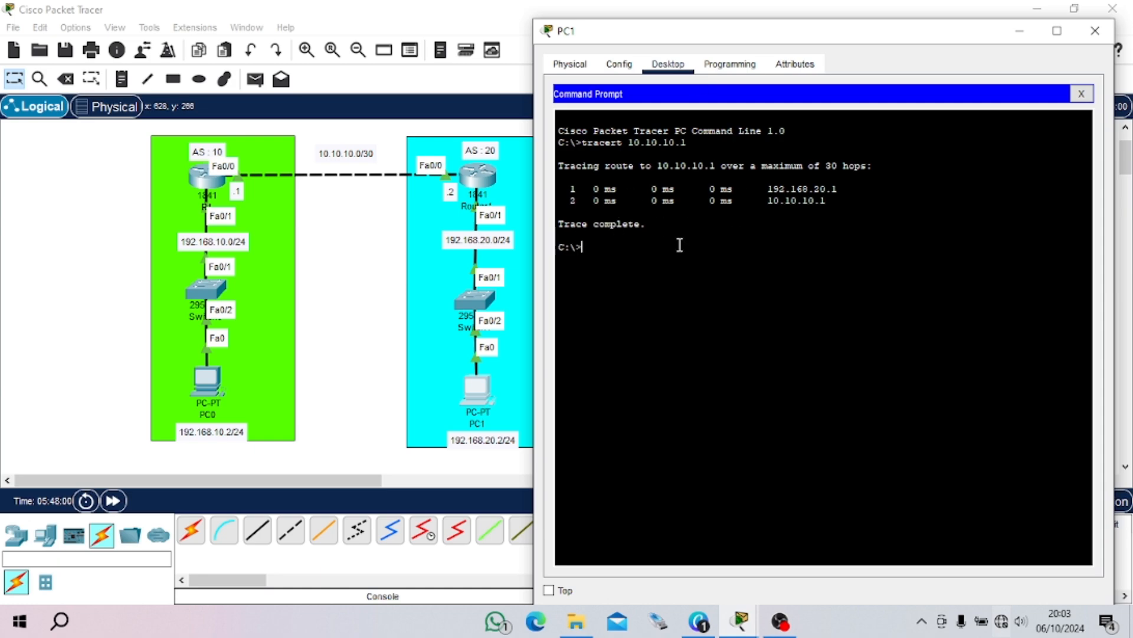
key(Up)
key(BackSpace)
key(BackSpace)
key(BackSpace)
key(BackSpace)
key(BackSpace)
key(BackSpace)
key(BackSpace)
key(BackSpace)
key(BackSpace)
key(BackSpace)
text(192.168.)
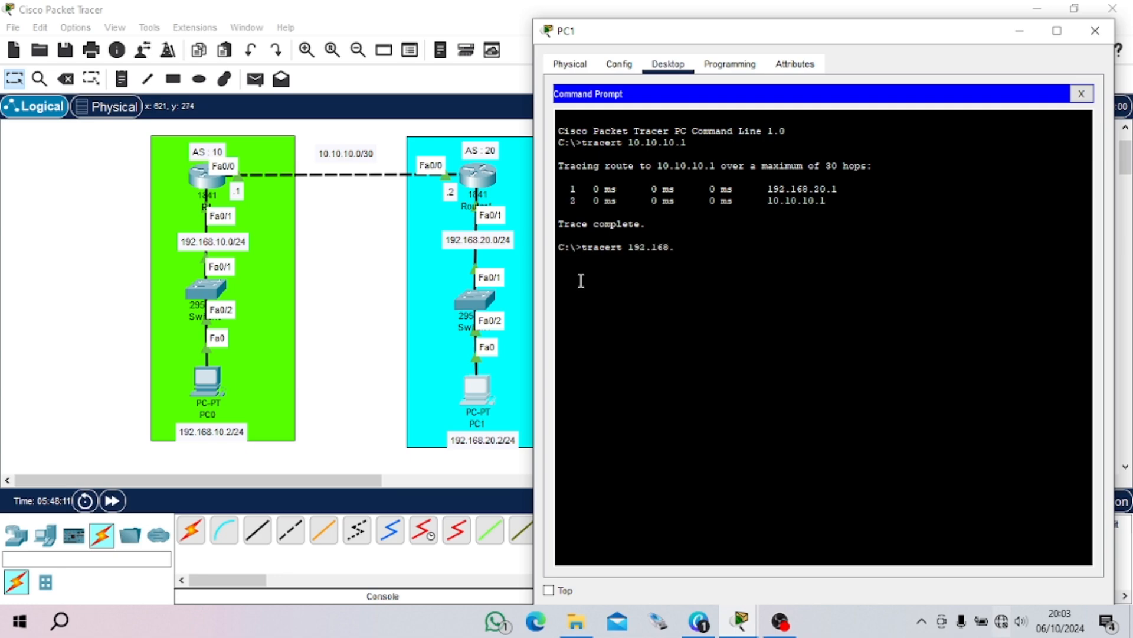
text(10)
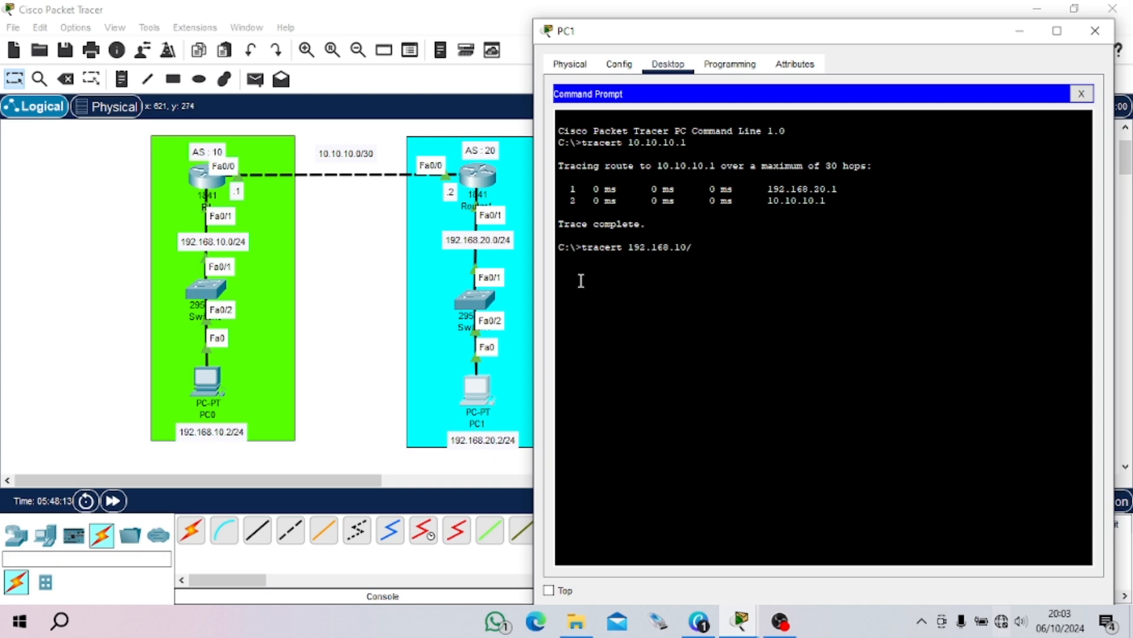
text(.)
text(2)
key(Return)
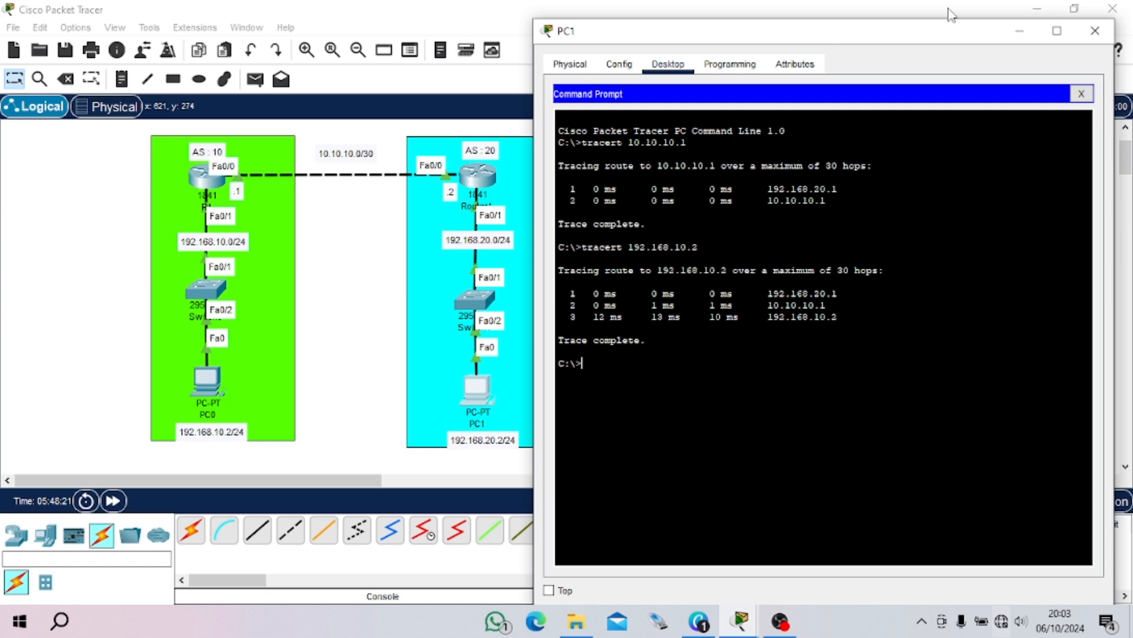
click(1095, 30)
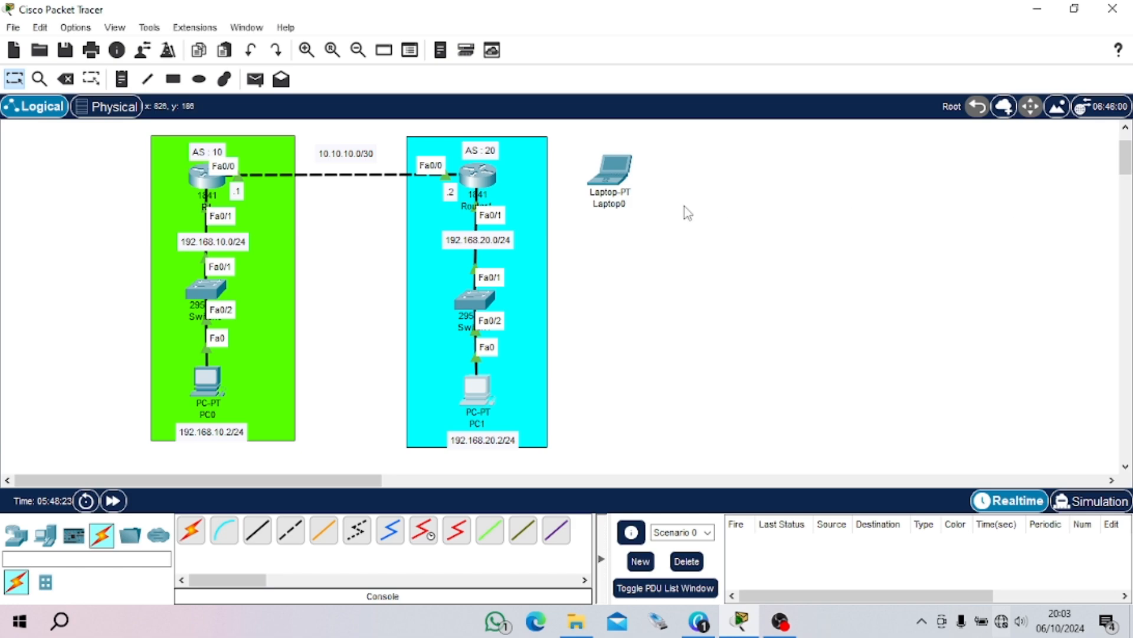
scroll(685, 207, down, 2)
scroll(685, 207, up, 4)
scroll(685, 212, down, 4)
scroll(684, 213, up, 2)
scroll(682, 213, down, 2)
scroll(681, 212, up, 2)
scroll(311, 243, down, 3)
scroll(311, 243, up, 2)
scroll(312, 244, up, 2)
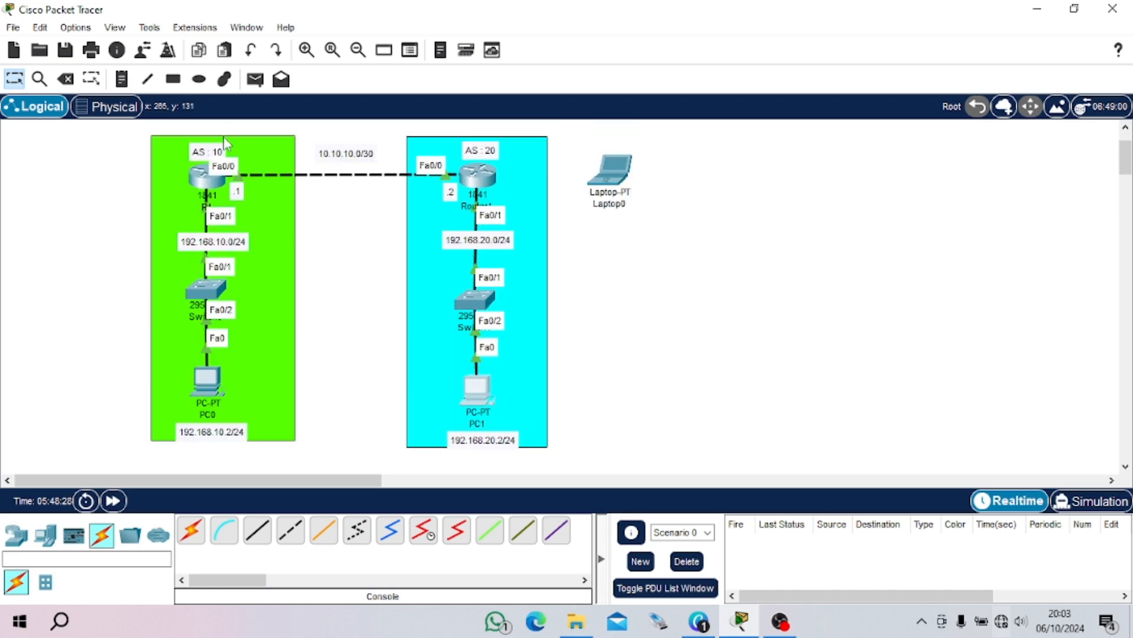